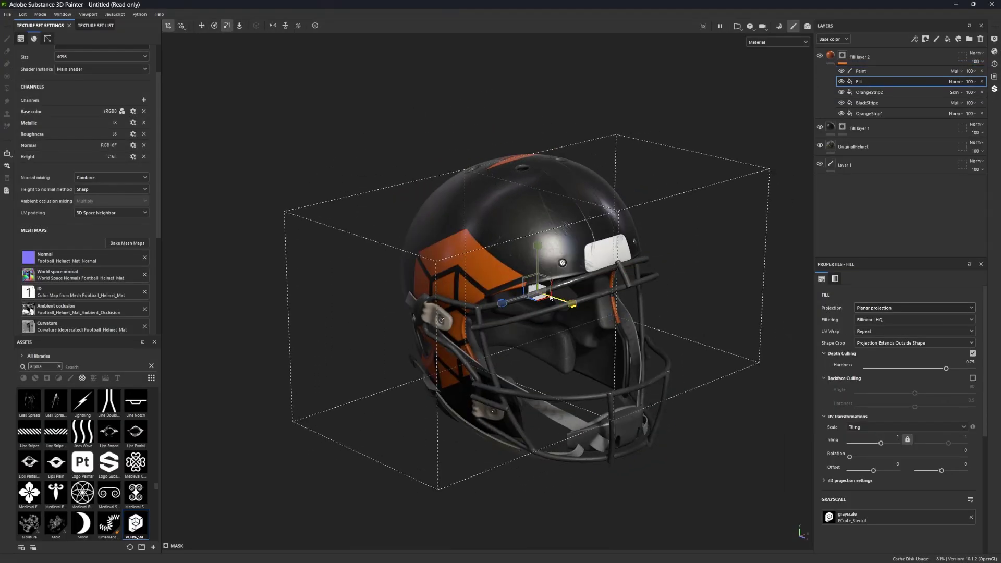
Change the Shape Crop option of the stencil fill's planar projection on the helmet.
alt+drag(550, 297, 673, 284)
click(876, 342)
click(886, 354)
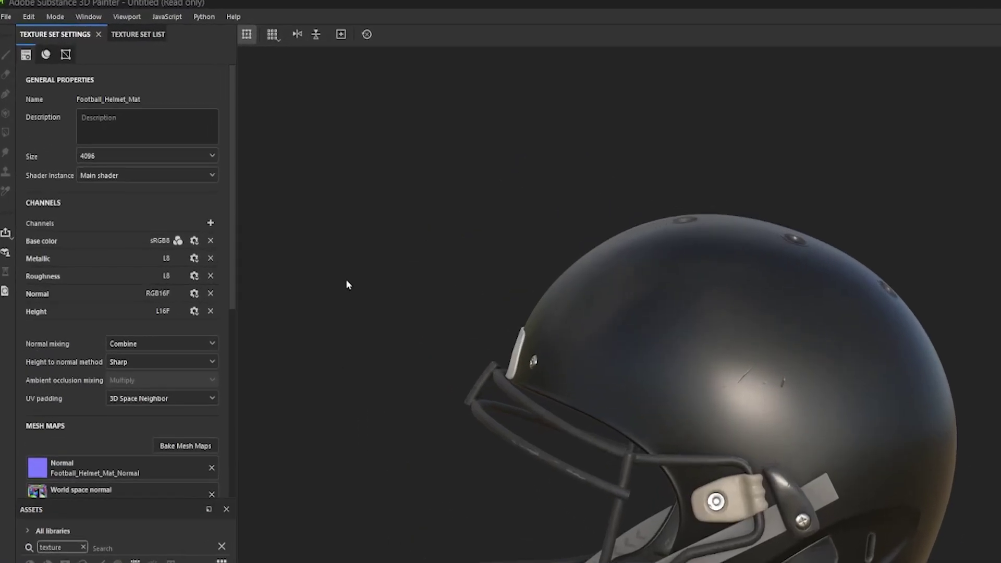
Send the helmet to After Effects and create a composition from Untitled.glb, accepting the model settings.
click(6, 17)
mouse_move(37, 228)
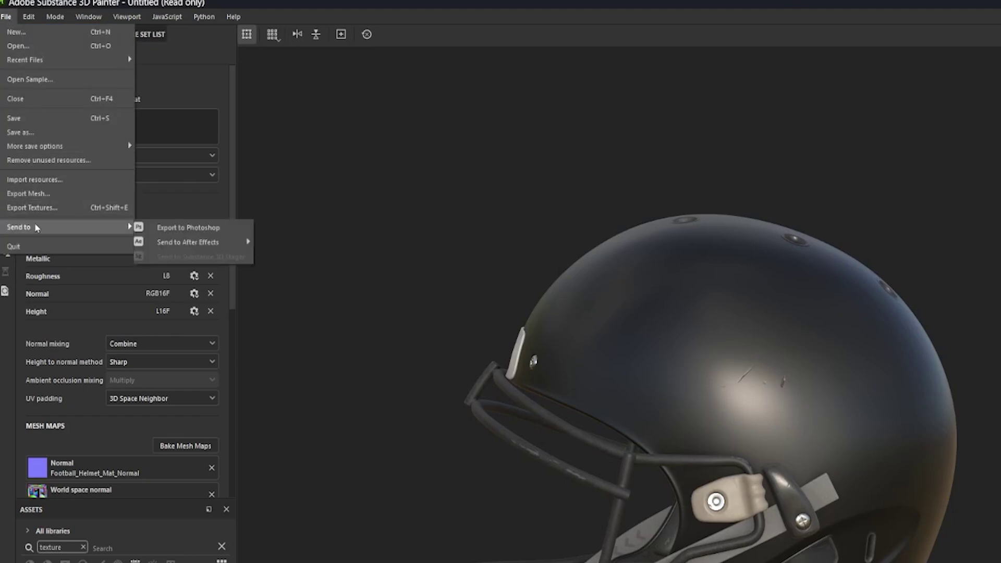
mouse_move(200, 243)
click(292, 241)
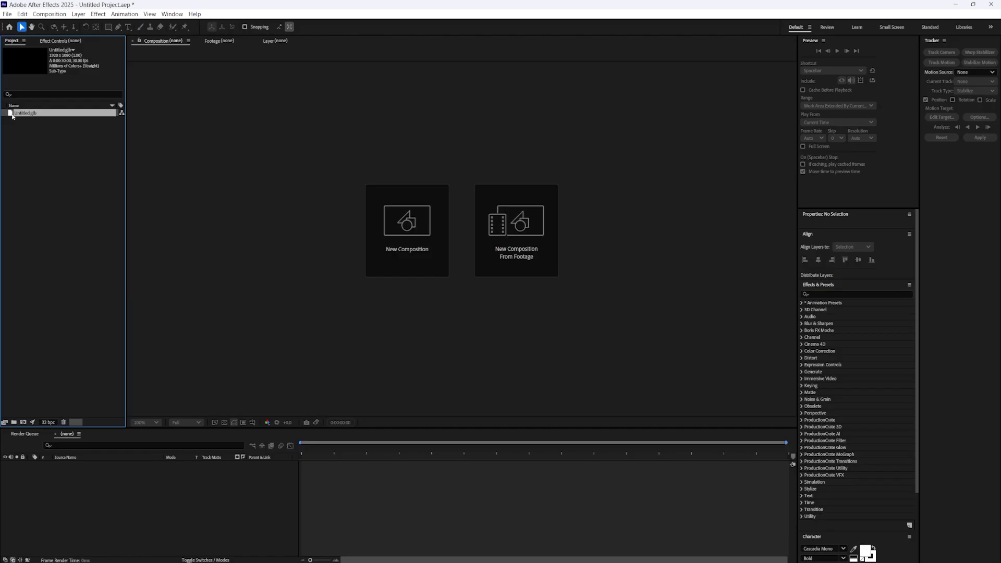
drag(13, 117, 402, 235)
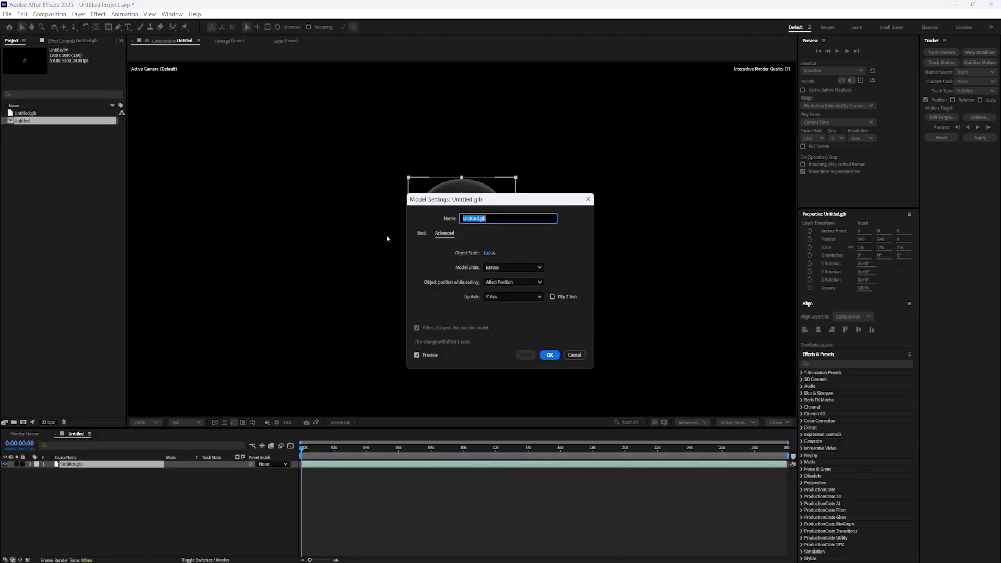
click(547, 355)
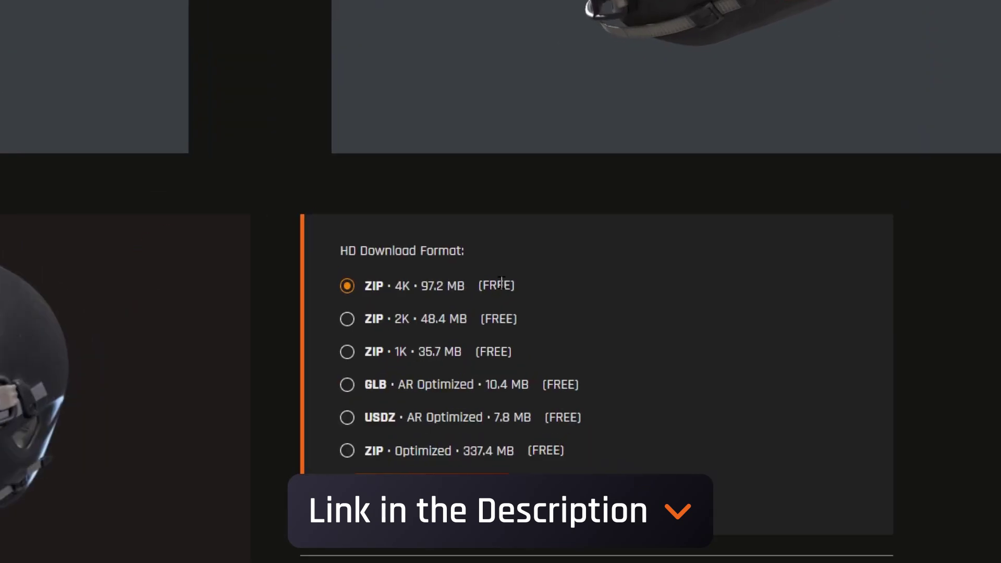
drag(543, 281, 476, 286)
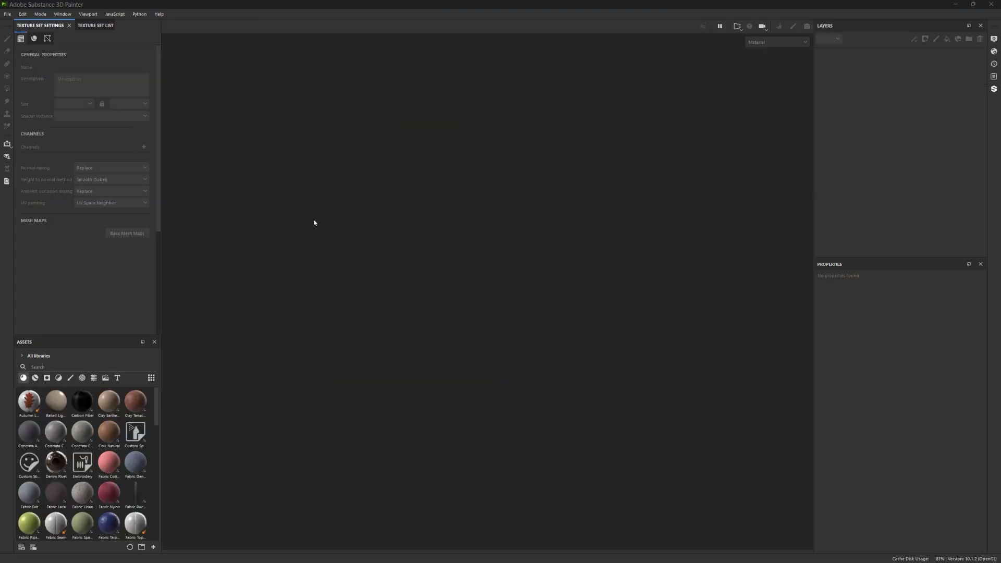
Start a new Substance 3D Painter project using Football_Helmet.fbx as its mesh file.
click(8, 14)
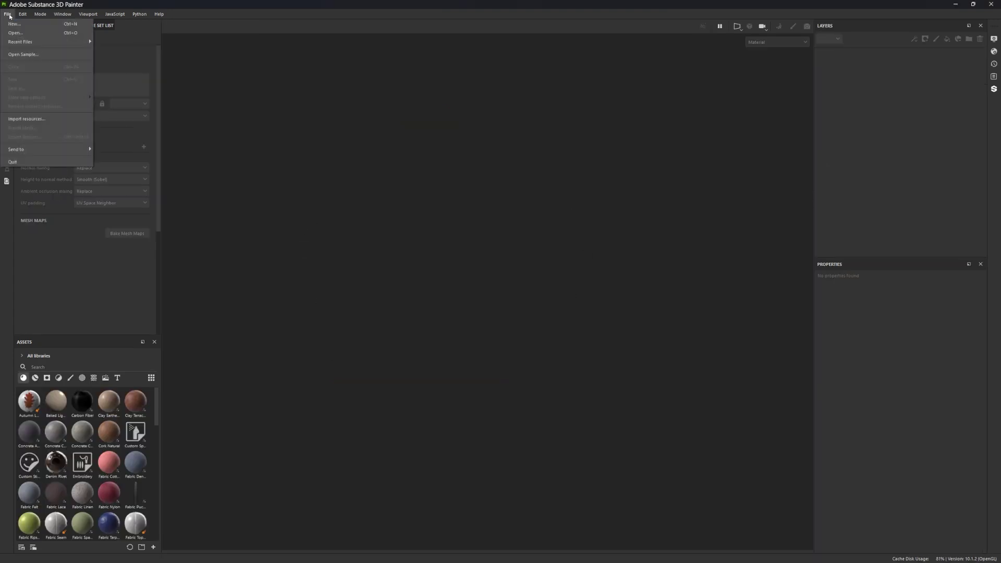
click(18, 26)
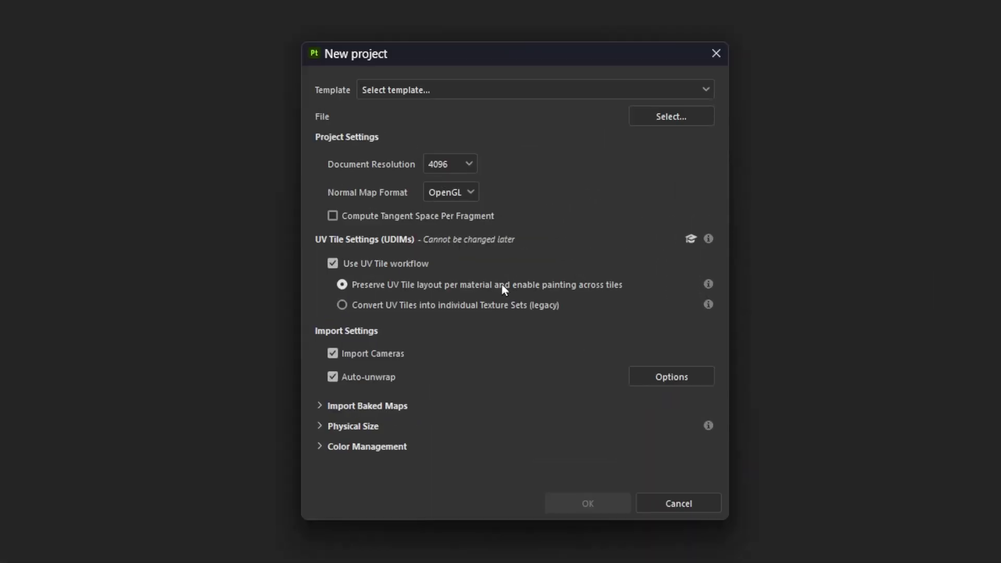
click(665, 119)
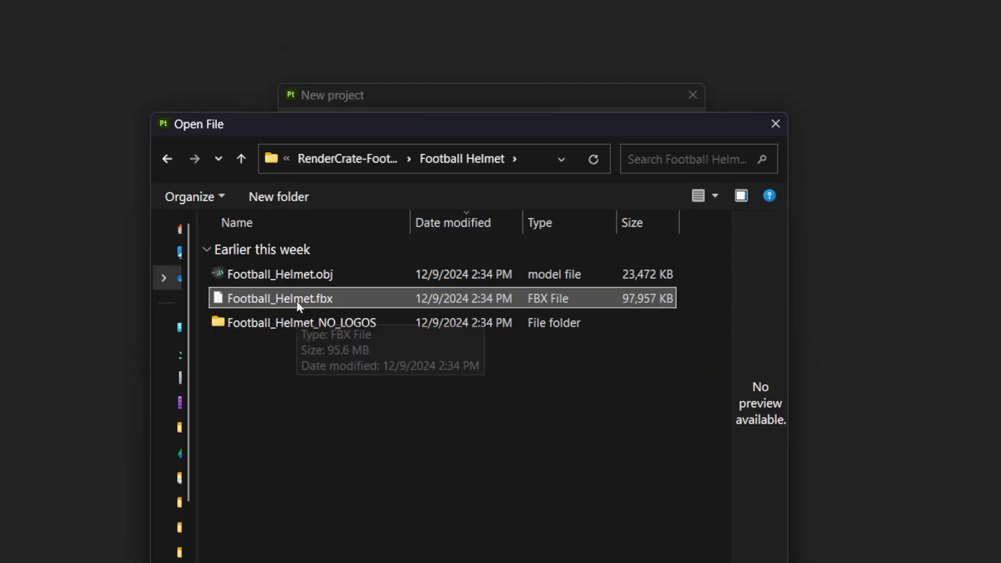
double_click(297, 302)
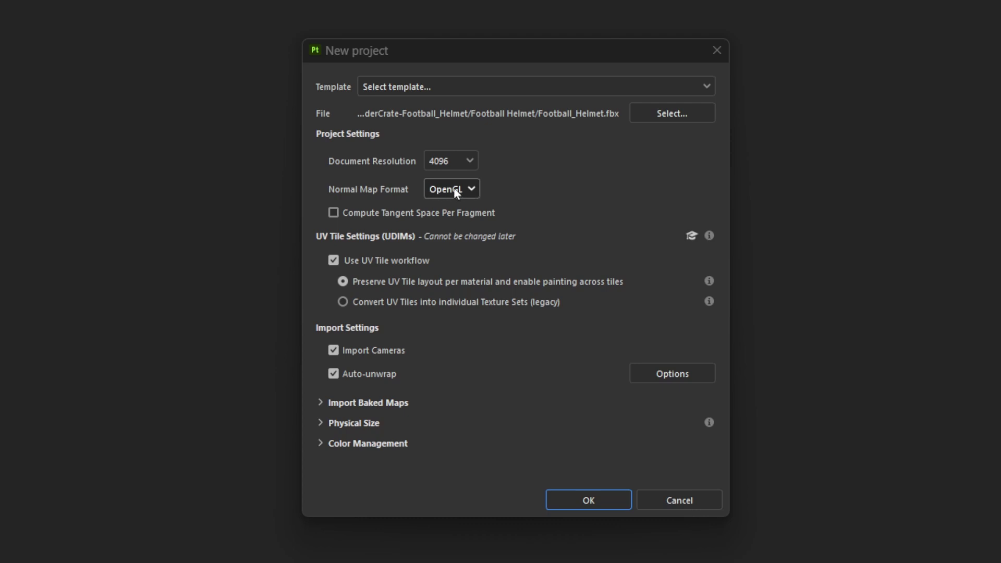
Add all six TGA textures from Football_Helmet_NO_LOGOS as baked maps and create the project.
click(321, 404)
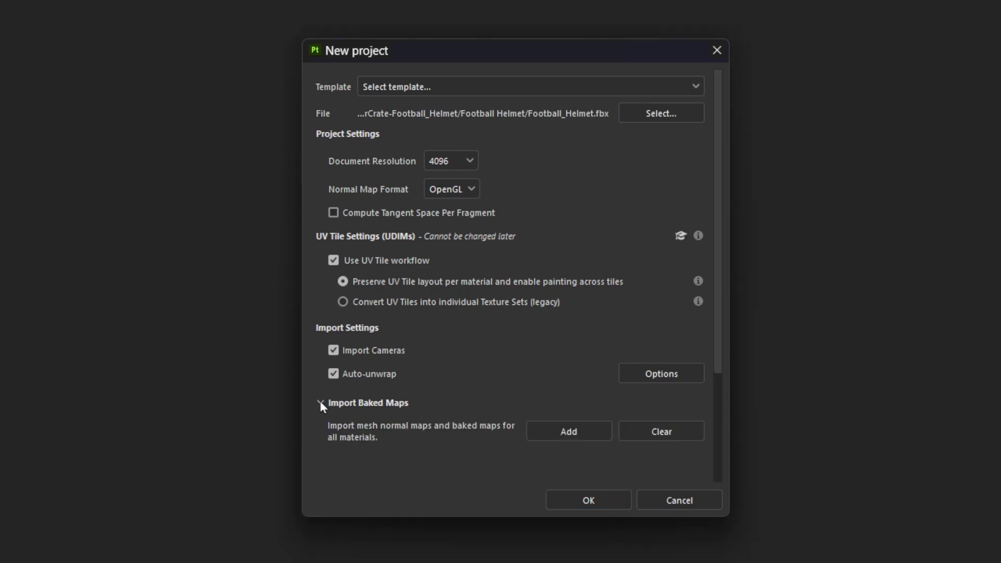
click(553, 439)
shift+click(365, 235)
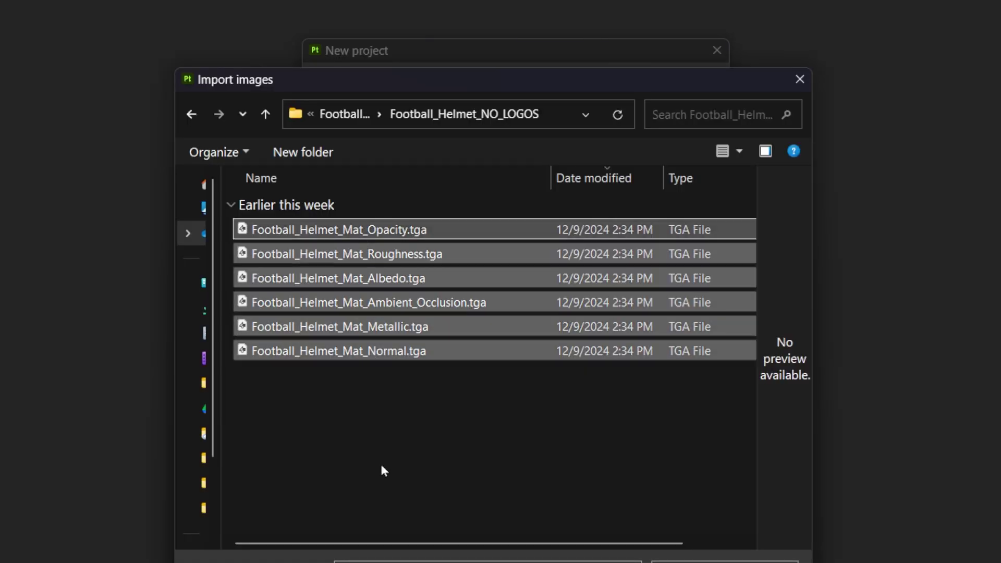
key(Return)
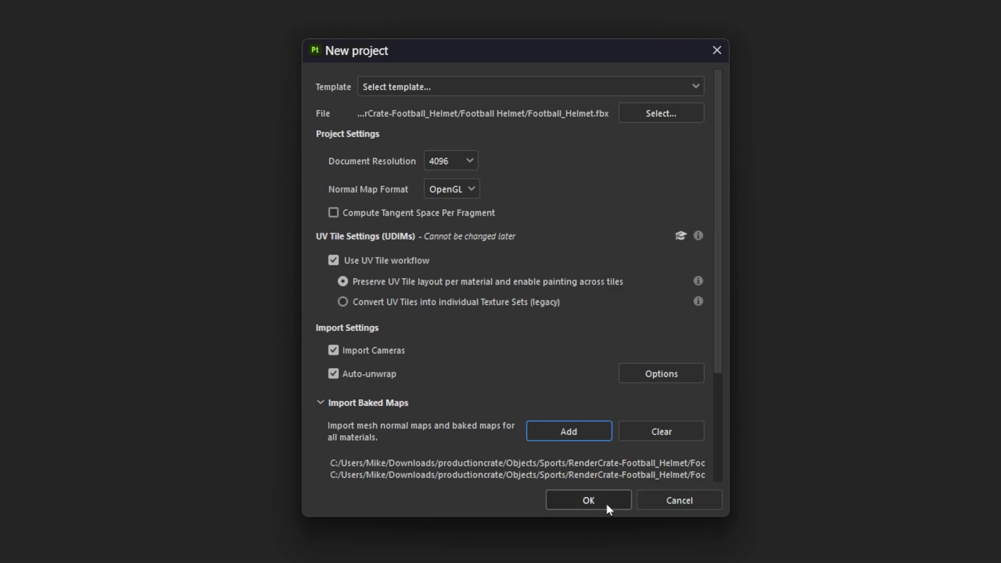
click(605, 504)
Assign the imported Football_Helmet_Mat_Normal texture as the normal mesh map.
drag(496, 312, 484, 312)
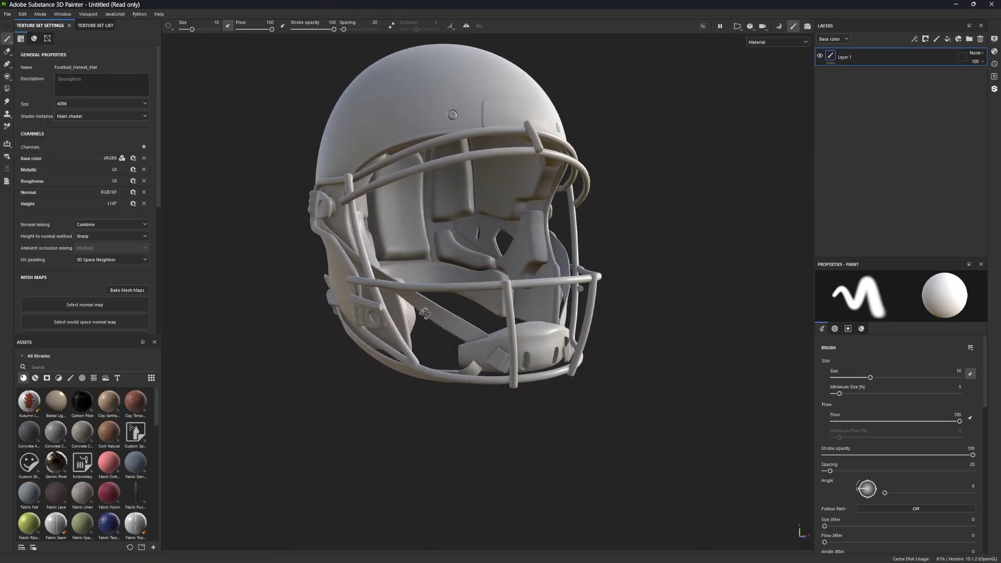
key(f)
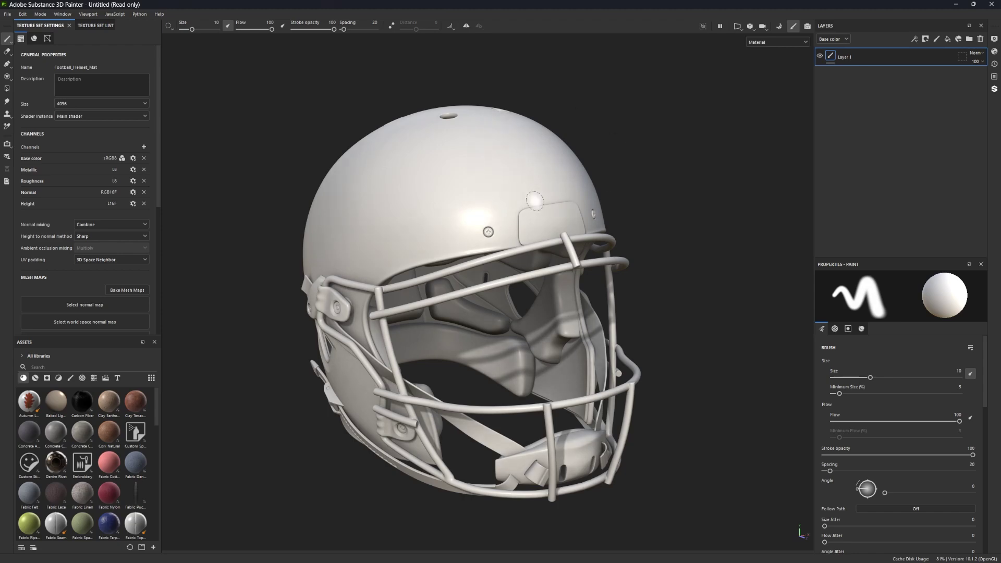
scroll(84, 156, down, 2)
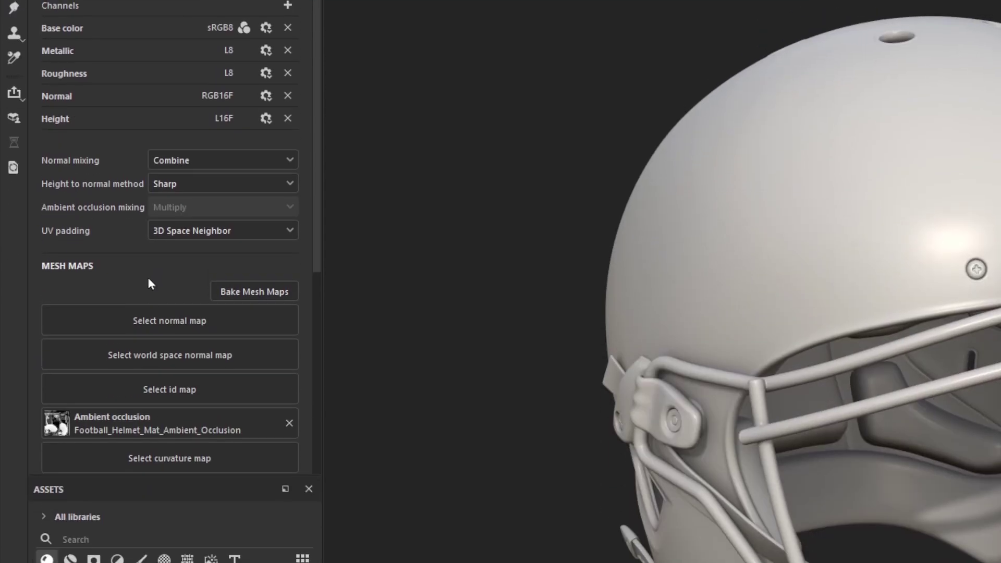
click(156, 327)
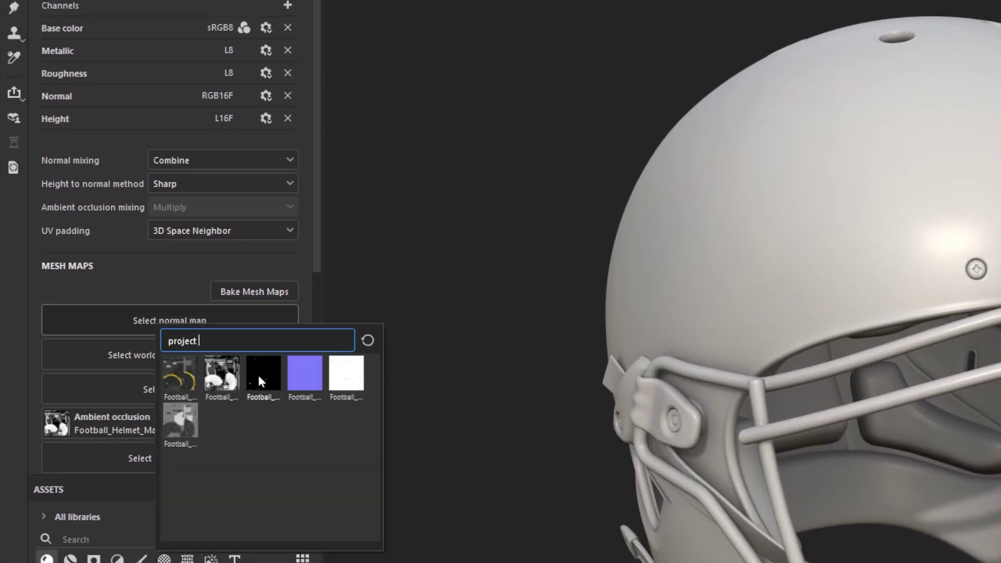
click(297, 384)
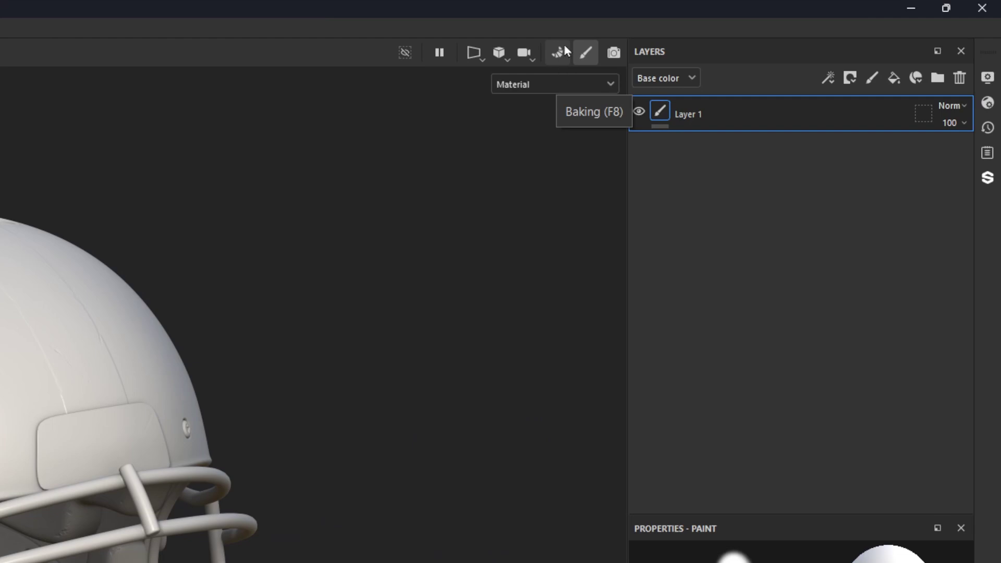
In baking mode, exclude Normal and Ambient occlusion and set the Curvature method to Generate from Normal Map (Deprecated).
click(561, 57)
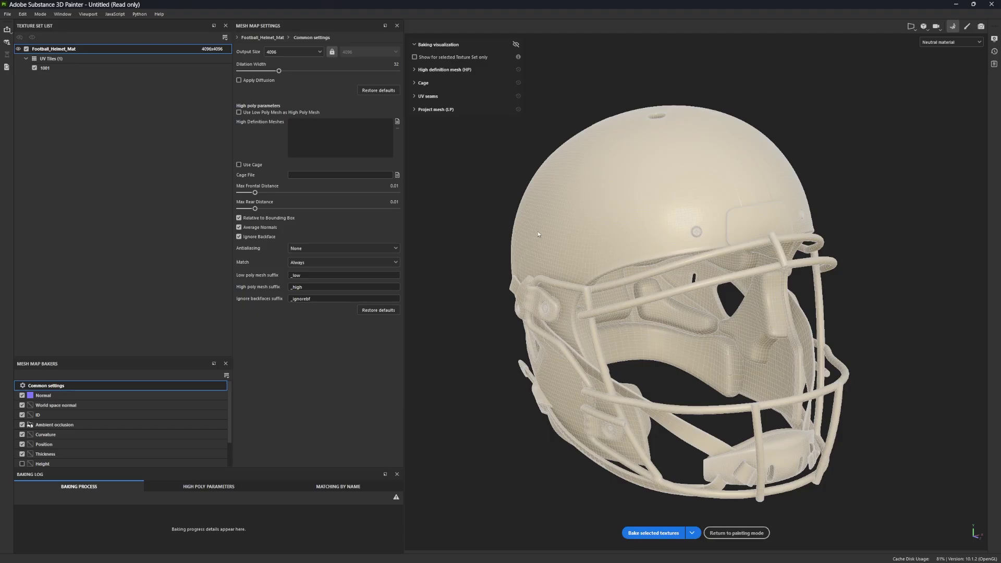
click(22, 397)
click(45, 437)
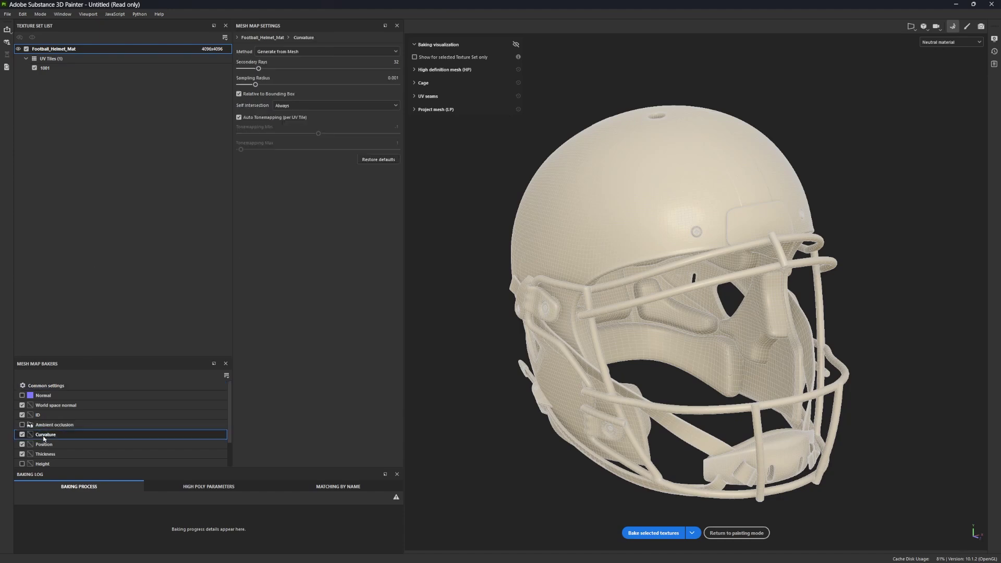
click(285, 53)
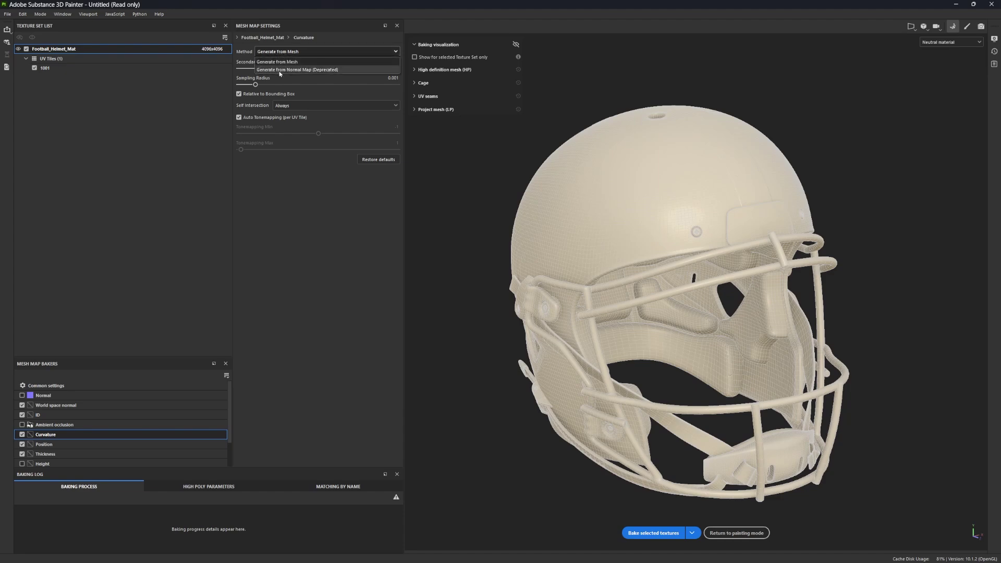
click(318, 70)
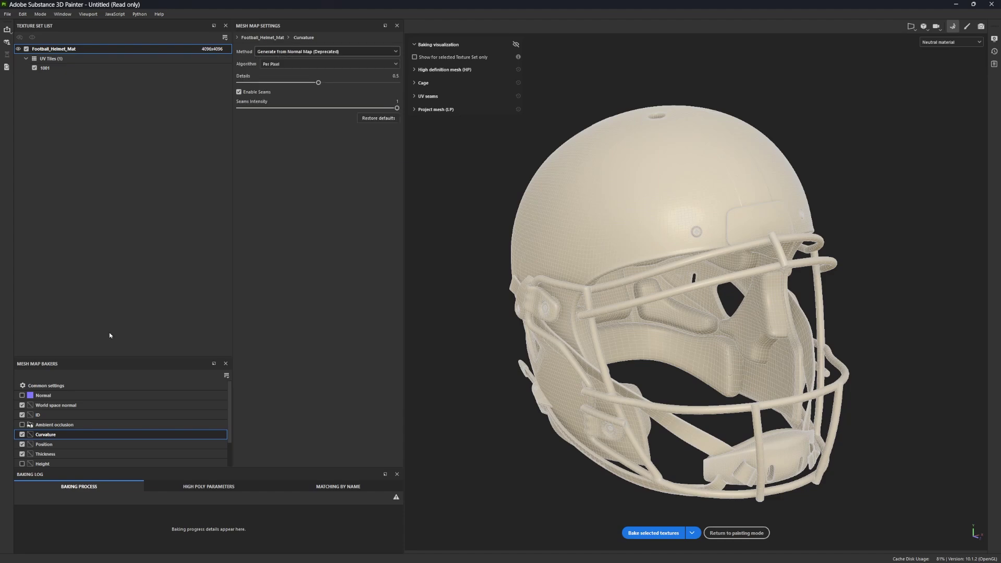
Review the common baking settings, bake the selected mesh maps and return to painting mode.
click(46, 386)
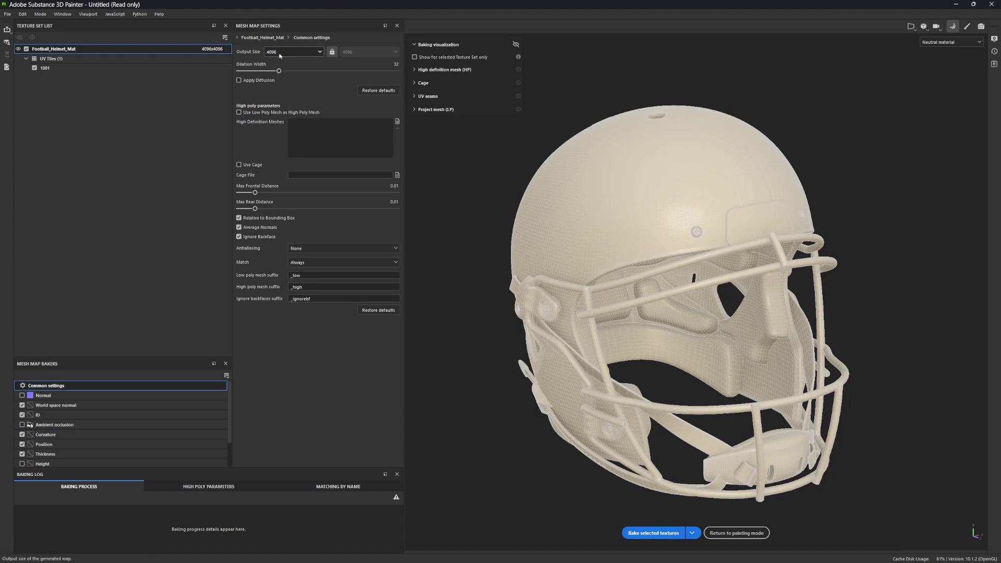
click(643, 534)
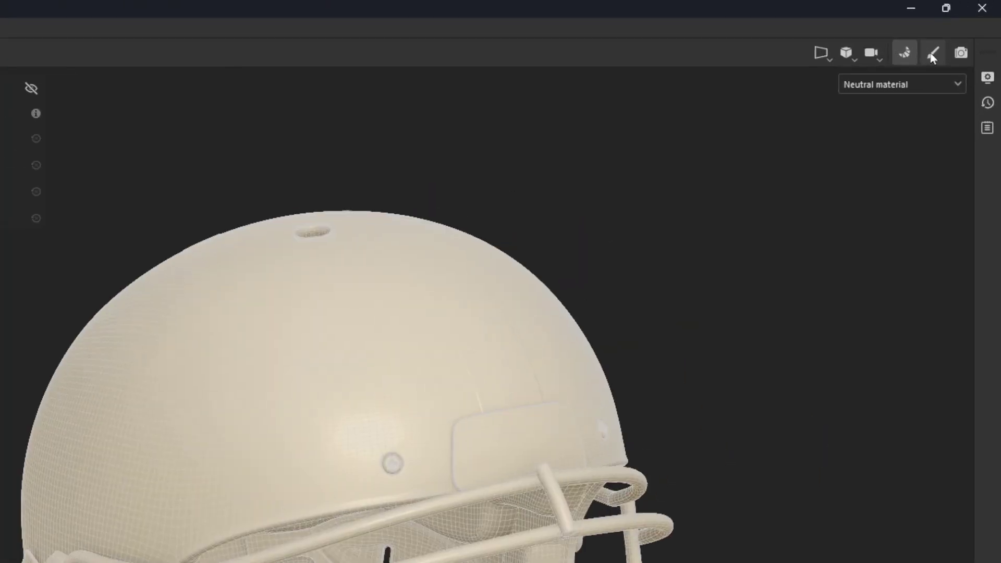
click(934, 59)
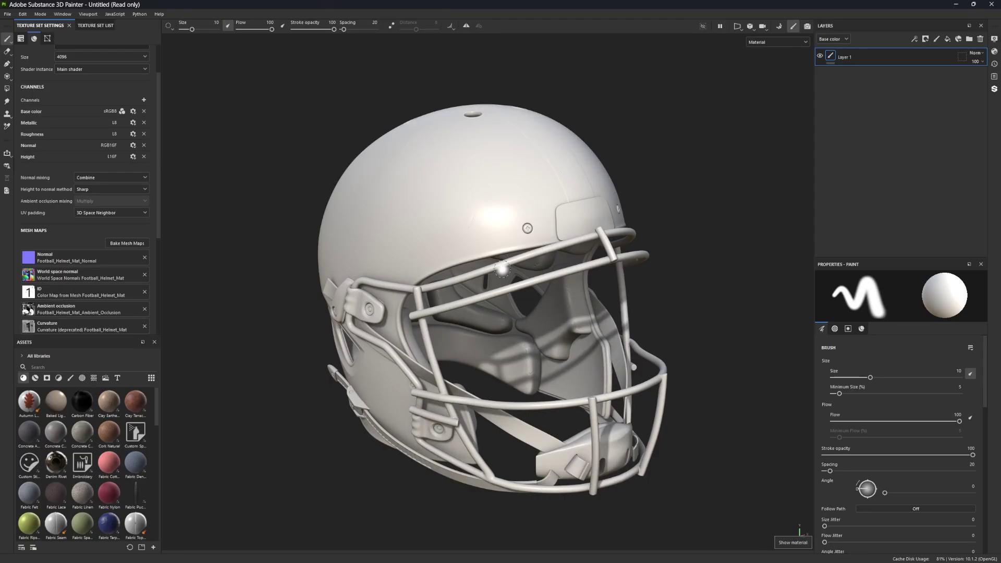
Add a fill layer above Layer 1 and name it OriginalHelmet.
alt+drag(502, 269, 618, 334)
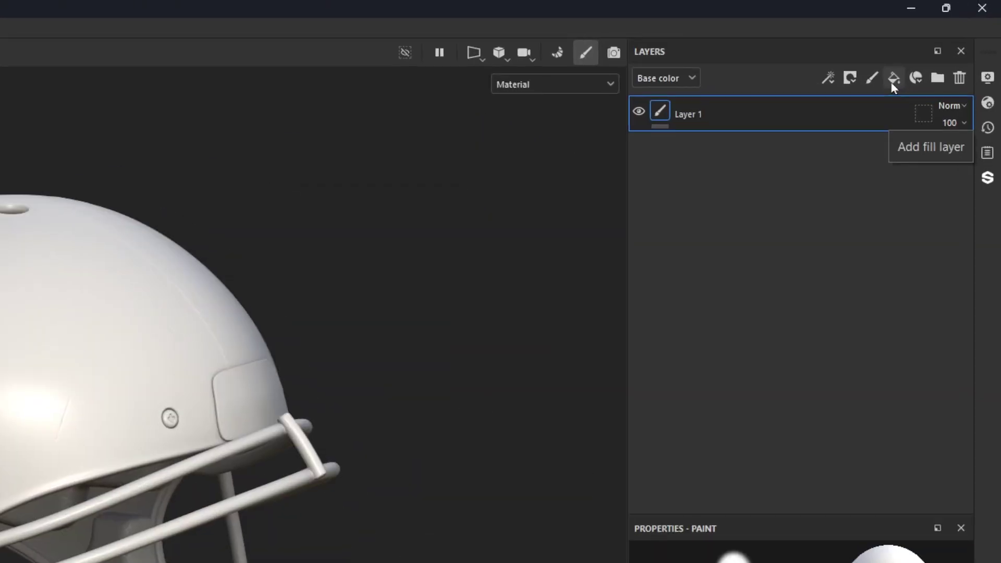
click(894, 79)
double_click(714, 114)
text(Origi)
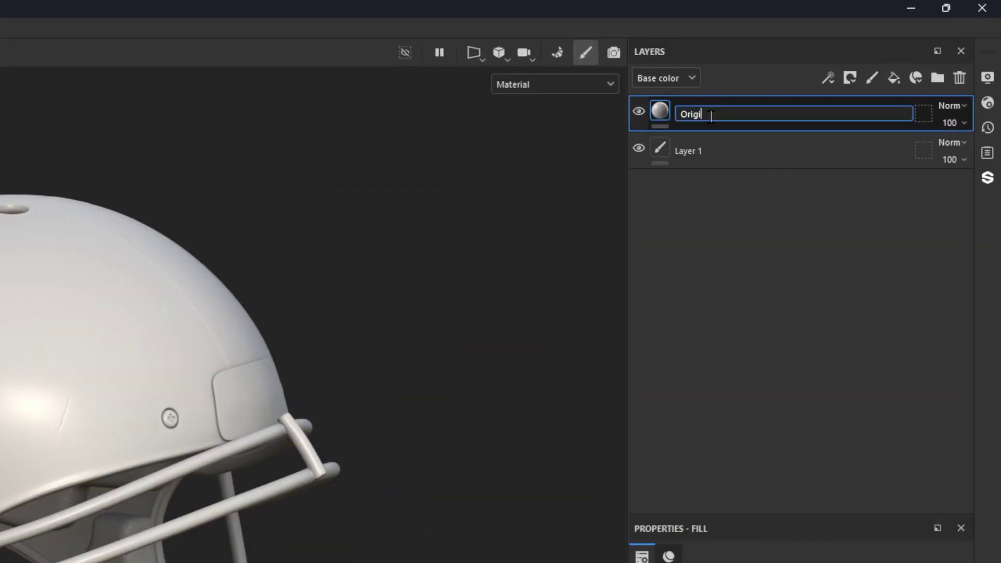
text(nalHelmet)
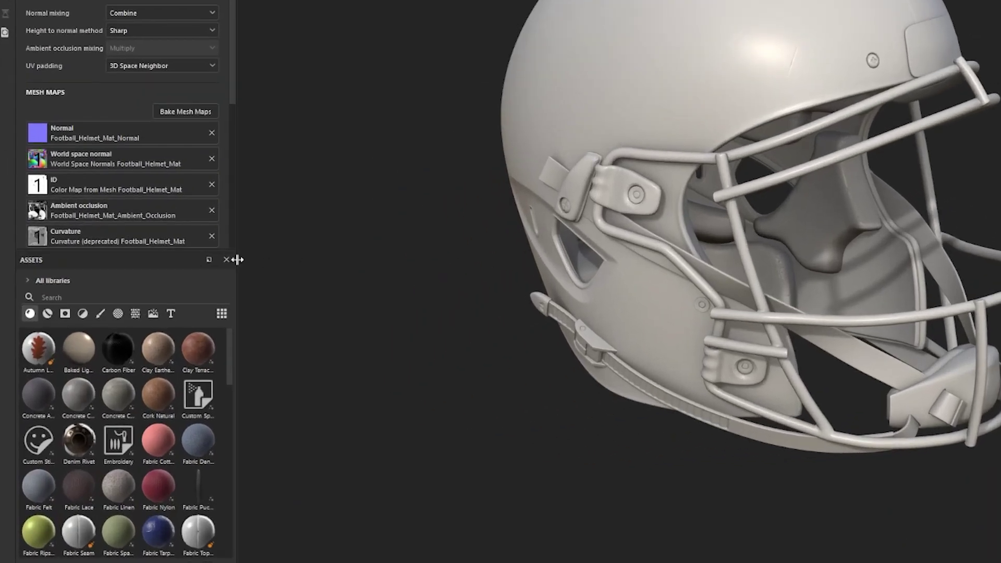
Search the texture assets for "helmet" and assign Football_Helmet_Mat_Albedo to the OriginalHelmet layer's base color.
click(116, 298)
text(helmet)
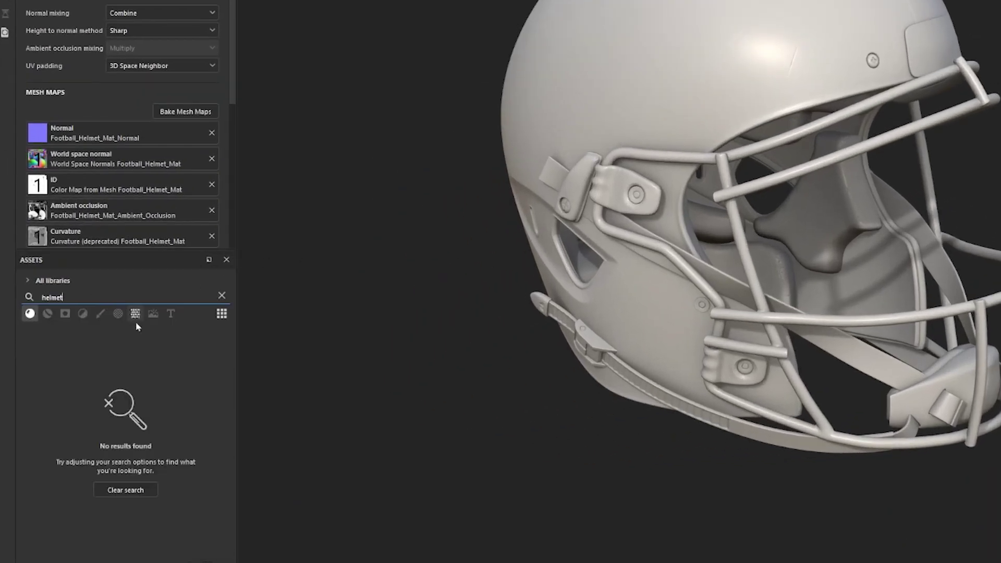
click(135, 315)
mouse_move(116, 353)
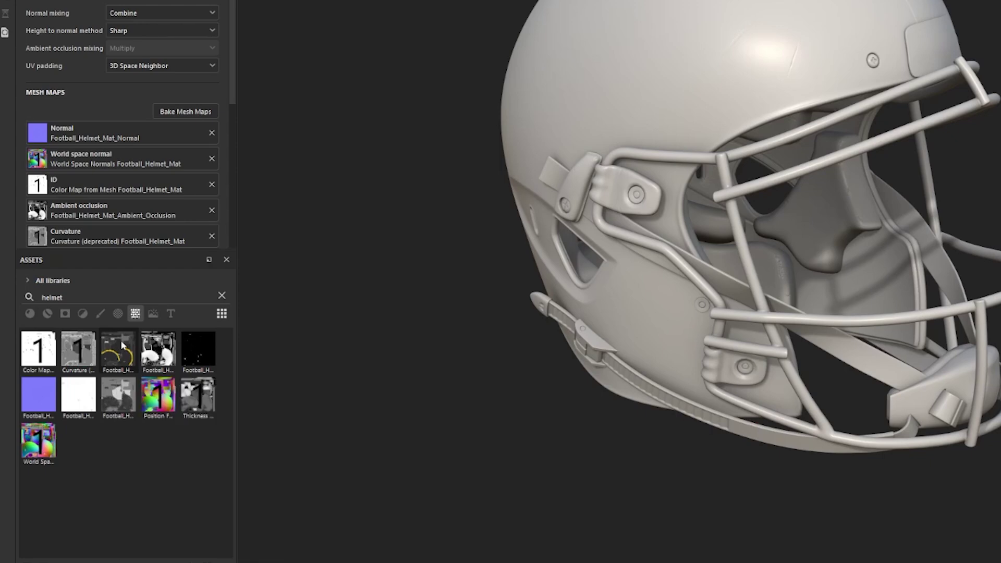
mouse_move(121, 345)
mouse_down()
mouse_move(209, 409)
mouse_move(907, 483)
mouse_up()
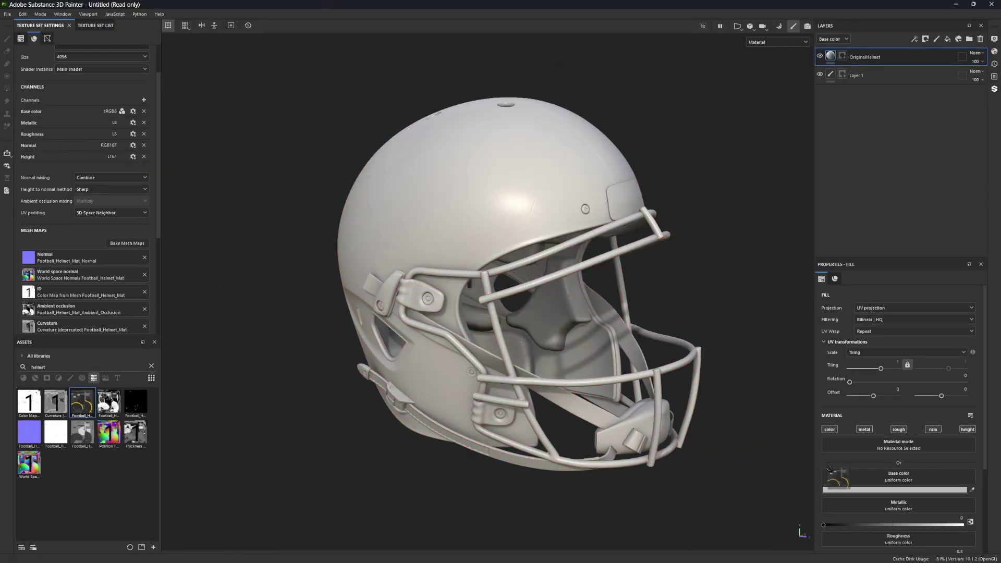
Assign Football_Helmet_Mat_Metallic to the layer's metallic channel and Football_Helmet_Mat_Roughness to its roughness channel.
mouse_move(137, 400)
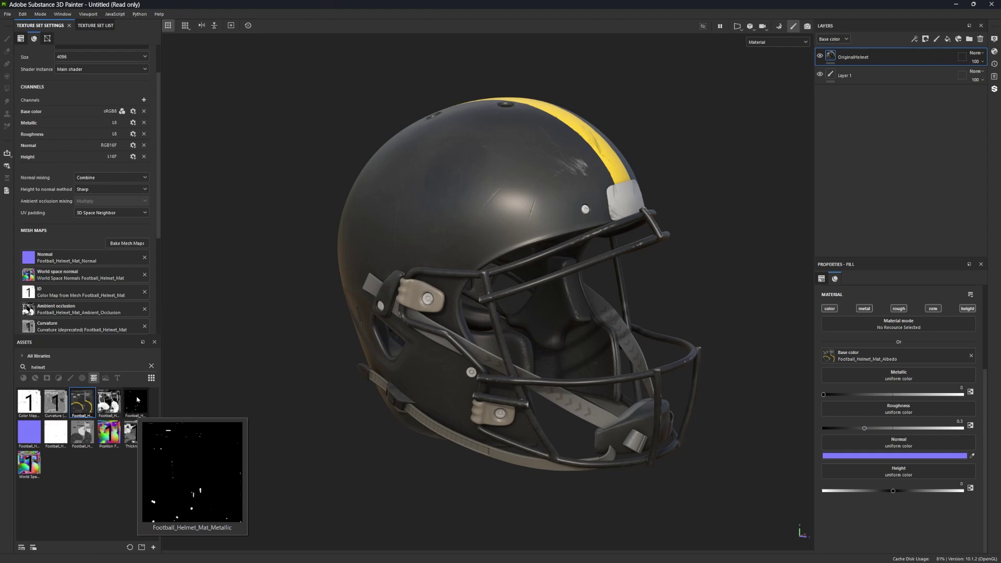
drag(137, 400, 930, 429)
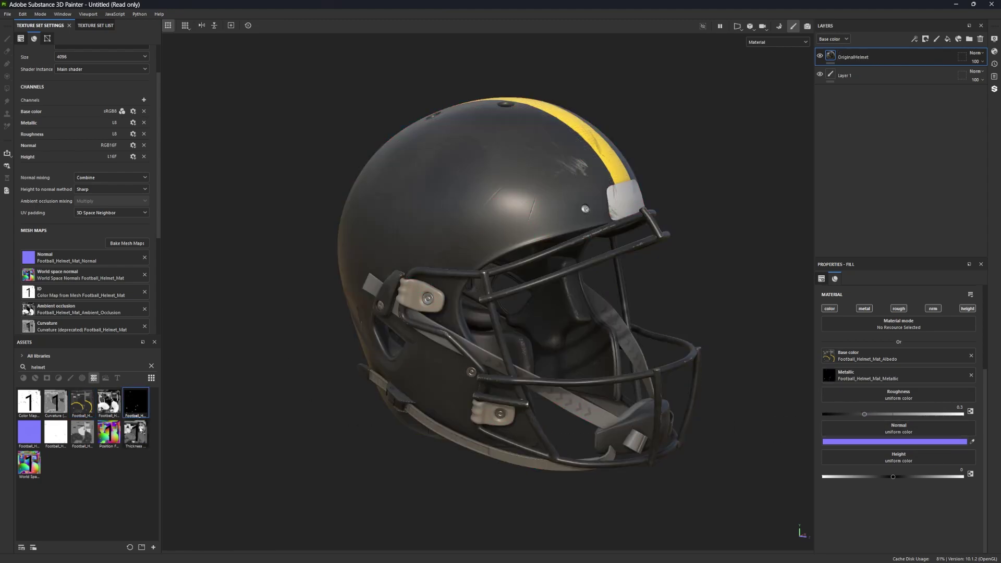
drag(86, 434, 864, 400)
drag(702, 368, 411, 367)
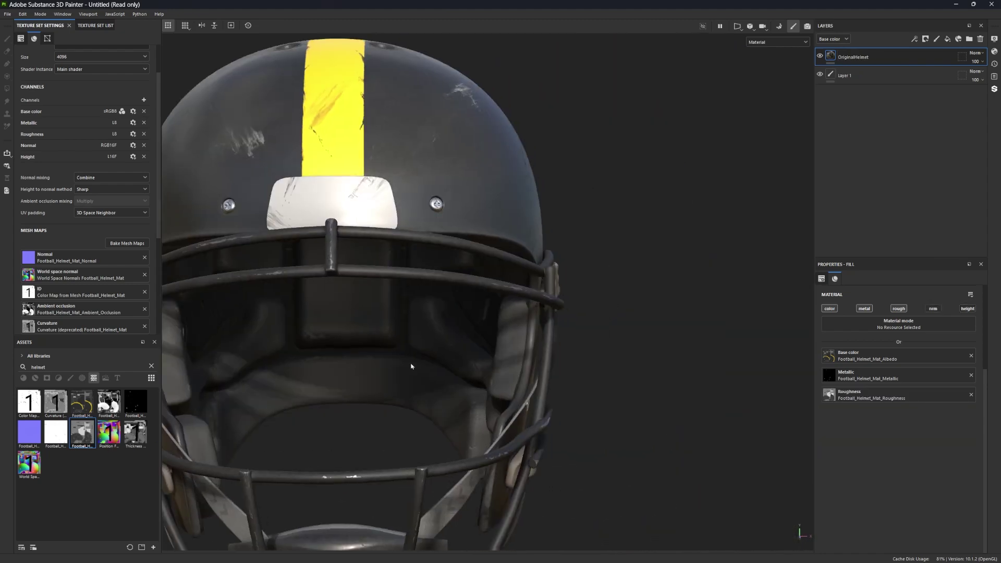
scroll(412, 366, down, 2)
drag(324, 198, 655, 261)
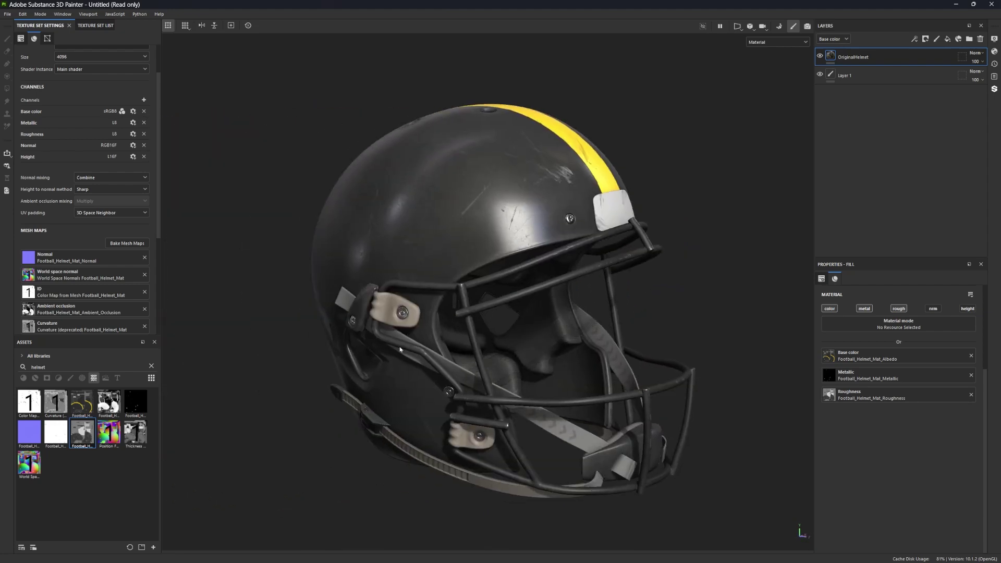
Add a fill layer above OriginalHelmet and disable its metallic, roughness, normal and height channels, keeping only color.
click(948, 38)
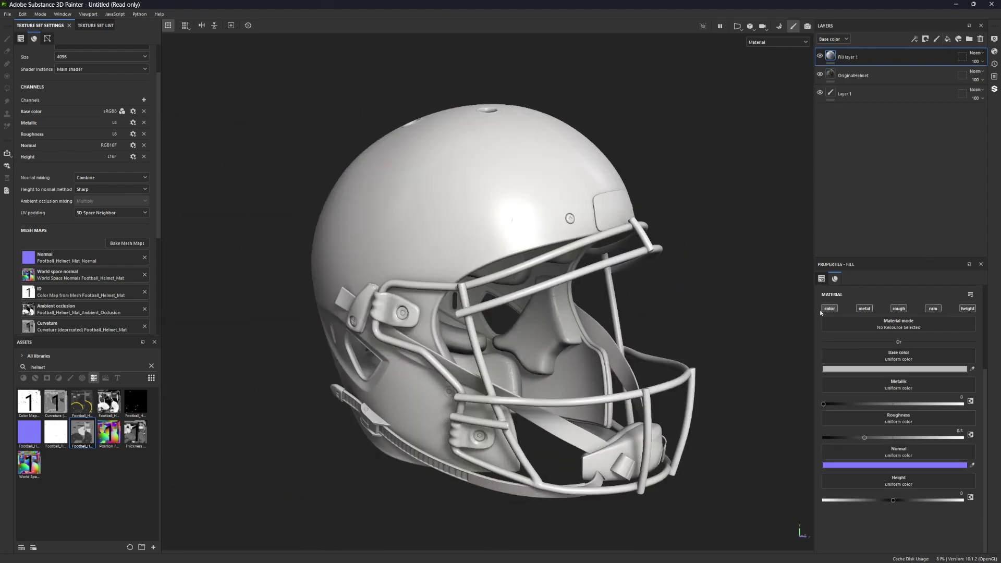
click(864, 309)
click(898, 309)
click(932, 308)
click(967, 308)
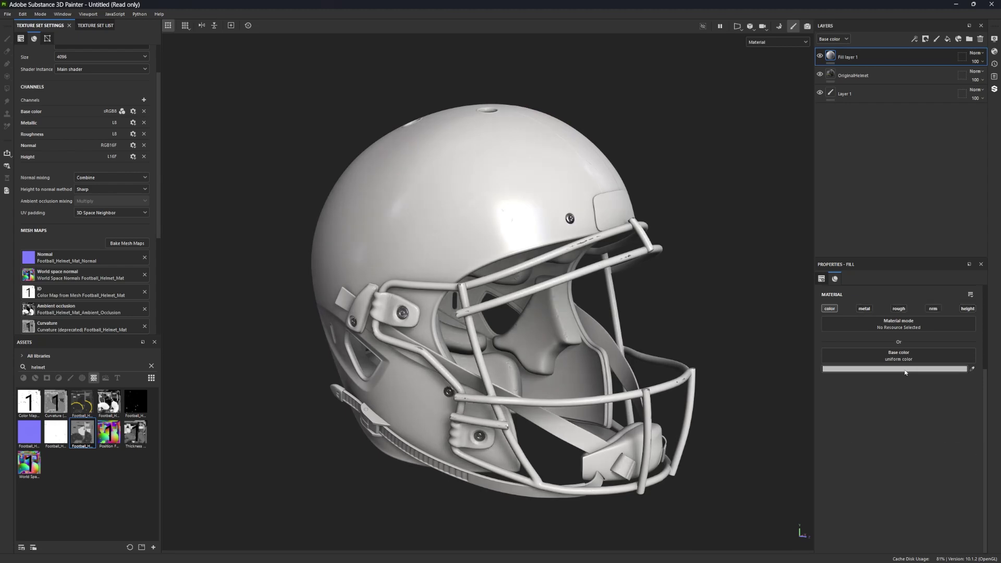
Try red tones for Fill layer 1's base color and settle on the near-black 1D1D1D.
click(905, 369)
mouse_move(849, 420)
mouse_down()
mouse_move(864, 420)
mouse_move(873, 448)
mouse_move(846, 411)
mouse_move(885, 415)
mouse_move(837, 421)
mouse_up()
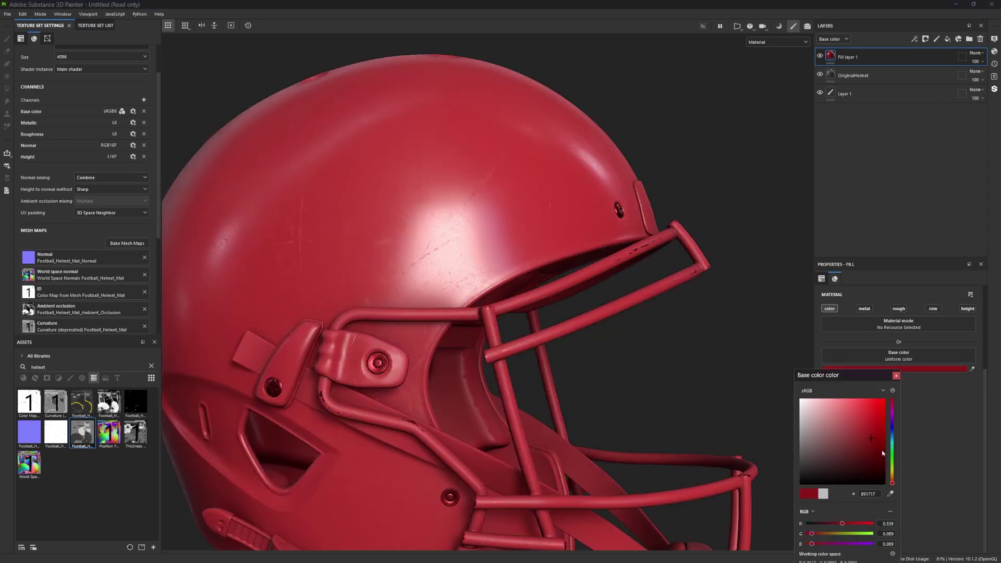
mouse_move(883, 453)
mouse_down()
mouse_move(889, 472)
mouse_move(900, 428)
mouse_move(885, 441)
mouse_up()
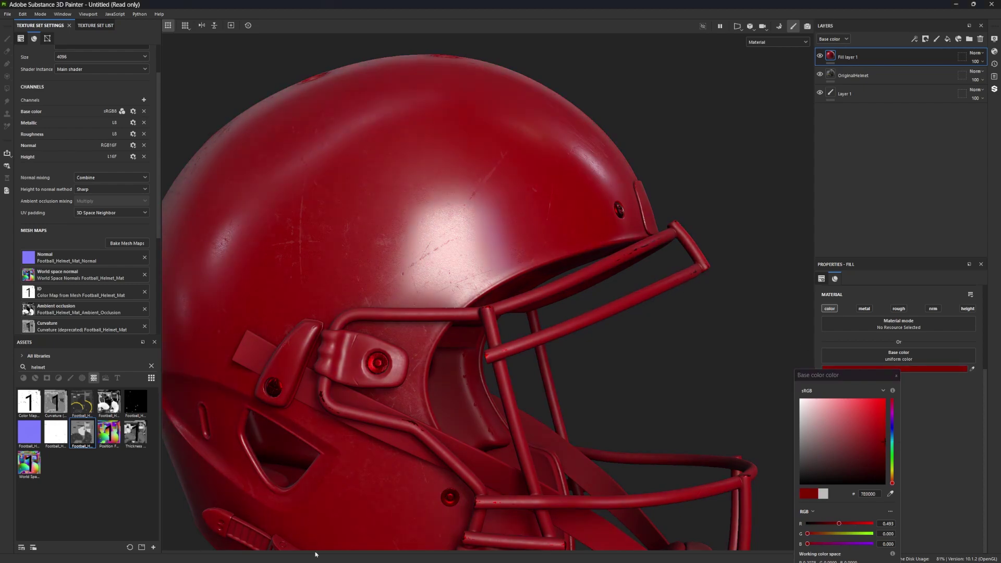
drag(873, 454, 800, 474)
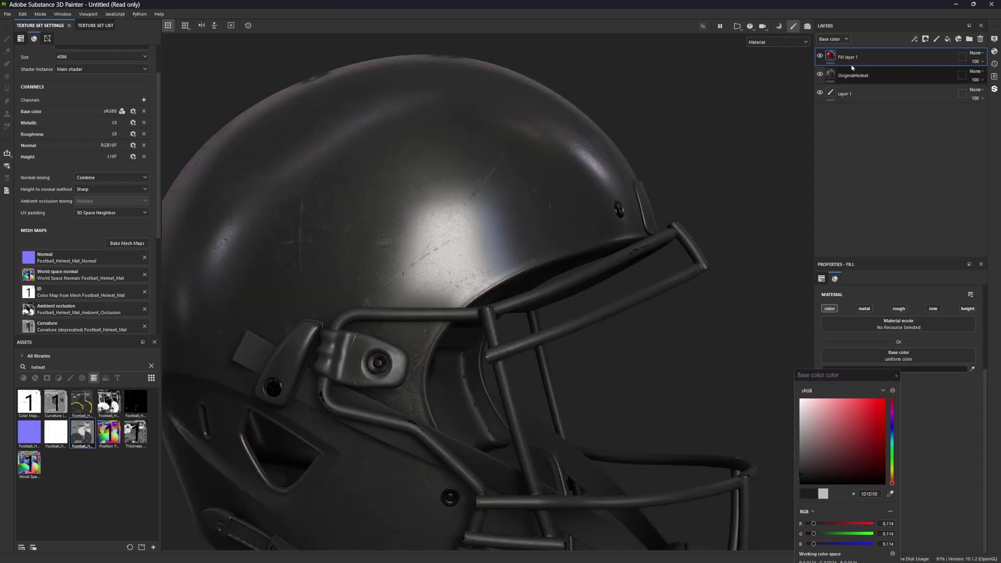
Add a black mask to Fill layer 1 and reveal the helmet shell in it with Polygon Fill in UV chunk fill mode.
right_click(854, 60)
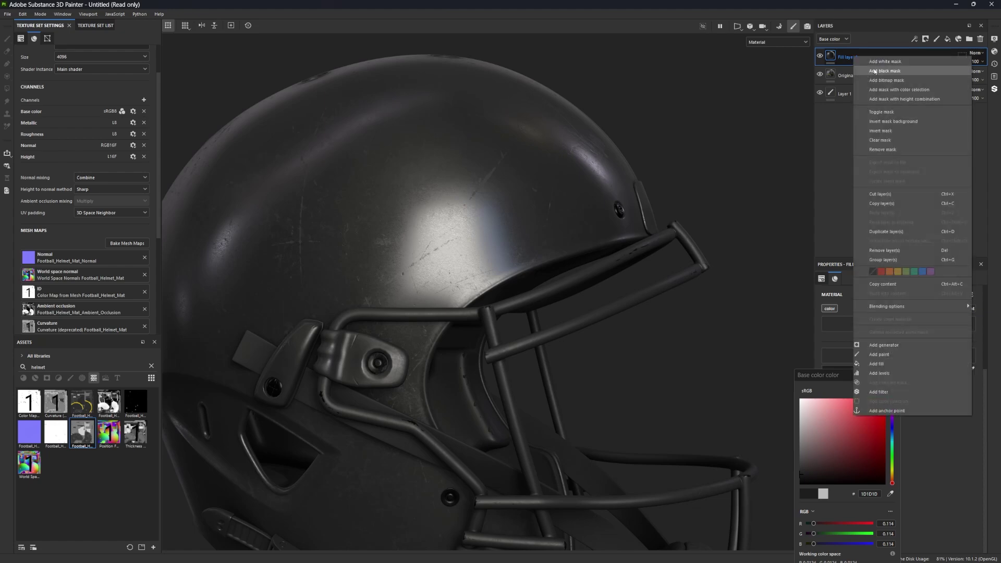
click(875, 71)
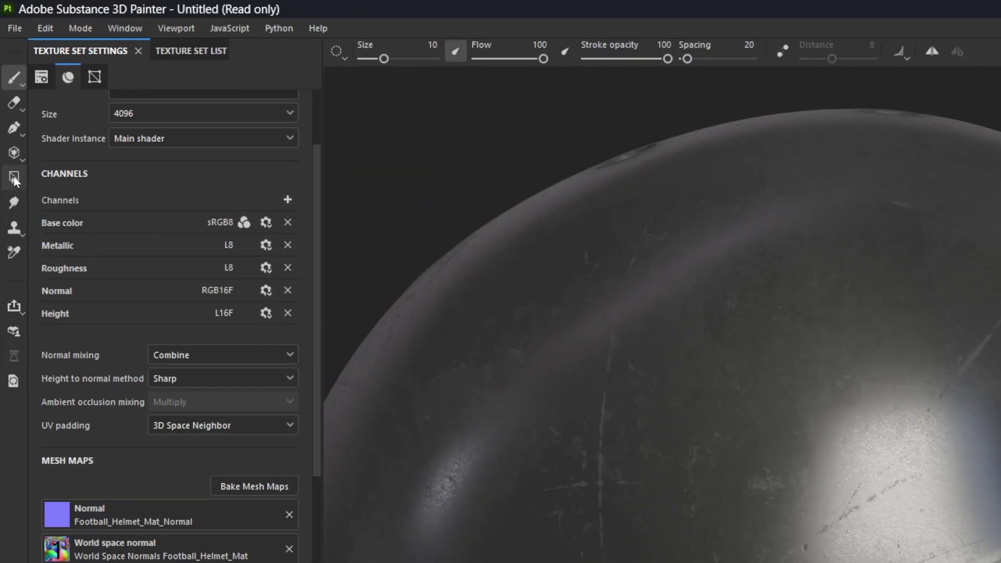
click(15, 178)
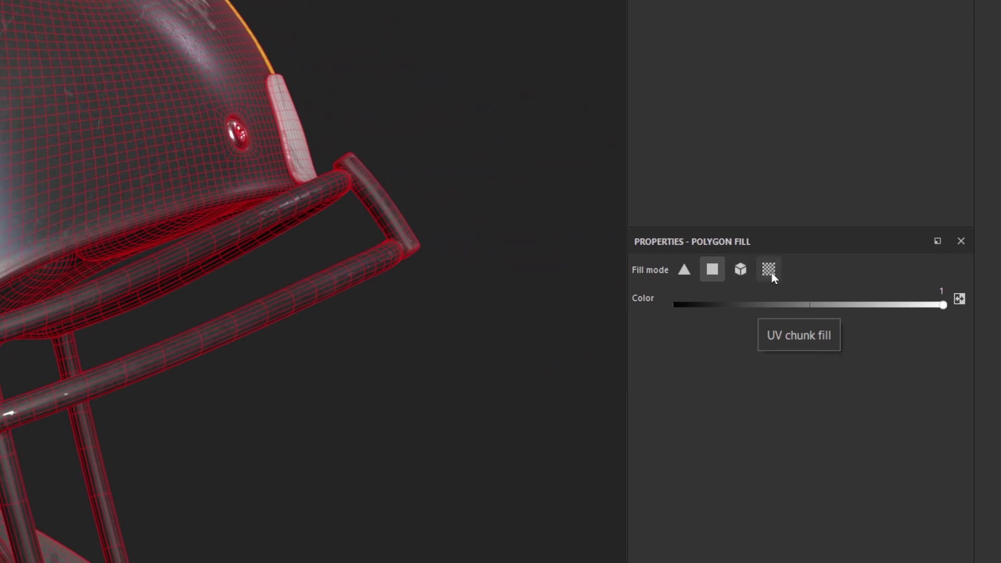
click(773, 278)
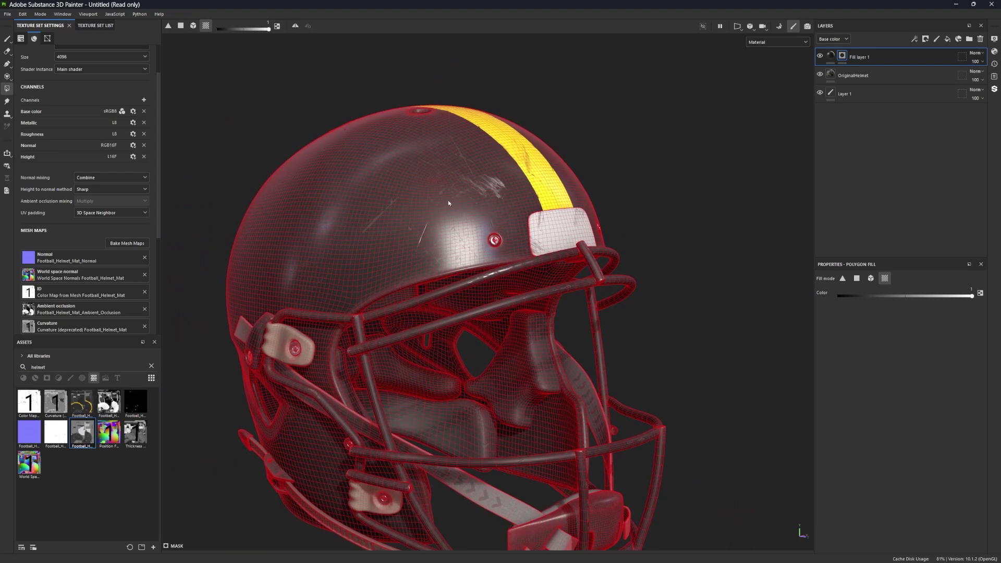
click(448, 203)
drag(488, 194, 644, 193)
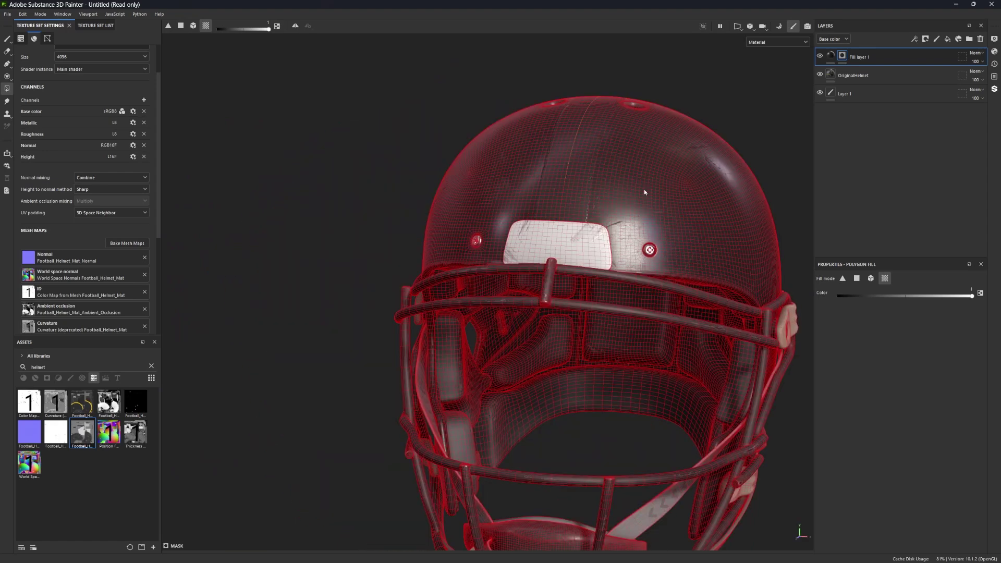
key(F1)
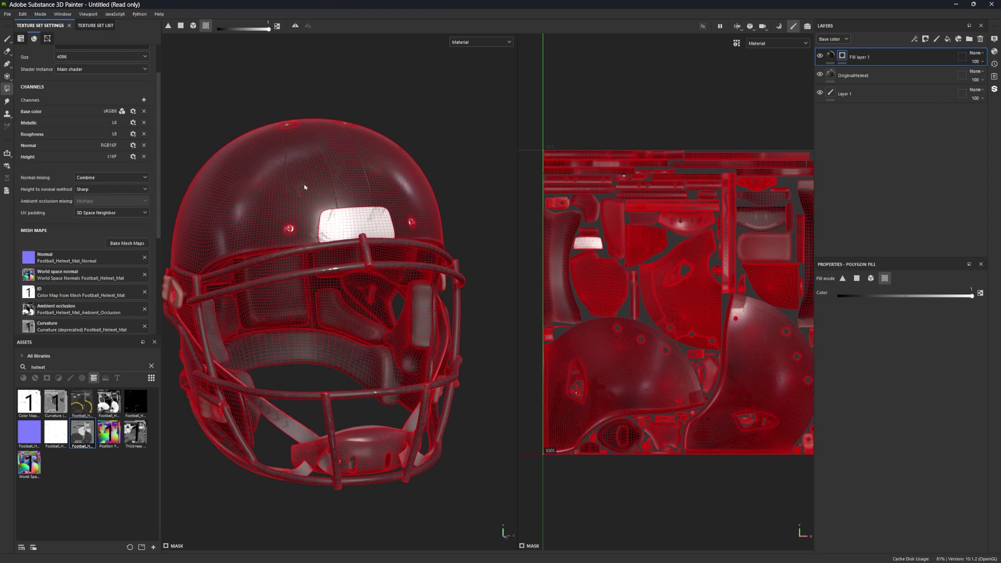
key(F2)
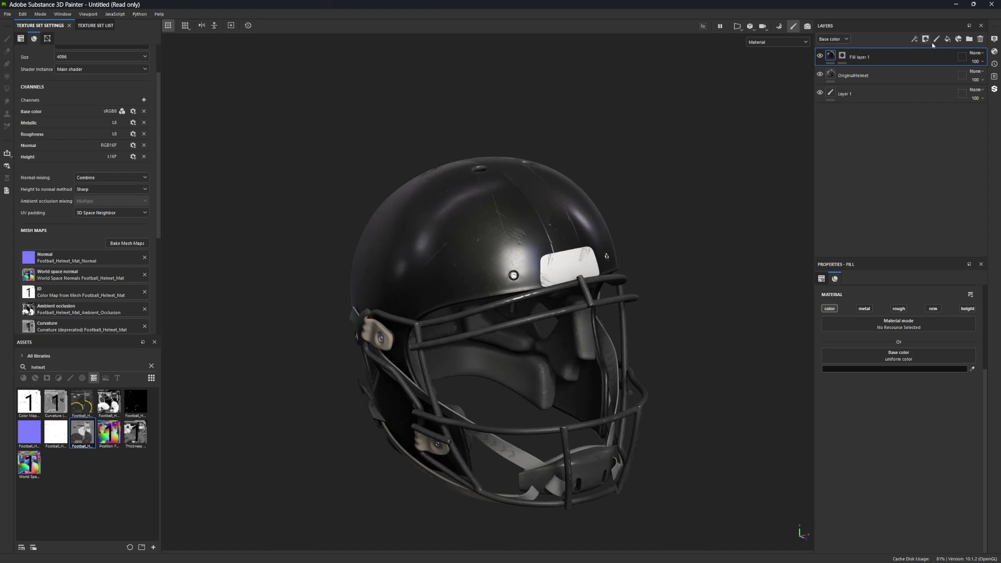
Add another fill layer above Fill layer 1 and leave only its color channel enabled.
click(948, 39)
click(864, 308)
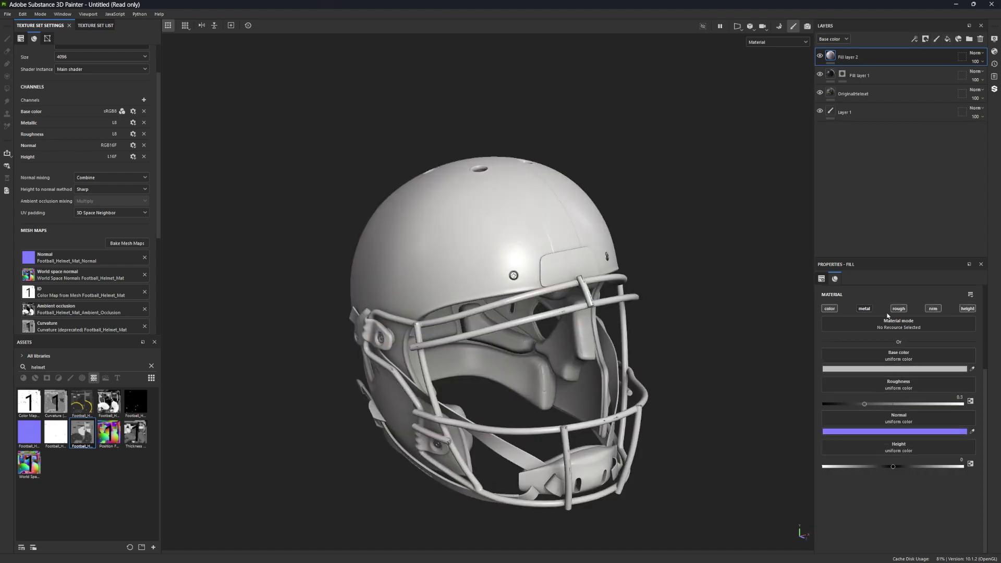
click(898, 308)
click(932, 308)
click(968, 308)
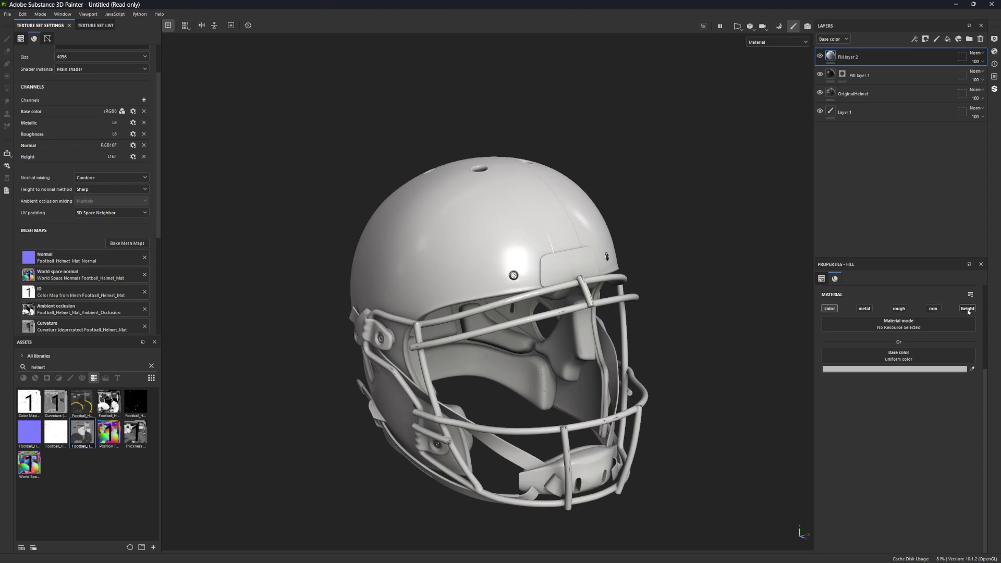
Set Fill layer 2's base color to a dark orange.
click(901, 370)
click(880, 424)
drag(890, 481, 890, 475)
drag(472, 256, 546, 242)
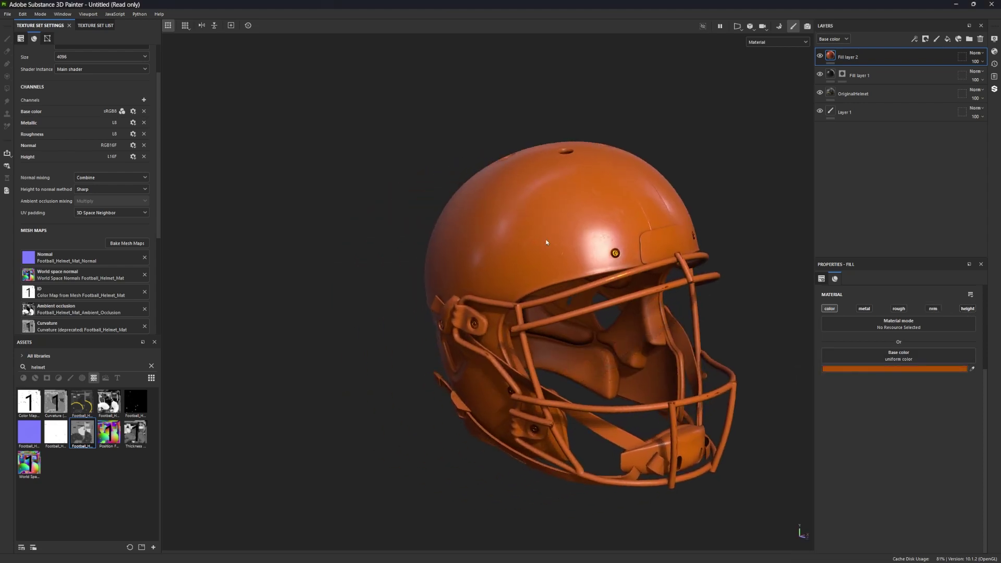
Add a black mask to Fill layer 2 and a fill effect in that mask with grayscale set to 1.
right_click(844, 57)
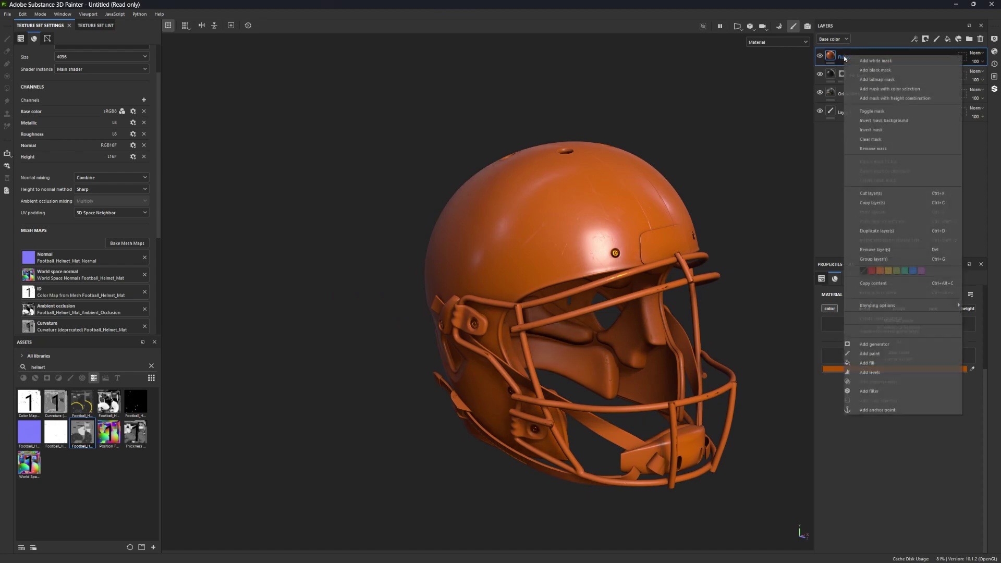
click(869, 70)
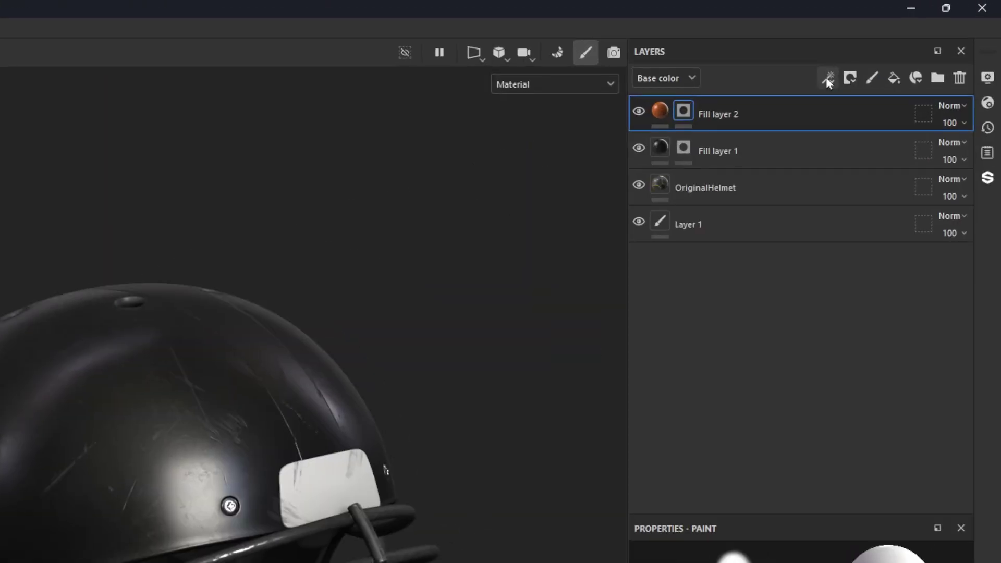
click(828, 79)
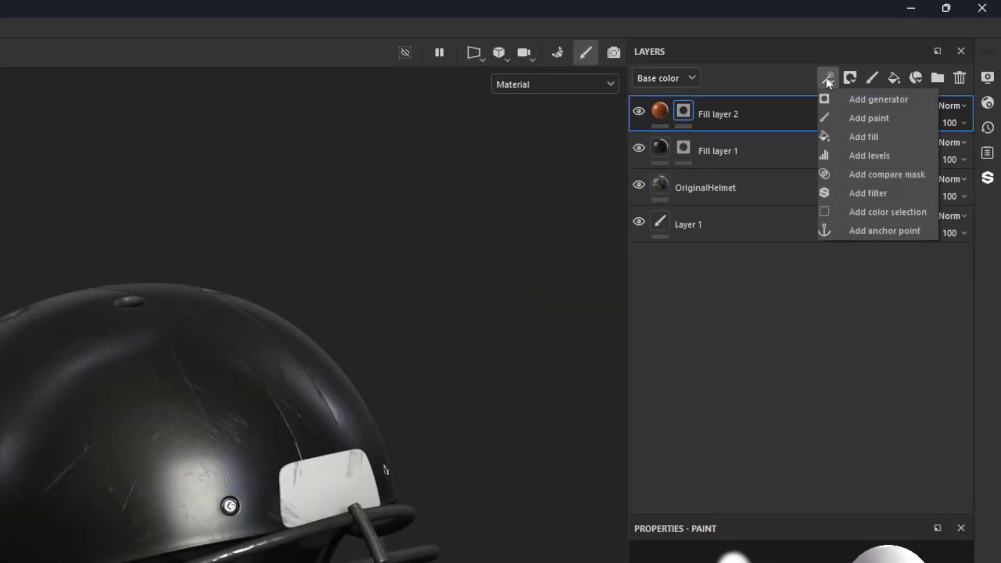
click(855, 137)
drag(785, 382, 927, 386)
scroll(797, 393, up, 3)
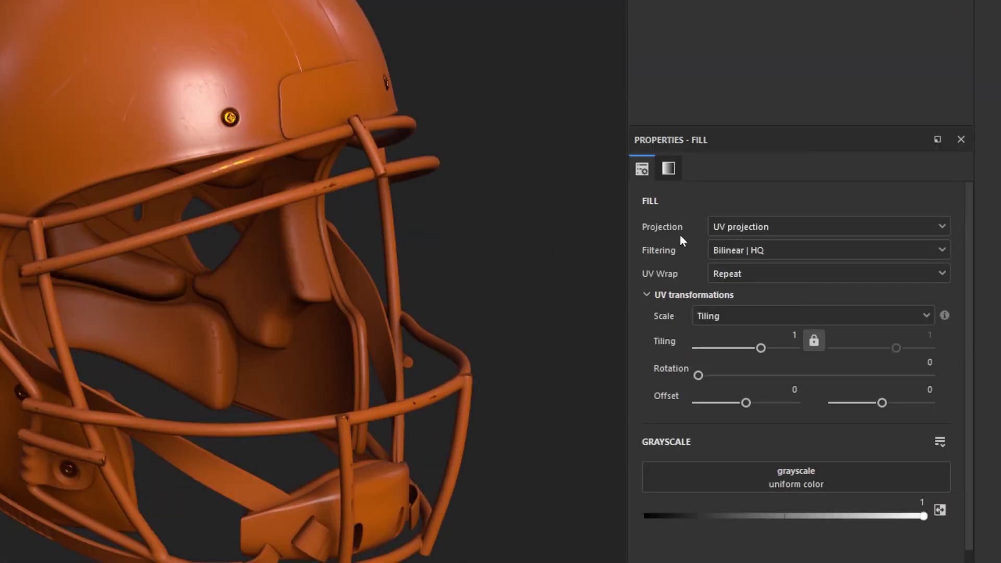
Set the mask fill to Tri-planar projection with the shape crop Projection Cropped to Shape.
click(738, 233)
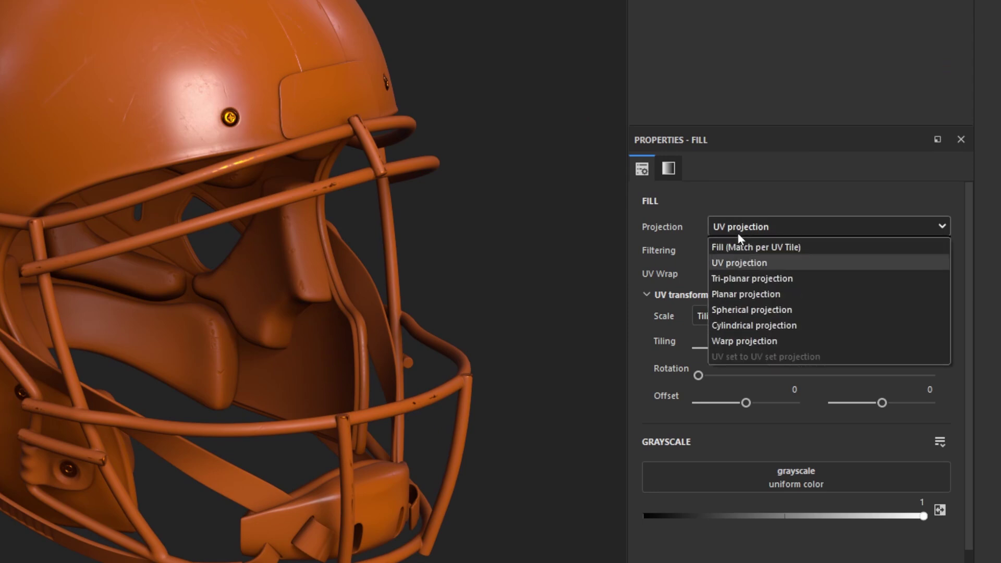
click(752, 279)
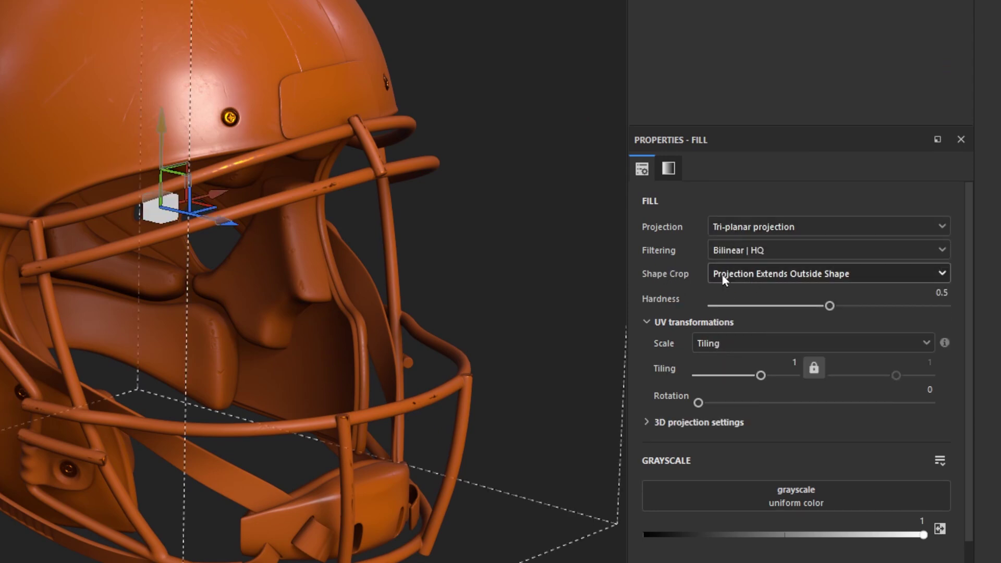
click(820, 277)
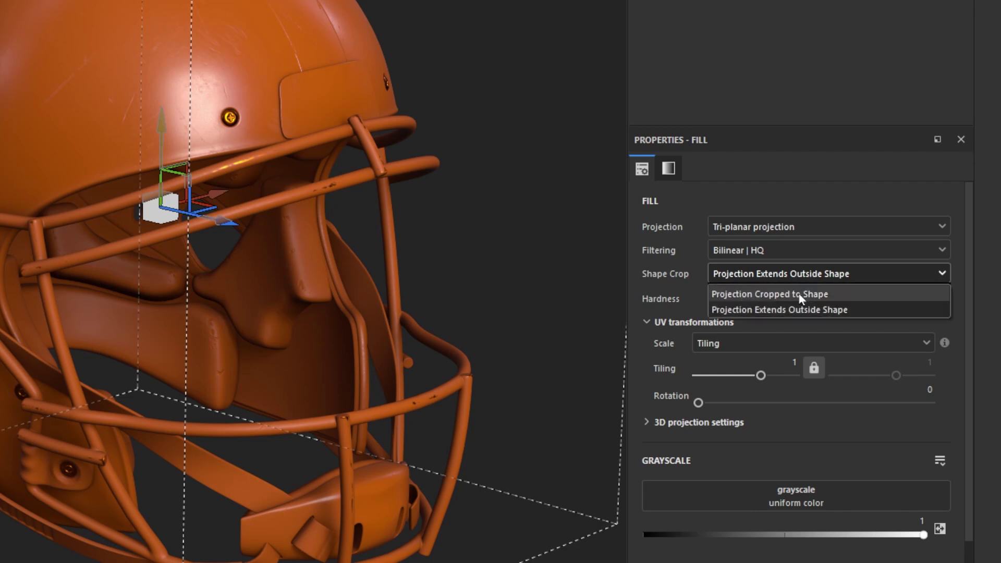
click(801, 296)
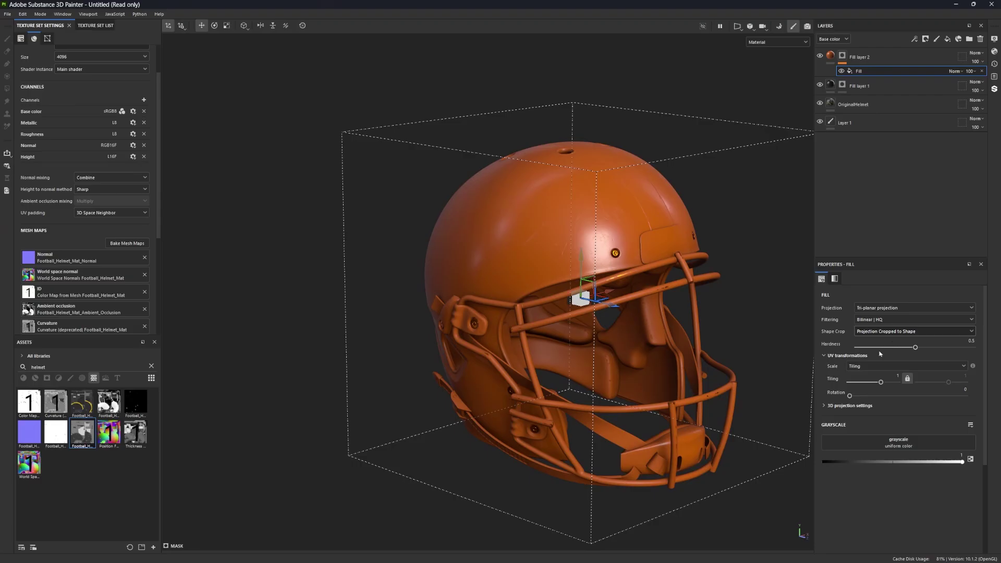
Scale and move the projection box so the orange forms a wide stripe running front to back over the helmet's center.
drag(704, 323, 555, 300)
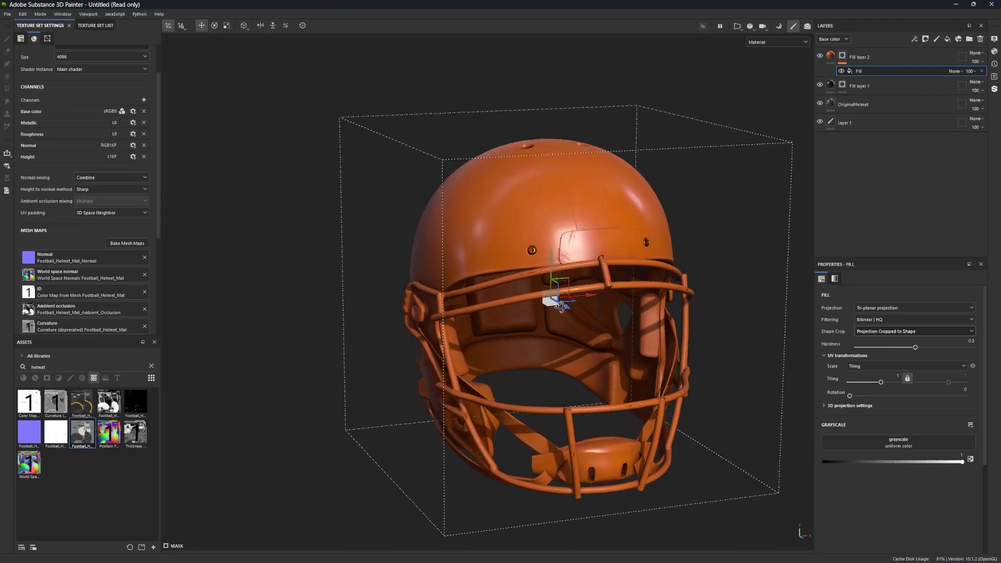
drag(433, 224, 412, 247)
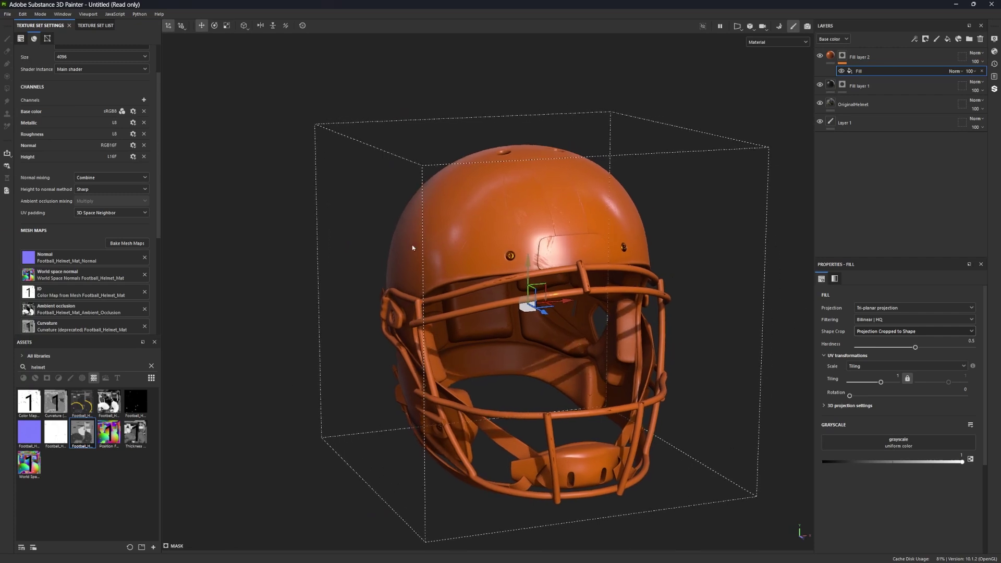
key(r)
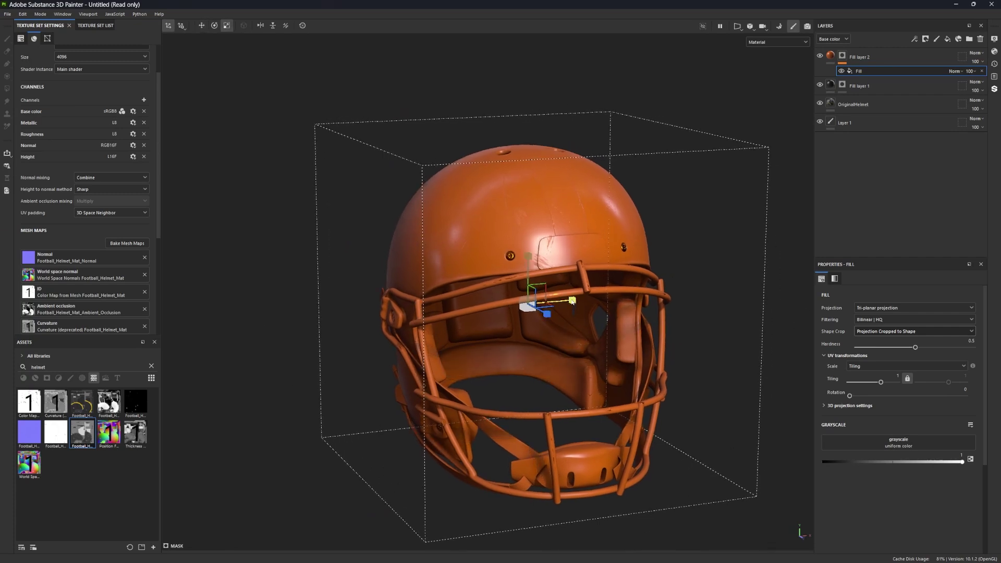
drag(572, 301, 538, 300)
drag(458, 284, 420, 328)
drag(573, 339, 581, 348)
key(w)
drag(564, 334, 554, 312)
key(r)
drag(583, 272, 592, 285)
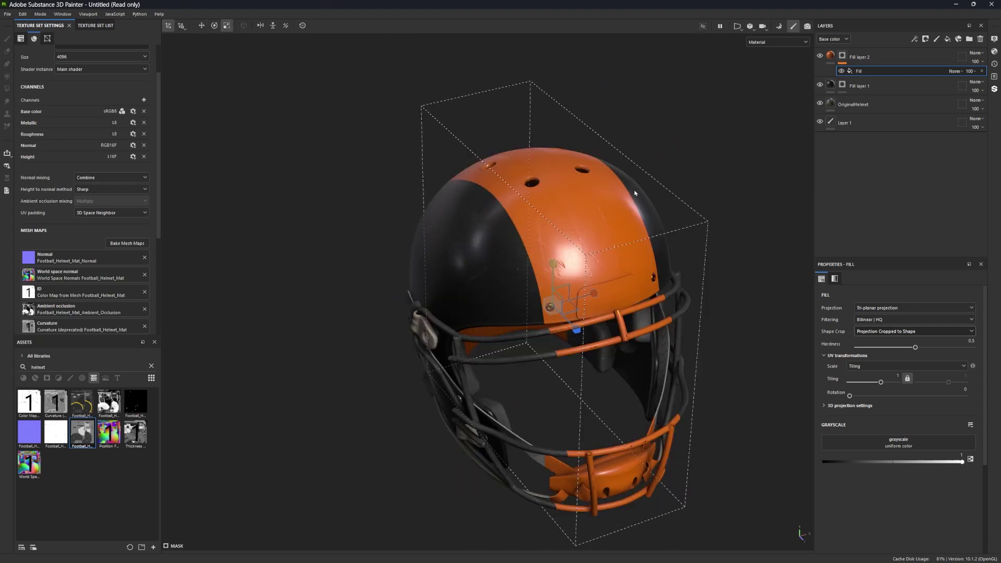
Rename the mask's fill effect as OrangeStrip1.
double_click(859, 71)
text(OrangeStrip)
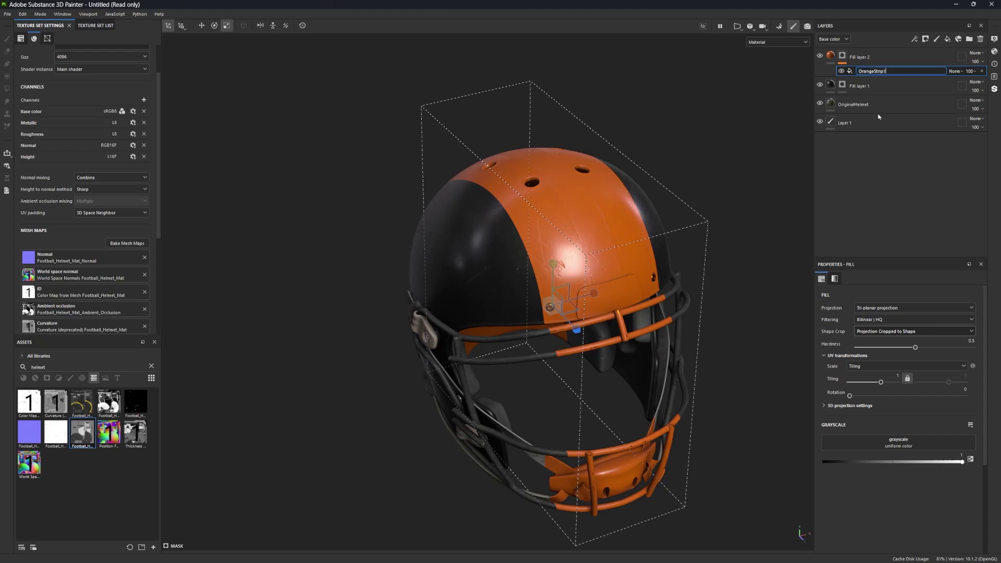
key(Return)
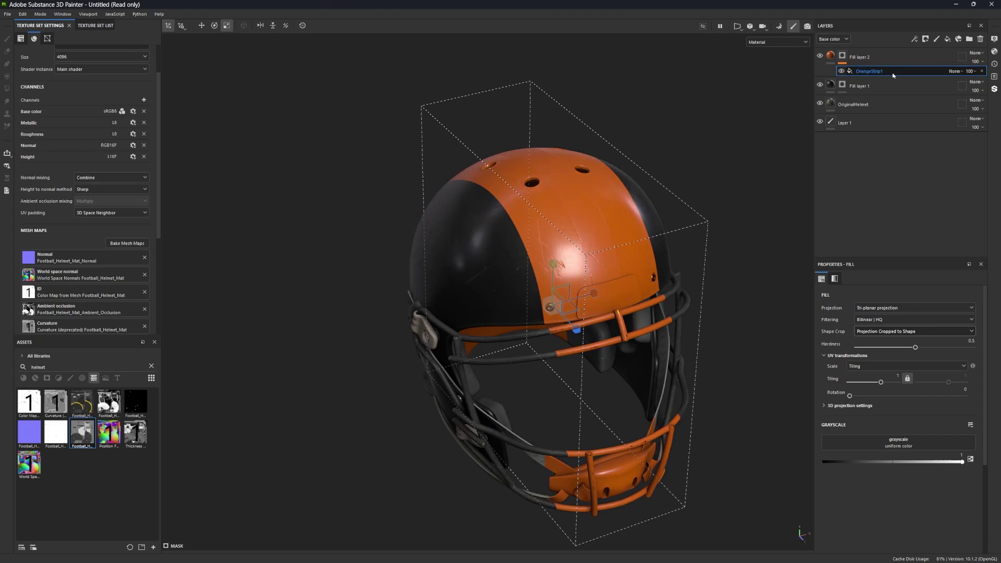
Duplicate the OrangeStrip1 fill effect and name the copy BlackStripe.
key(ctrl+d)
double_click(886, 73)
text(Blkac)
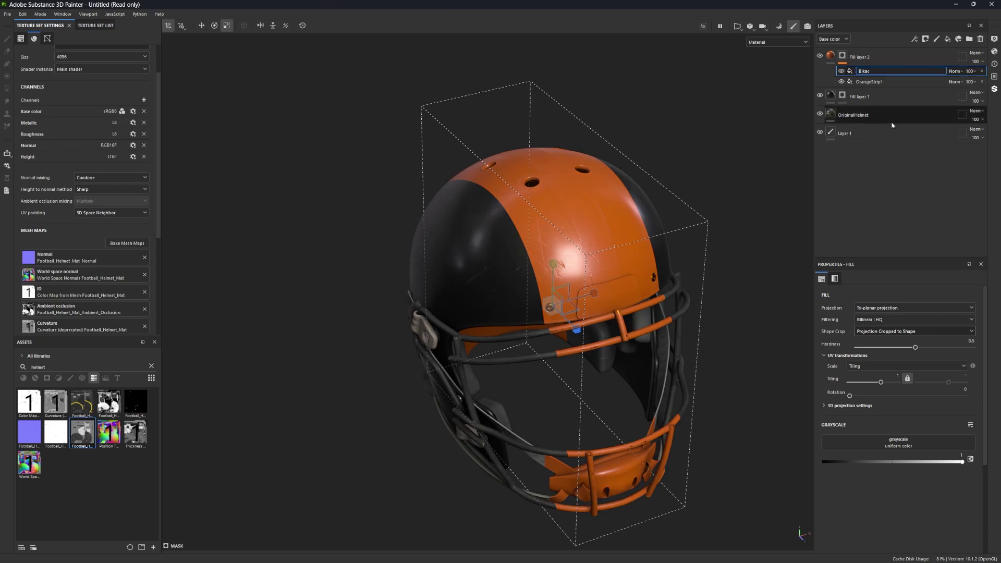
key(BackSpace)
key(BackSpace)
key(BackSpace)
text(ackStripe)
key(Return)
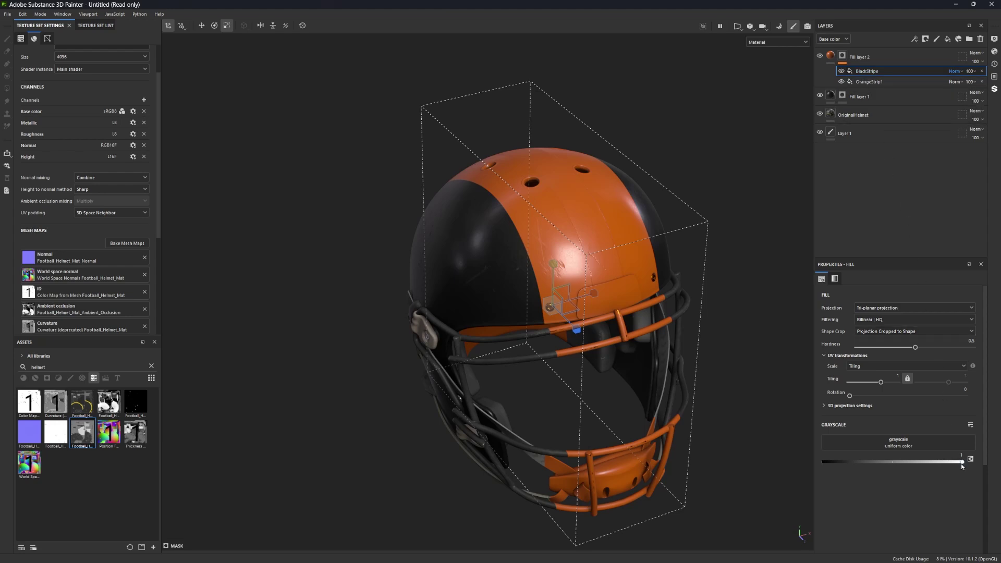
Cut a black center stripe into the orange by setting BlackStripe to grayscale 0 and Multiply blending and narrowing its projection box.
drag(962, 463, 823, 462)
click(955, 72)
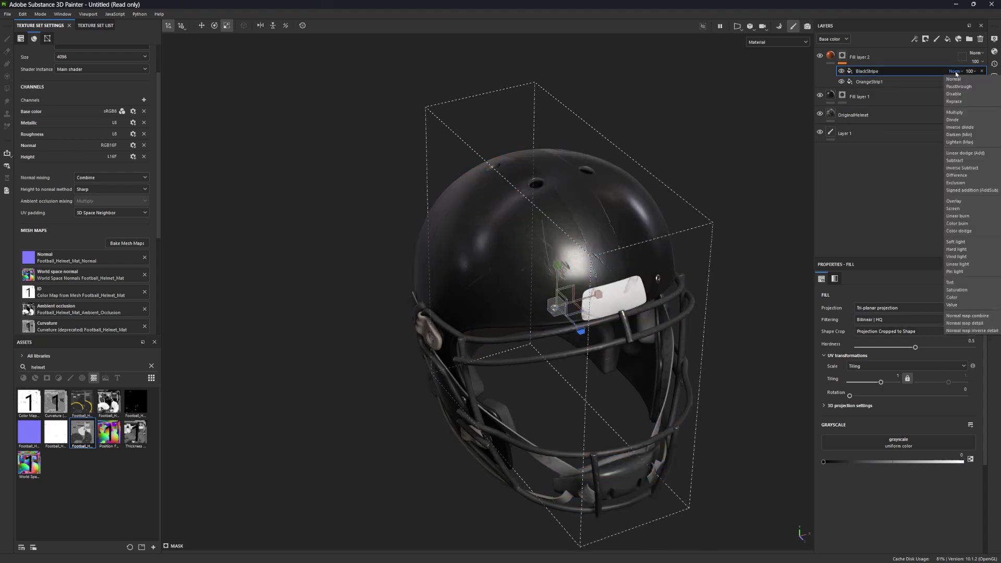
click(955, 113)
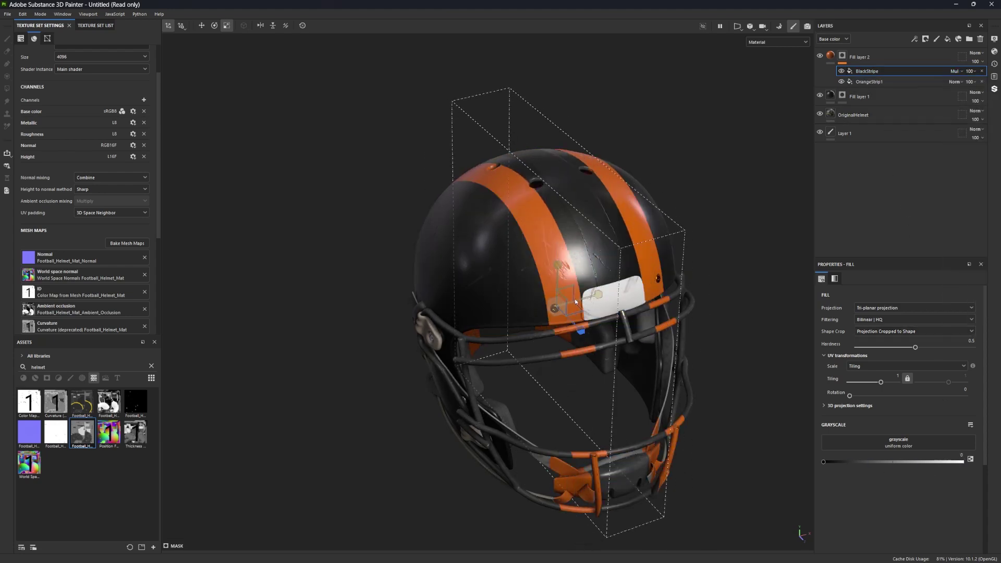
mouse_move(581, 300)
mouse_down()
mouse_move(458, 328)
mouse_move(566, 298)
mouse_up()
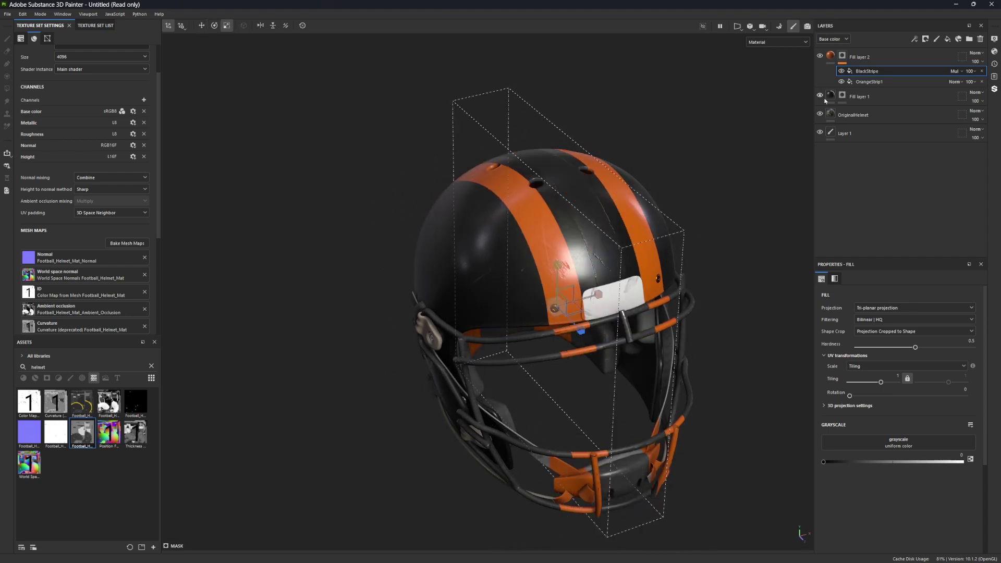
Duplicate the OrangeStrip1 fill effect, place the copy above BlackStripe and rename it OrangeStrip2.
click(866, 82)
key(ctrl+d)
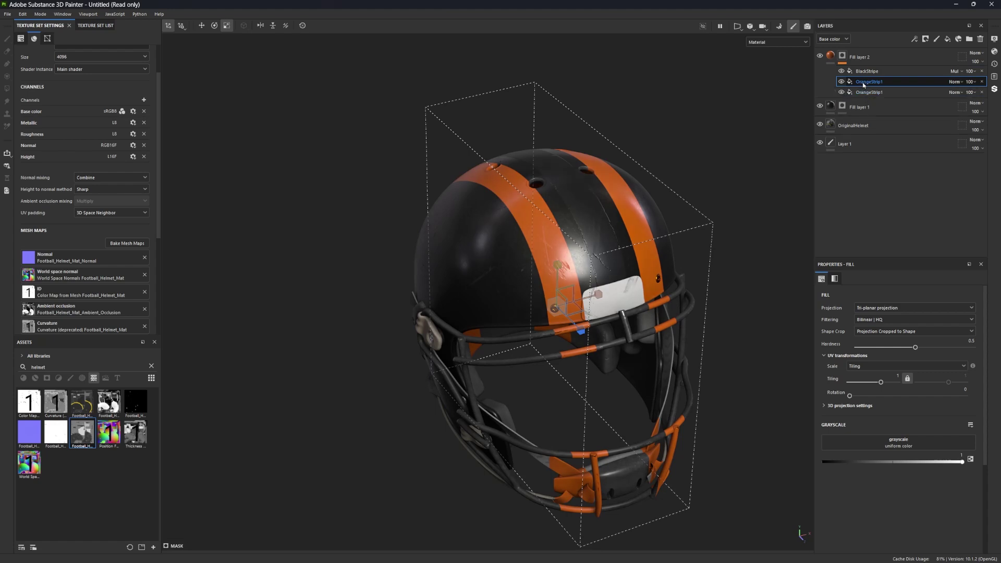
drag(863, 84, 863, 71)
double_click(890, 71)
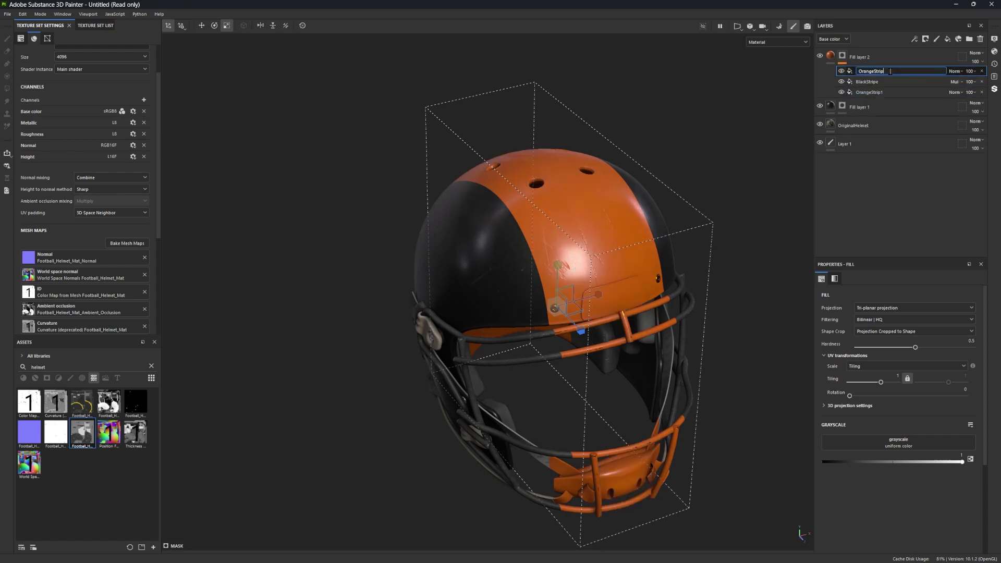
text(2)
key(Return)
Set OrangeStrip2 to Screen blending and narrow its projection box to form an orange center stripe inside the black one.
click(954, 71)
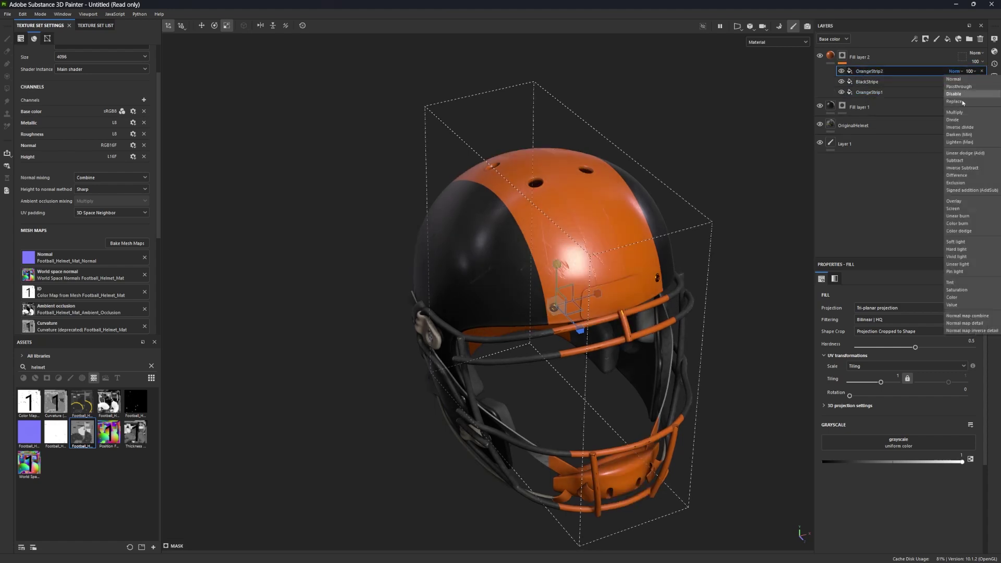
click(953, 208)
drag(597, 293, 370, 235)
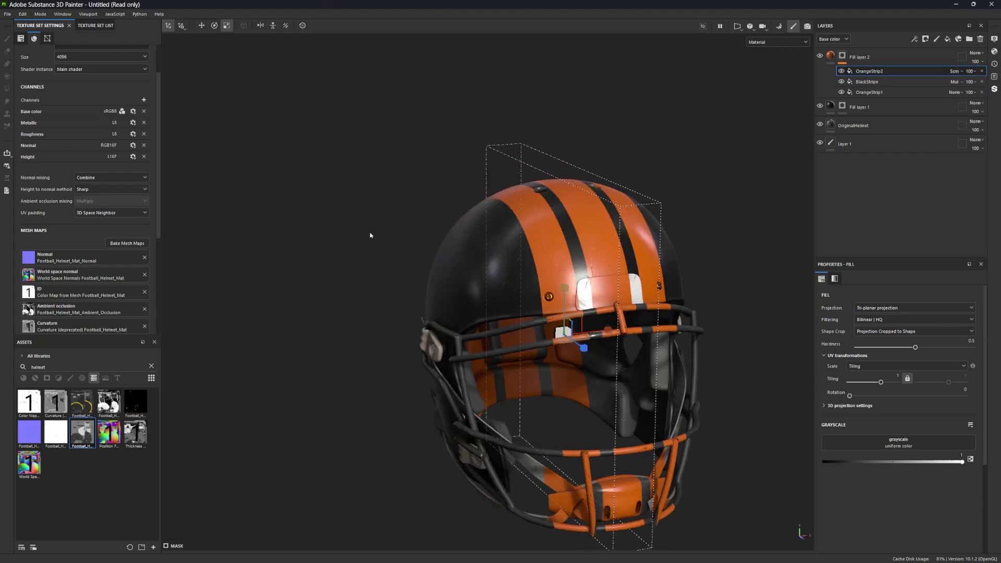
drag(534, 273, 483, 260)
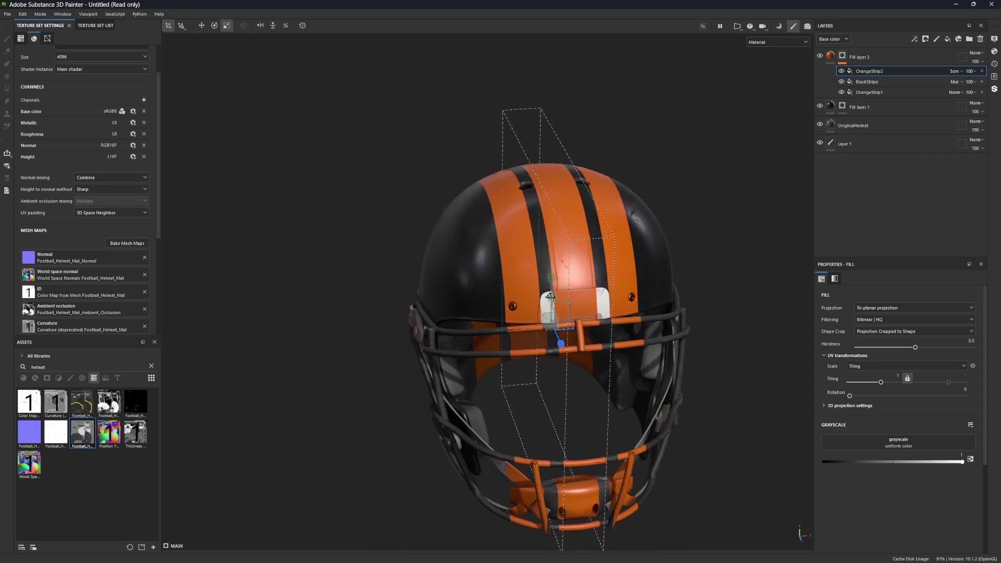
Resize and shift the OrangeStrip1 and BlackStripe projection boxes to balance the outer orange bands and thin black stripes.
click(861, 92)
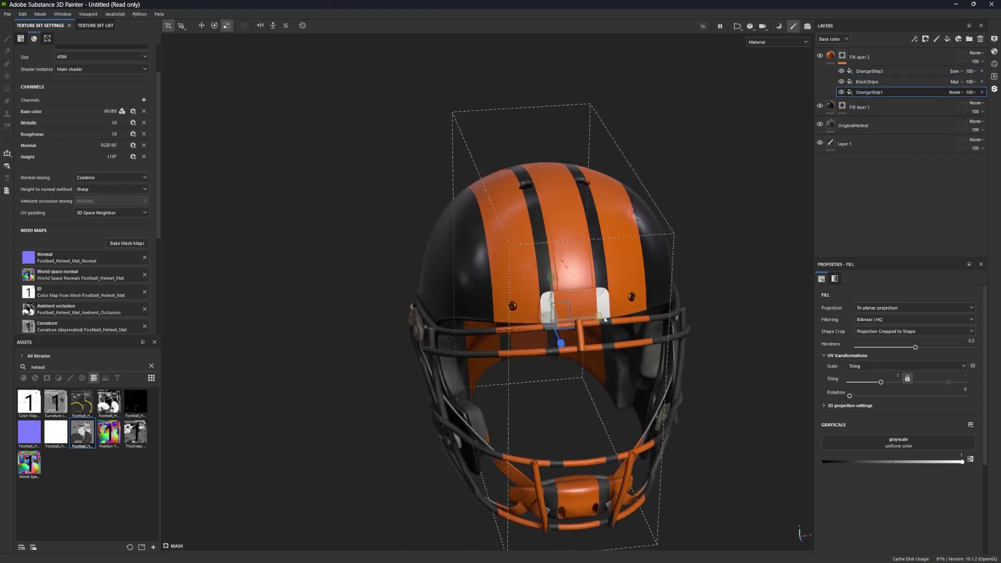
click(867, 82)
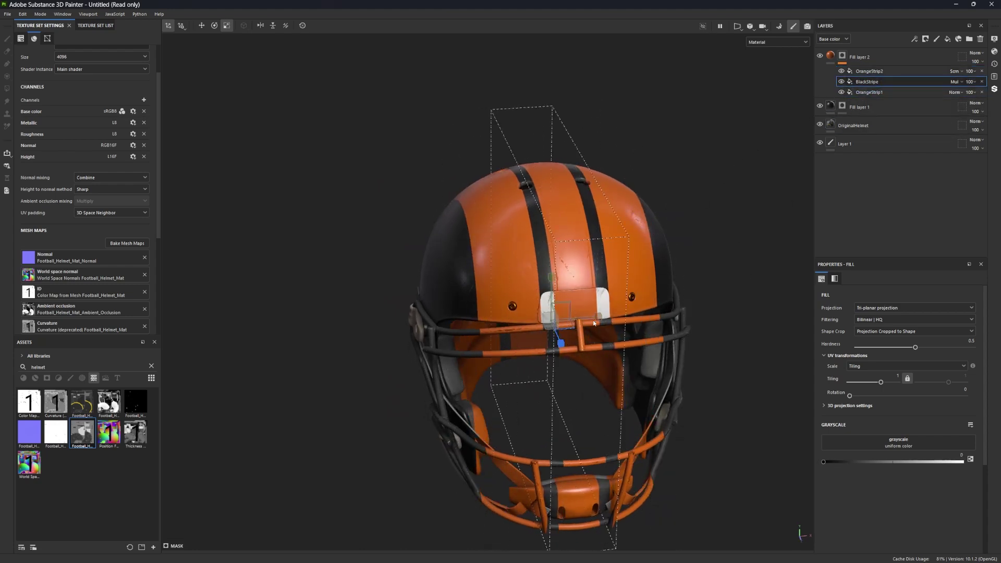
key(w)
drag(594, 323, 579, 318)
key(r)
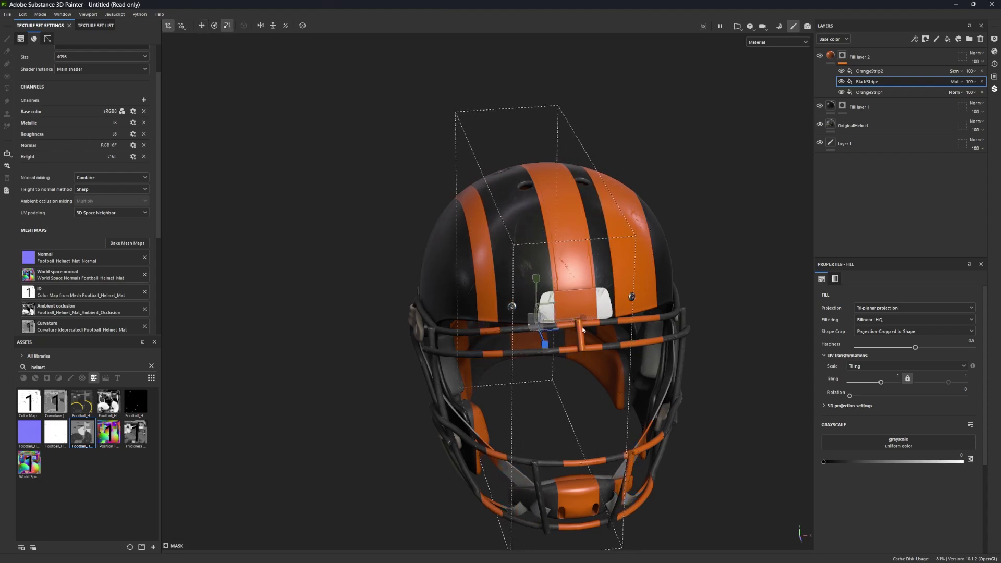
drag(589, 376, 429, 103)
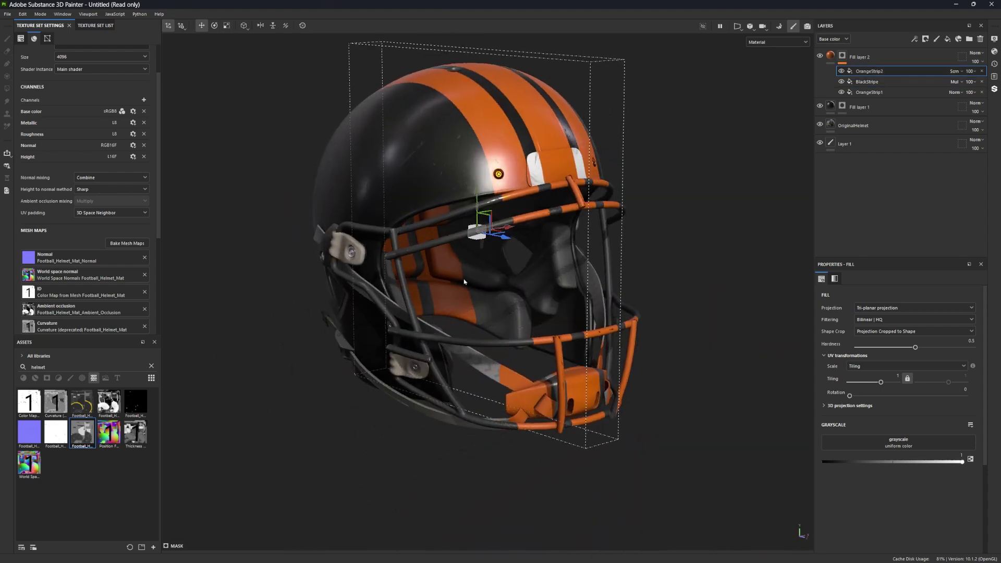
drag(464, 281, 501, 334)
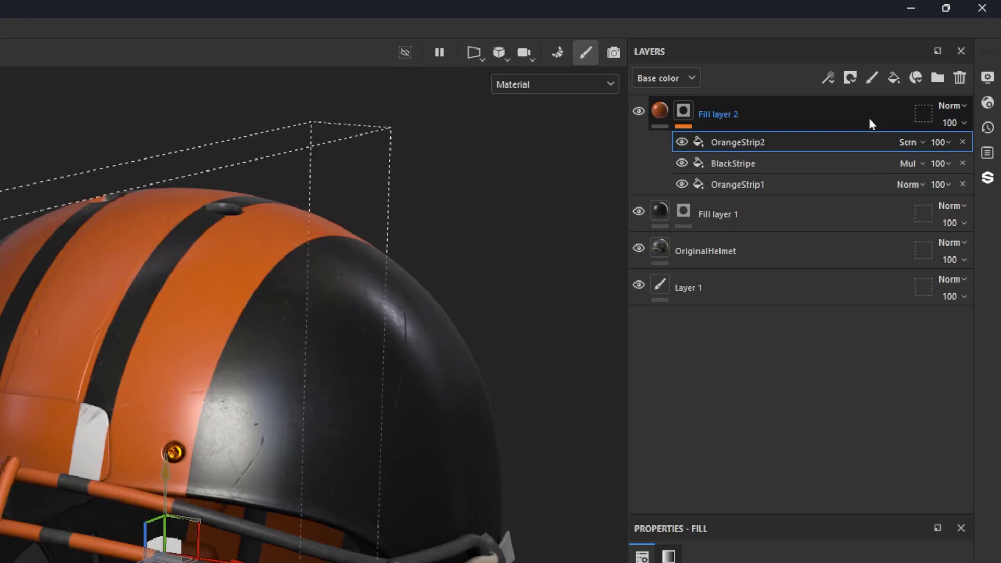
Add a paint effect above OrangeStrip2 in Fill layer 2's mask and display only the mask on the helmet.
click(828, 78)
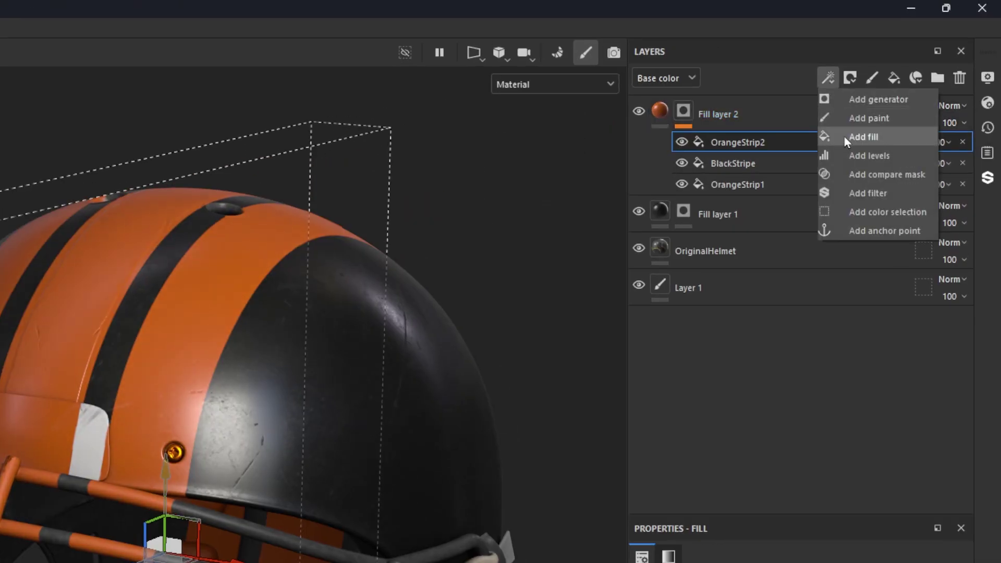
click(864, 120)
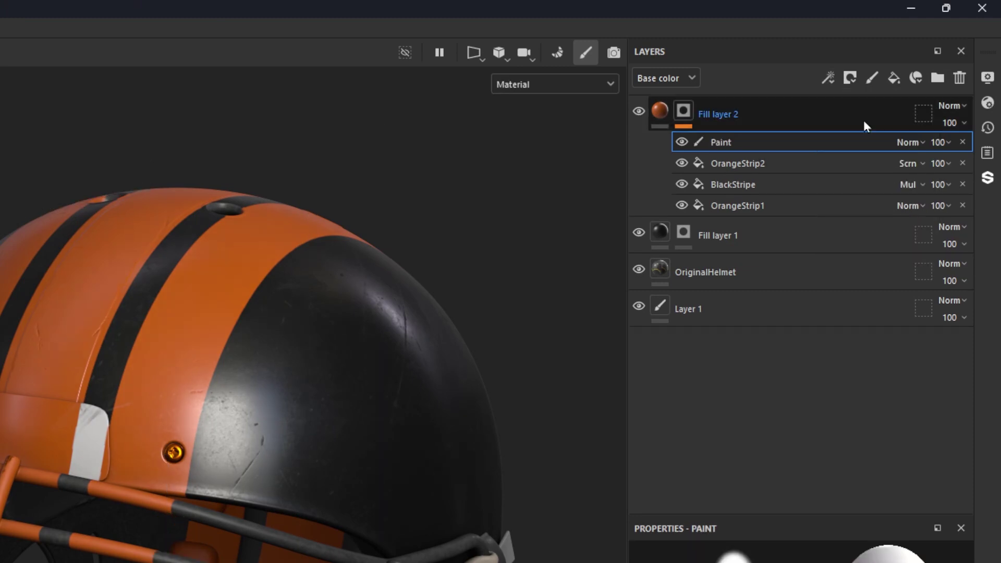
mouse_move(463, 326)
mouse_down()
mouse_move(465, 336)
mouse_move(490, 328)
mouse_move(429, 344)
mouse_up()
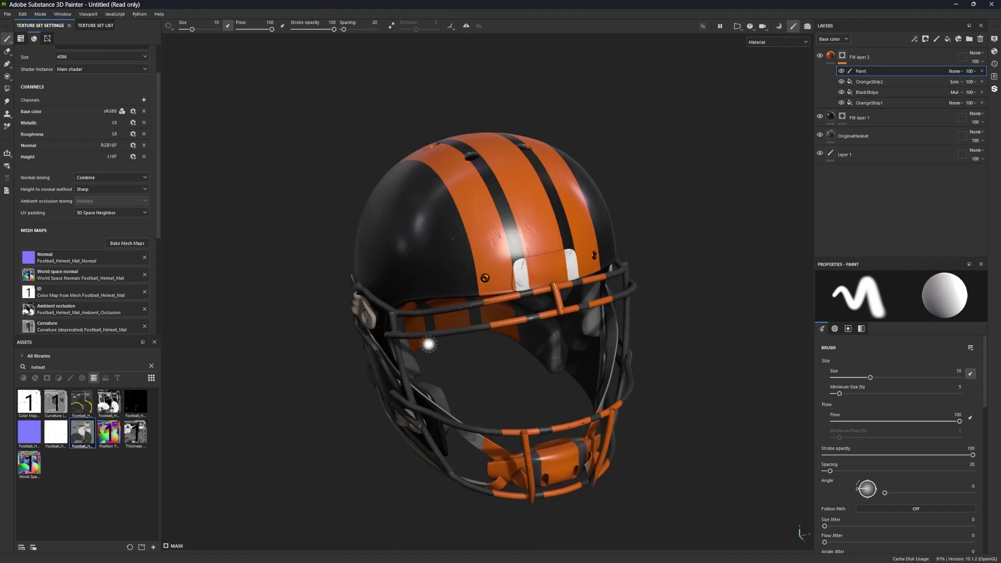
alt+click(844, 59)
drag(559, 211, 598, 233)
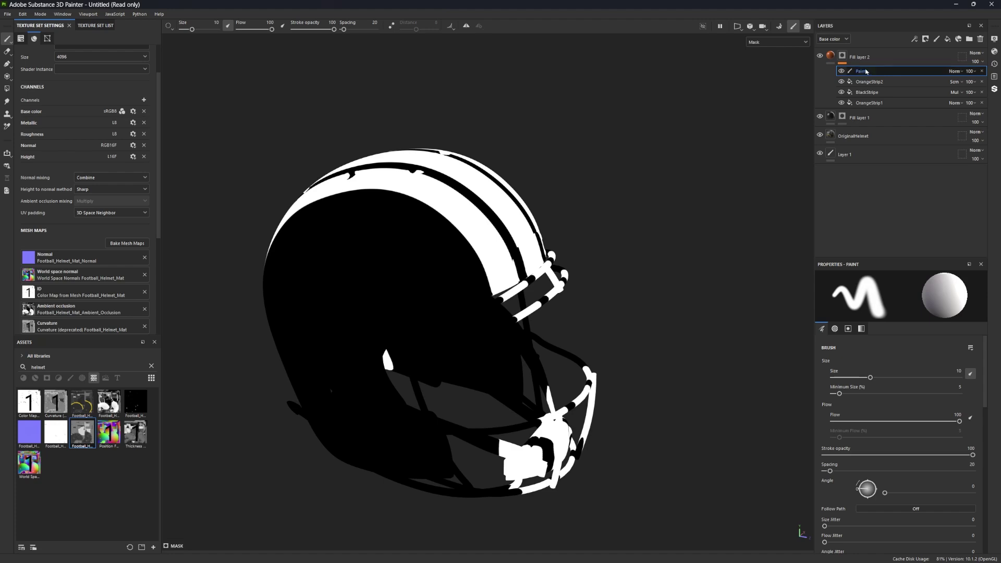
Fill the entire helmet mesh with black in the paint effect using Polygon Fill.
click(8, 89)
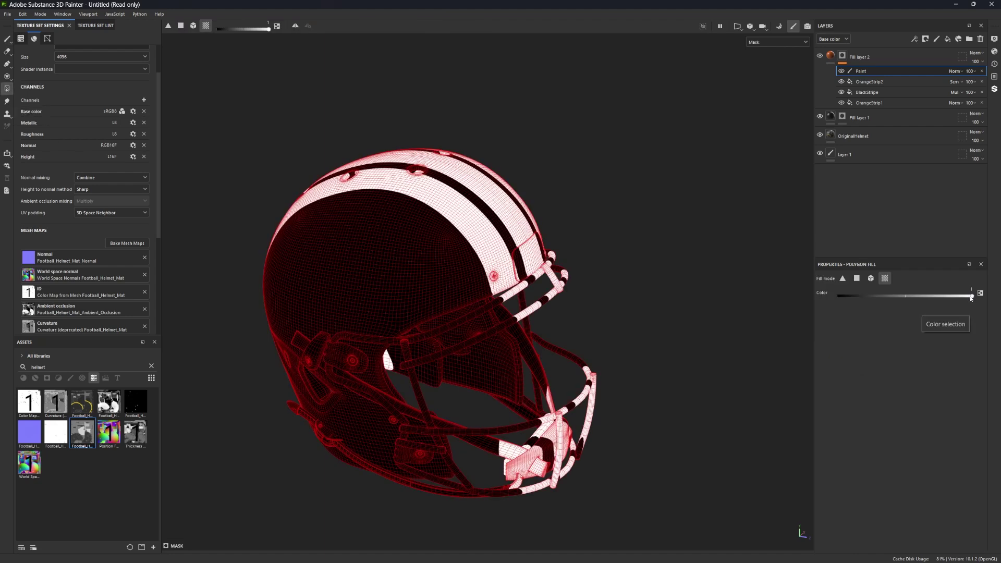
drag(971, 297, 834, 298)
drag(184, 63, 507, 453)
Set the Polygon Fill color to 1 and fill only the helmet's outer shell with white.
click(860, 297)
drag(971, 303, 997, 305)
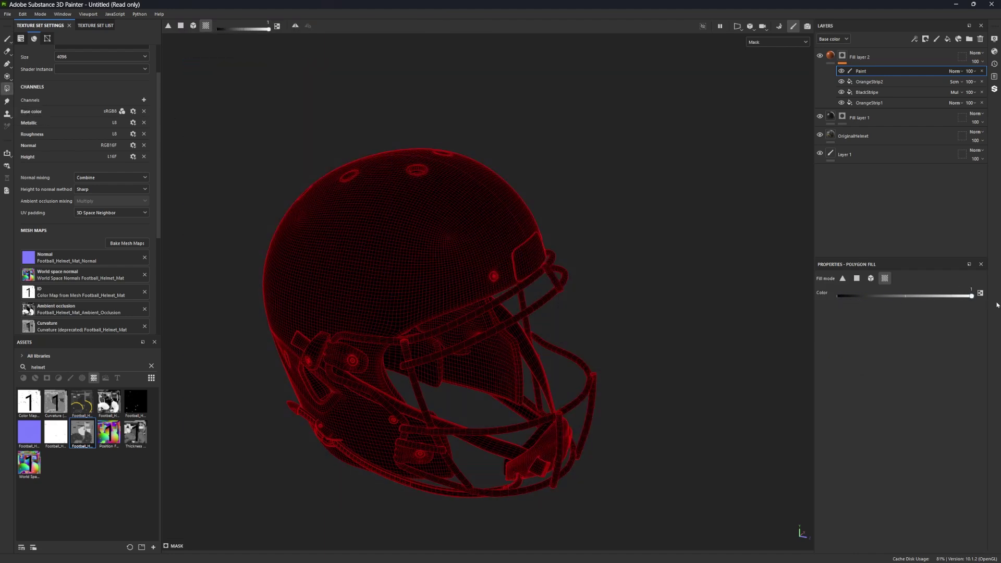
alt+drag(554, 231, 524, 232)
click(433, 226)
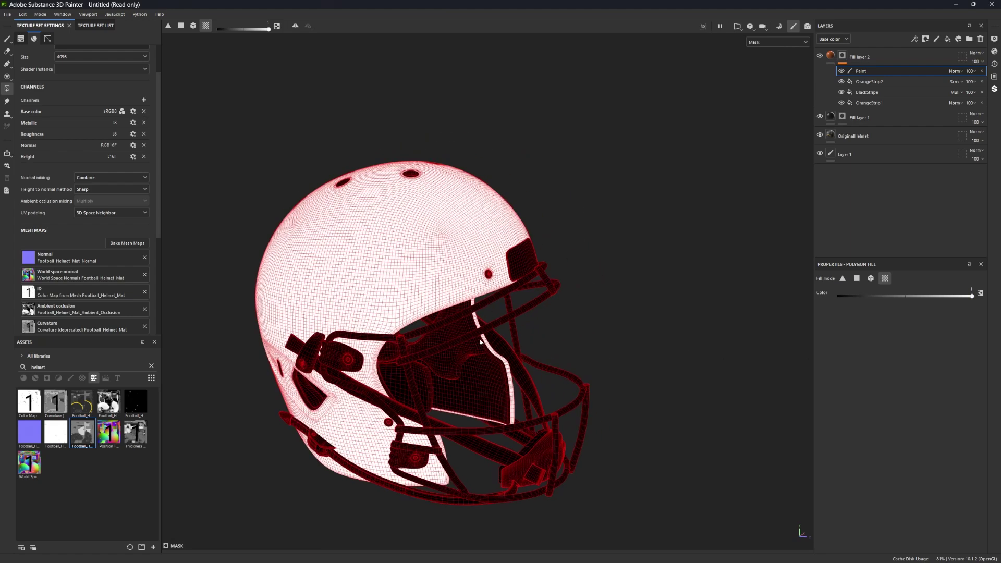
Set the paint effect's blending to Multiply to limit the stripes to the shell, and return to the material view.
click(953, 72)
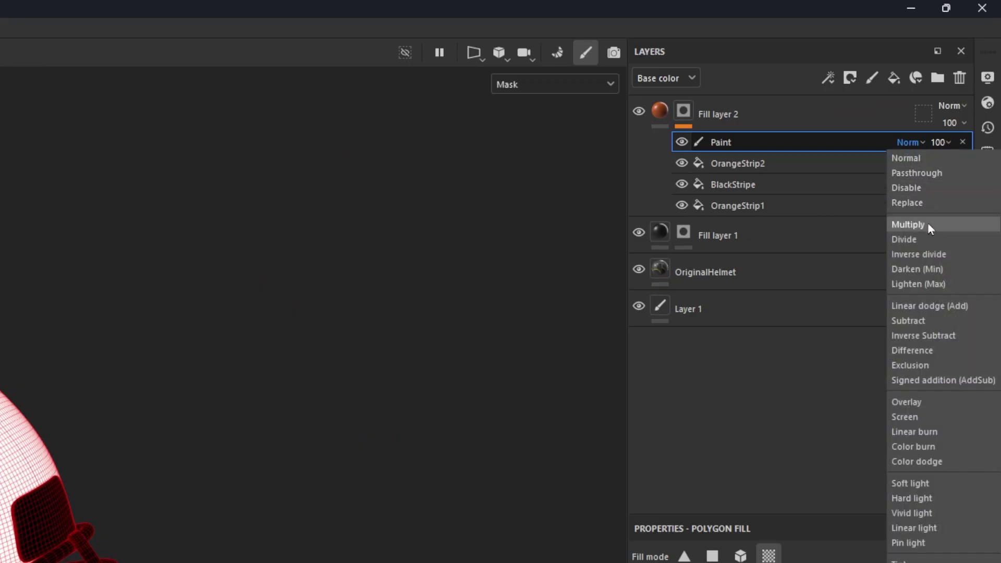
click(927, 224)
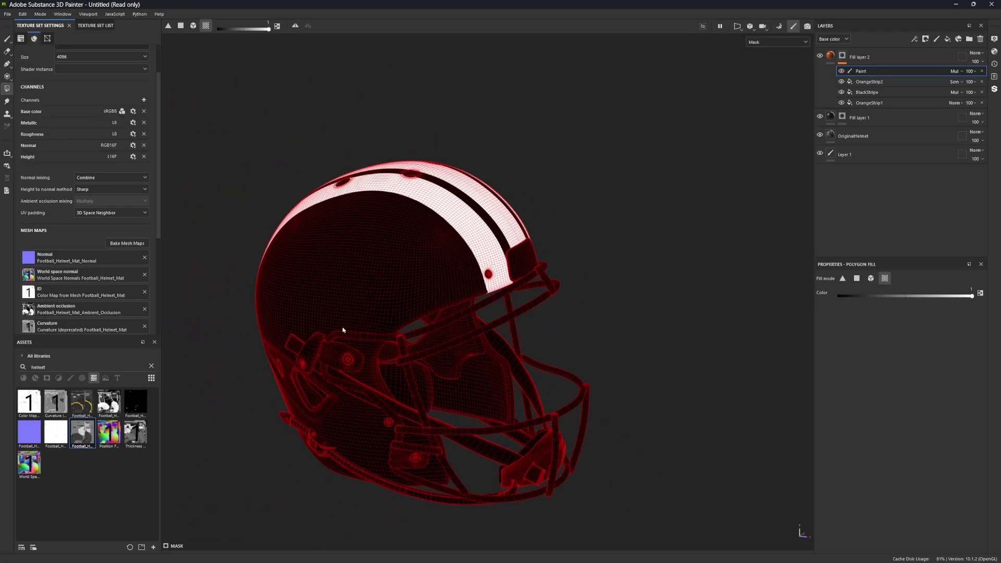
drag(343, 329, 434, 403)
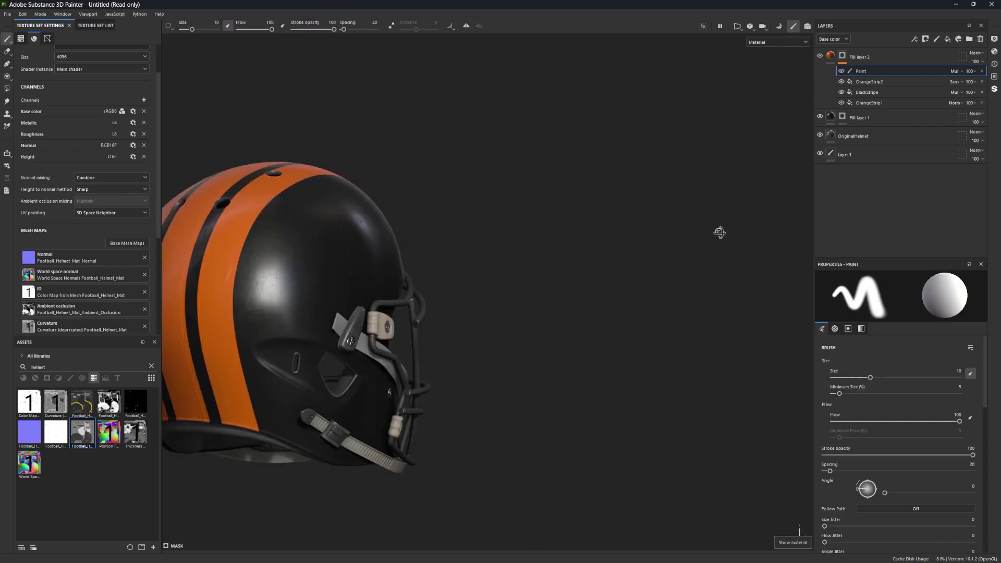
mouse_move(720, 230)
mouse_down()
mouse_move(284, 291)
mouse_move(493, 302)
mouse_move(672, 233)
mouse_move(417, 245)
mouse_up()
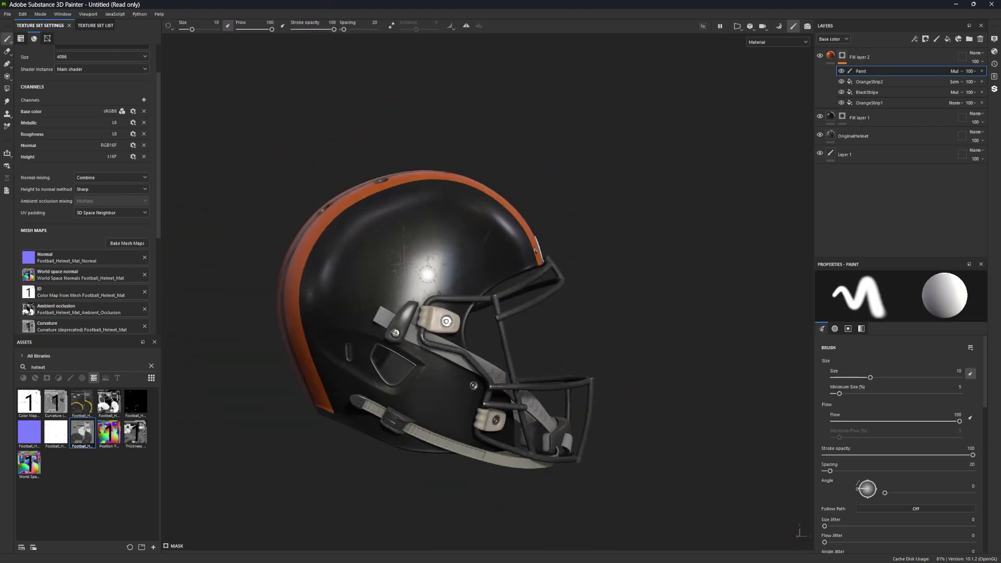
Add a fill effect above OrangeStrip2 in the mask and assign the PCrate_Stencil image as its grayscale.
click(881, 83)
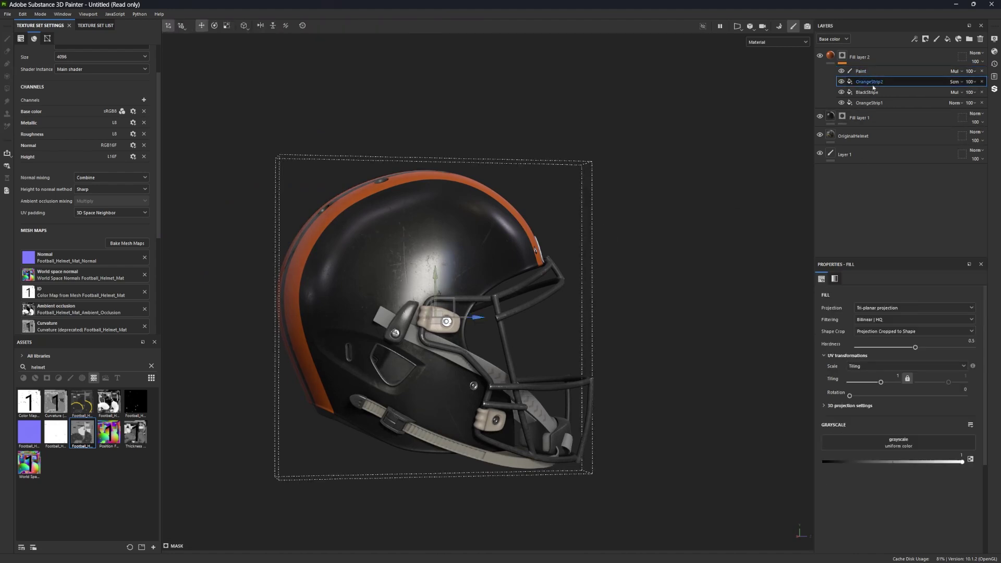
click(915, 40)
click(933, 61)
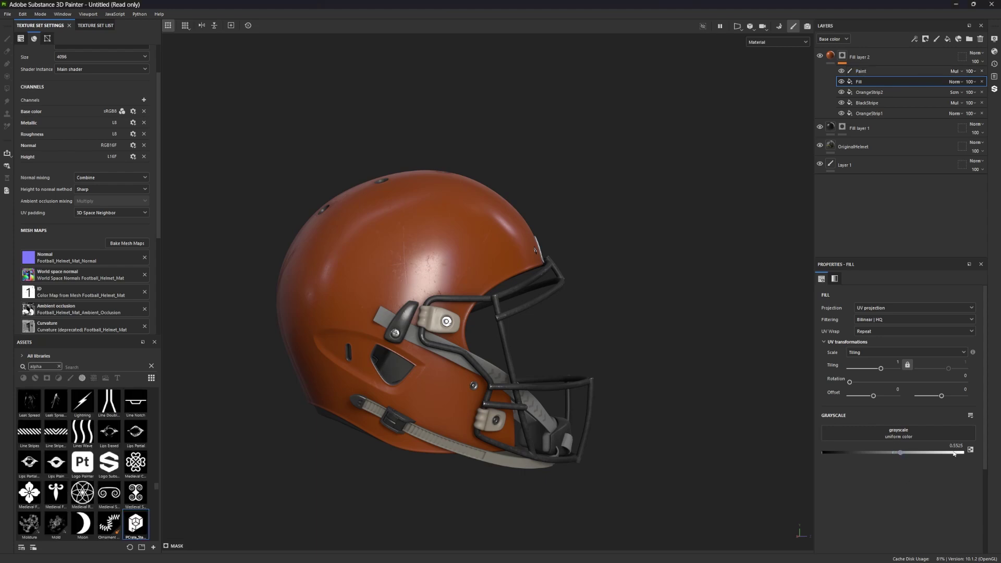
drag(904, 458, 964, 460)
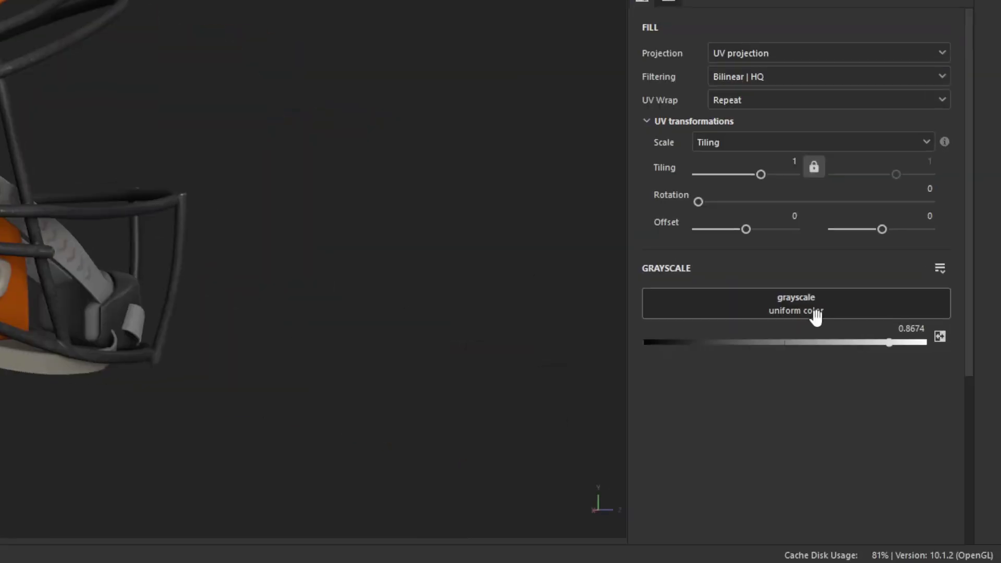
click(910, 439)
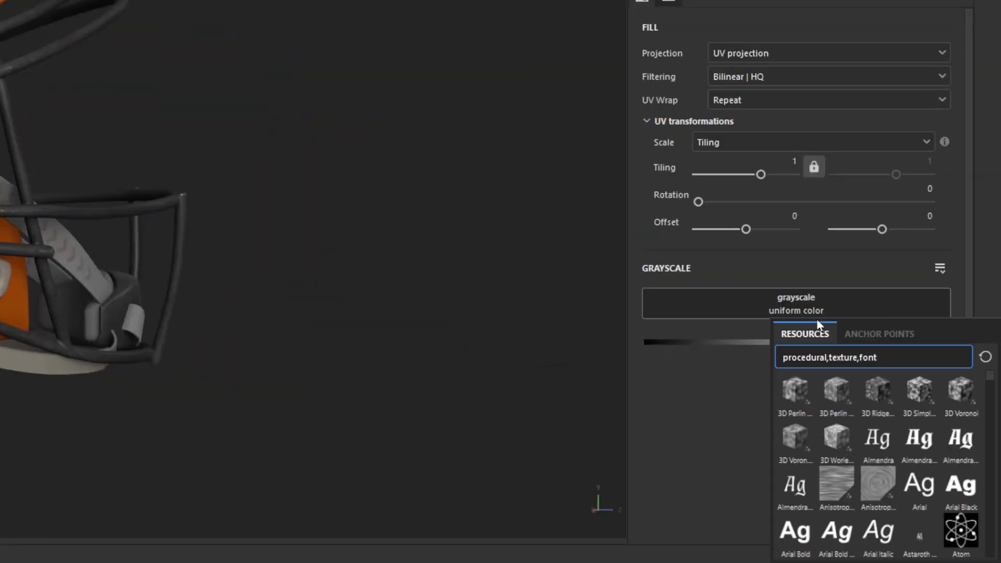
key(ctrl+a)
text(pcrate)
click(802, 403)
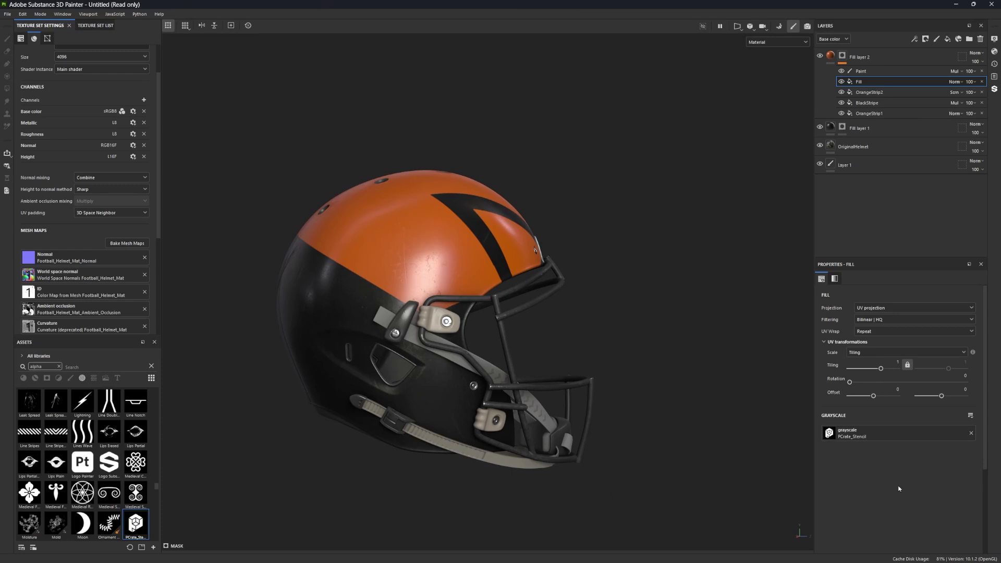
drag(652, 318, 514, 350)
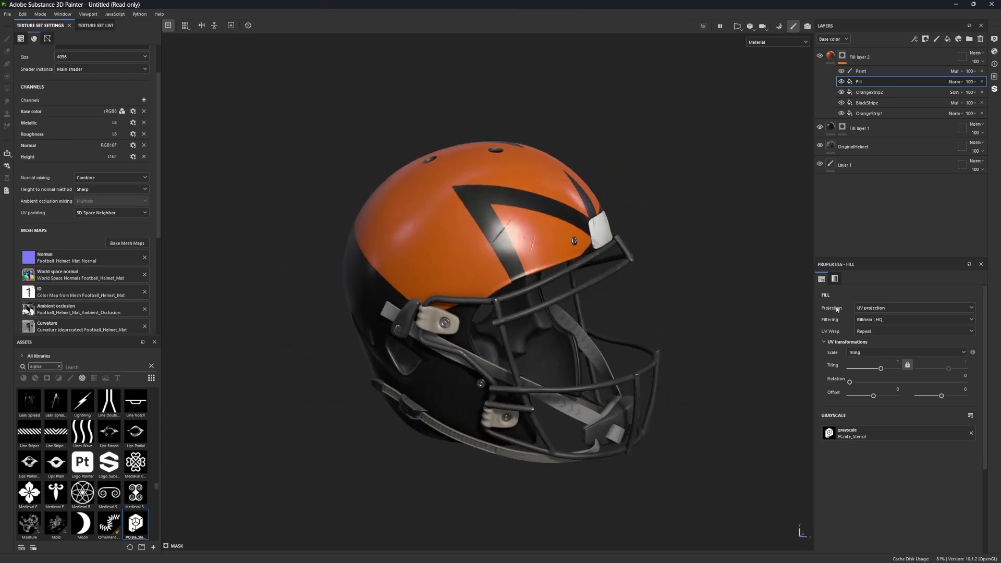
Switch the stencil fill to Planar projection and scale, move and rotate its box to place the logo on the helmet's side.
click(868, 308)
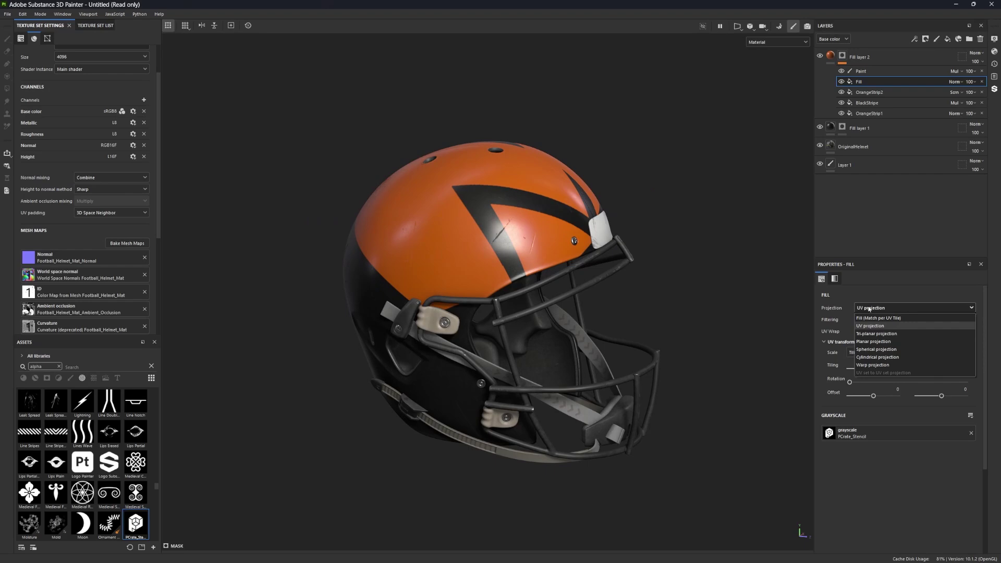
click(873, 341)
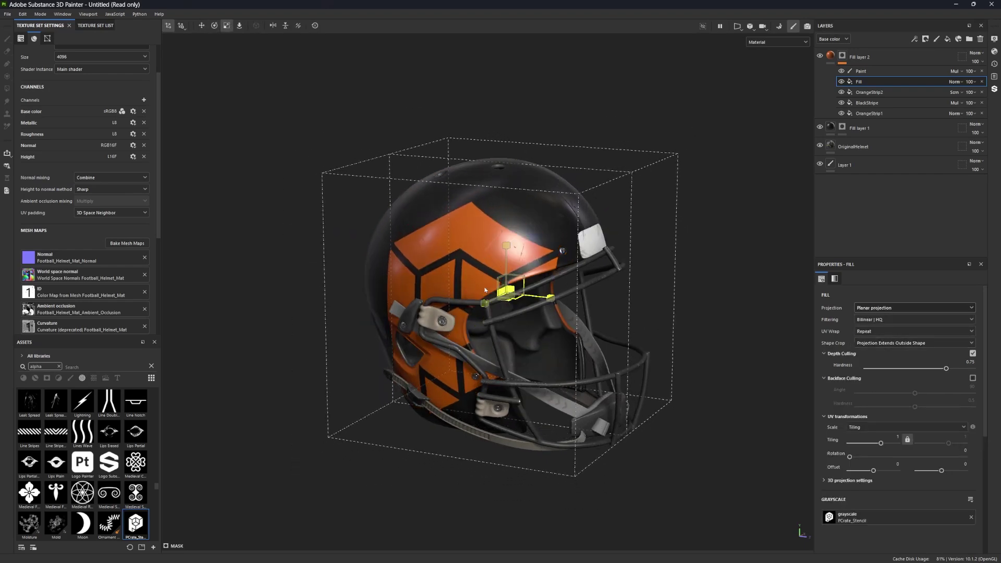
drag(484, 290, 464, 292)
drag(464, 292, 372, 313)
drag(509, 297, 469, 305)
drag(527, 271, 652, 220)
key(e)
key(r)
key(w)
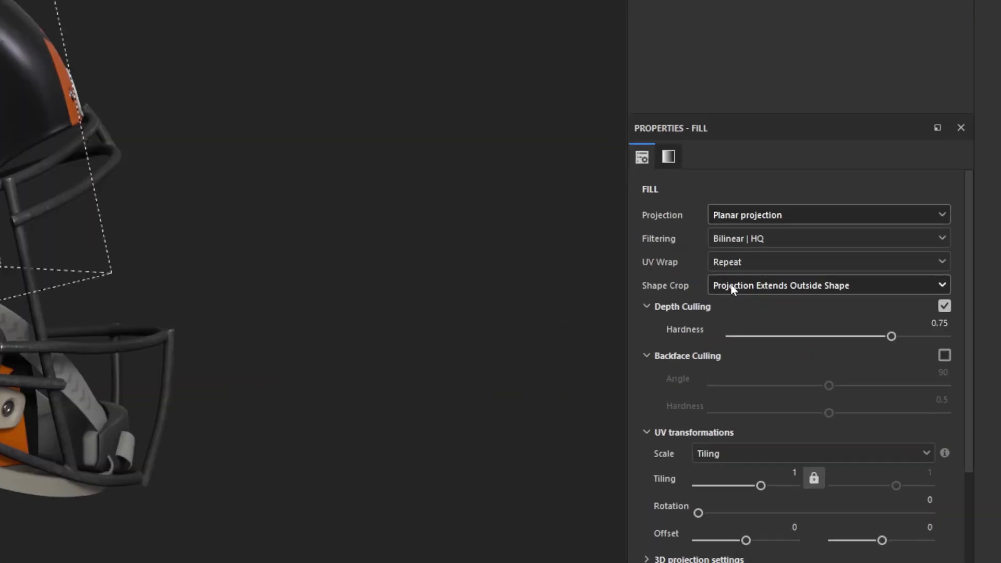
Set the stencil fill's shape crop to Projection Cropped to Shape for a single, non-repeating logo.
click(764, 292)
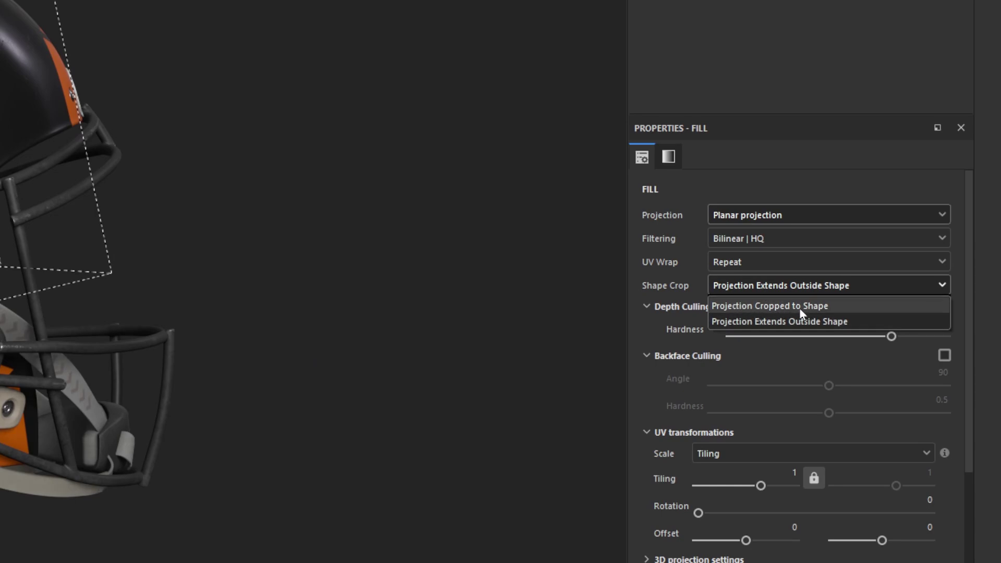
click(800, 308)
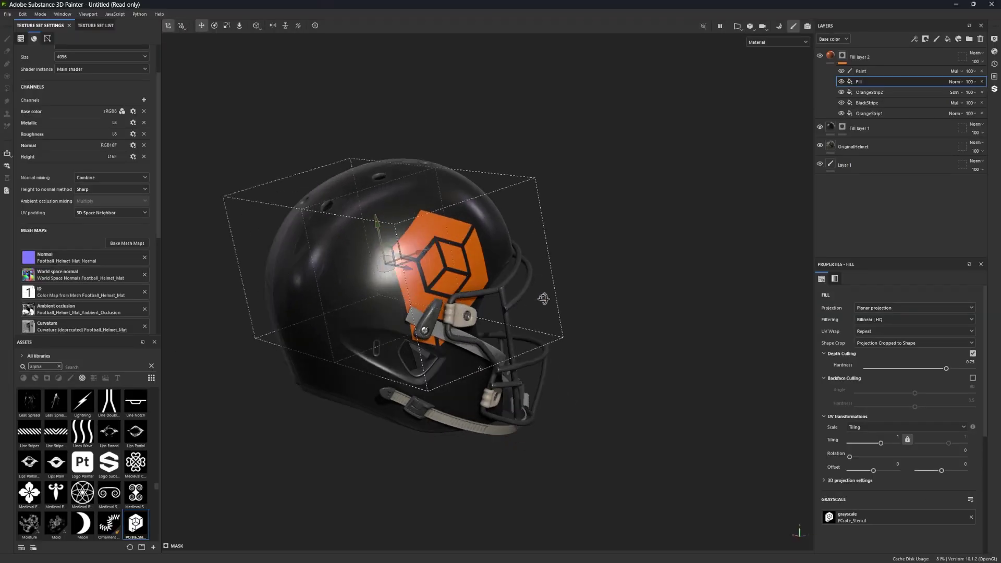
alt+drag(543, 298, 365, 307)
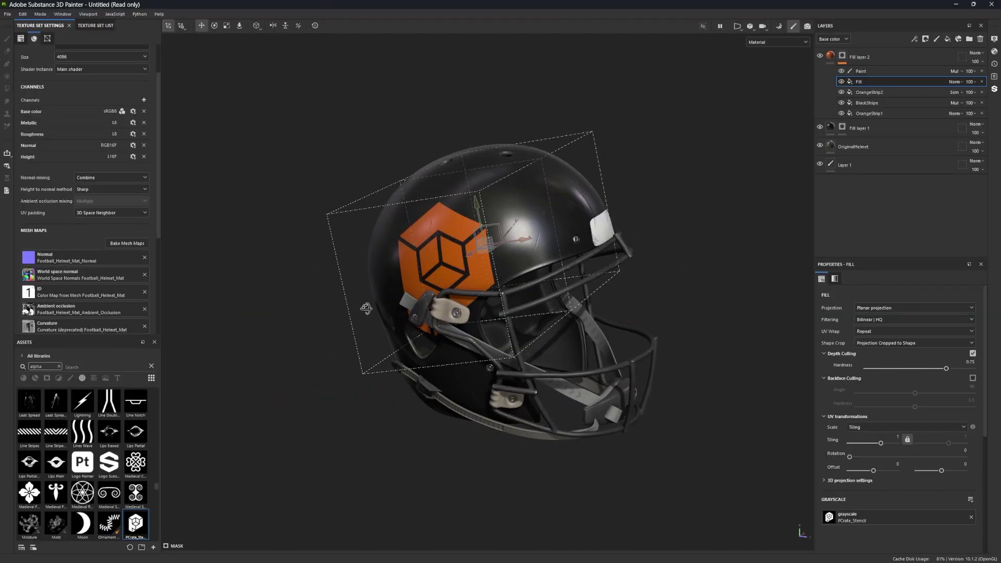
Set the stencil fill's blending mode to Screen to combine the logo with the stripes.
click(954, 82)
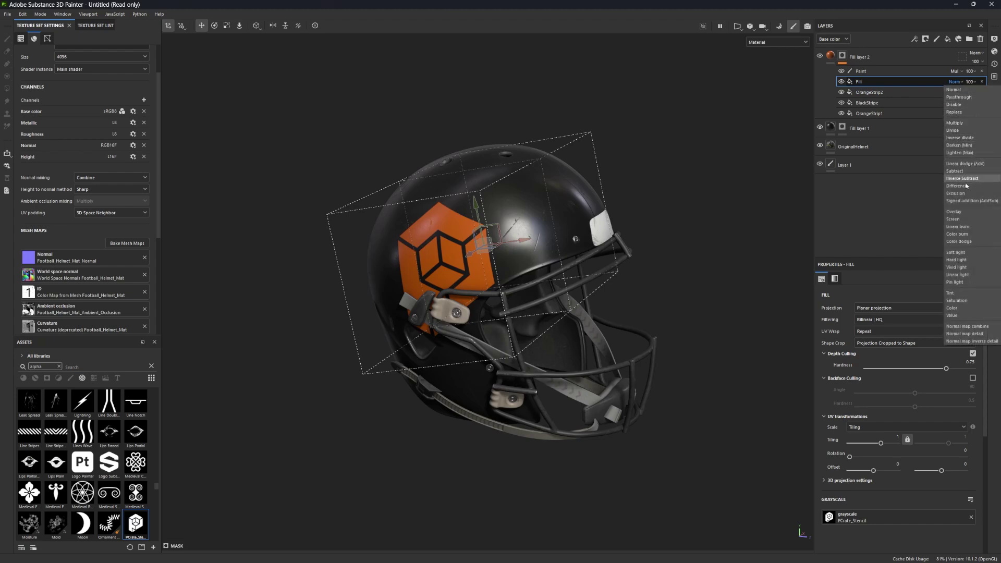
click(961, 219)
alt+drag(333, 282, 239, 274)
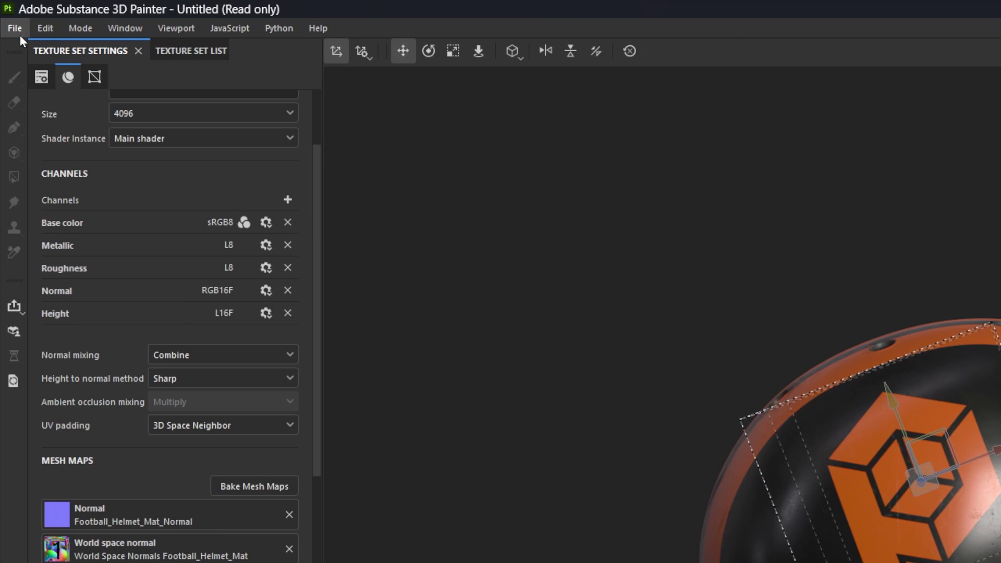
Send the customized helmet from Substance 3D Painter to After Effects.
click(9, 15)
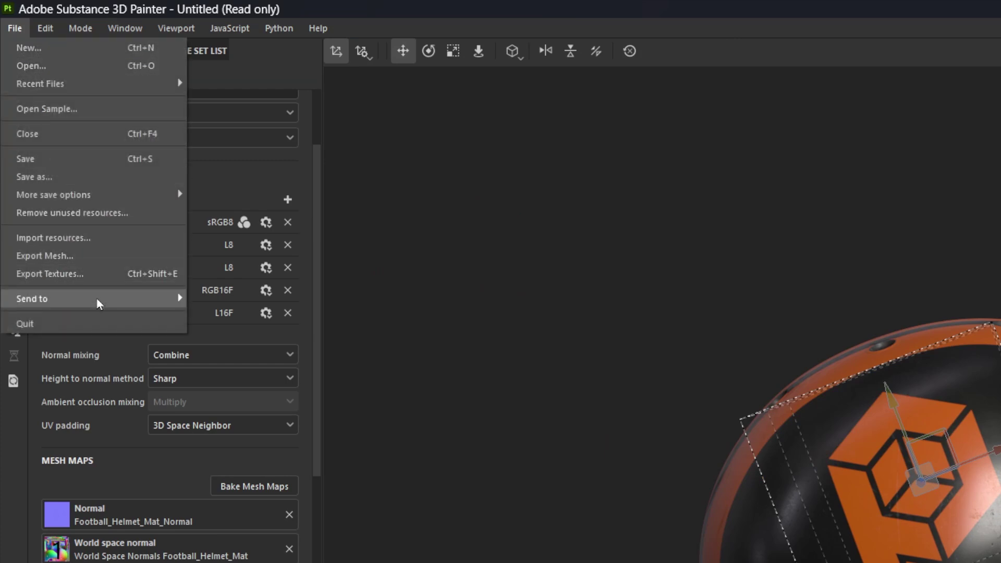
mouse_move(96, 298)
mouse_move(267, 326)
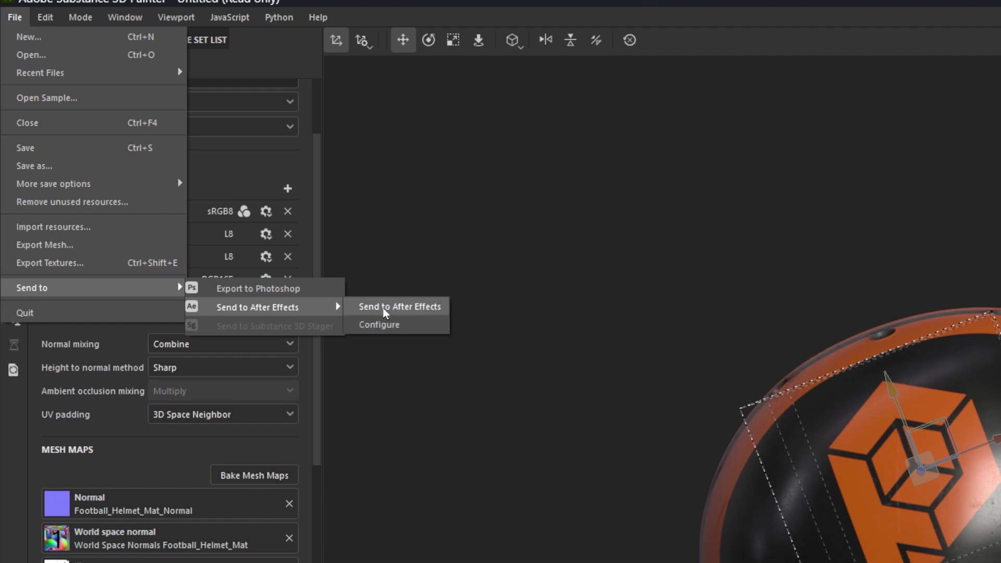
click(385, 309)
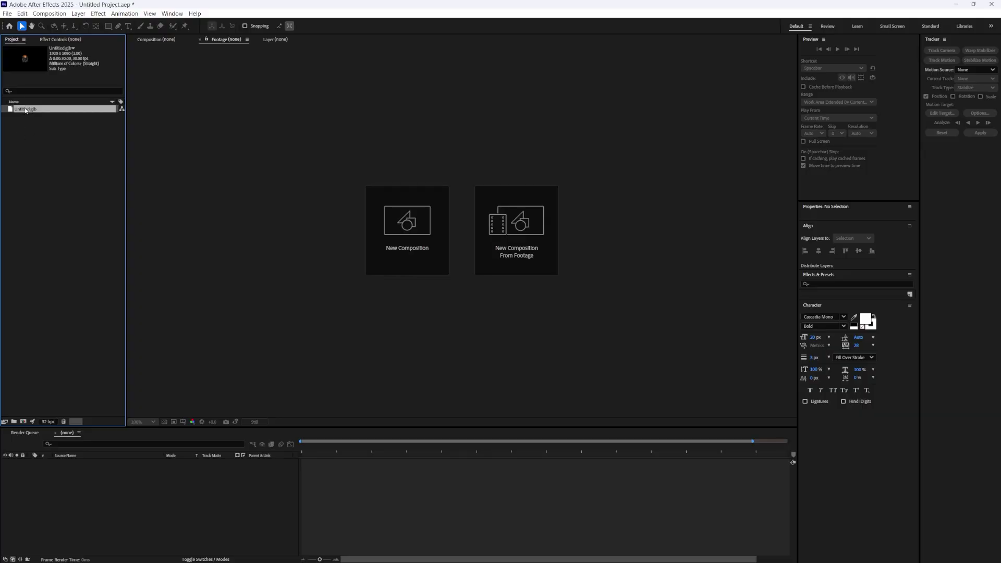
Create a new composition from the imported Untitled.glb helmet model.
drag(25, 110, 397, 256)
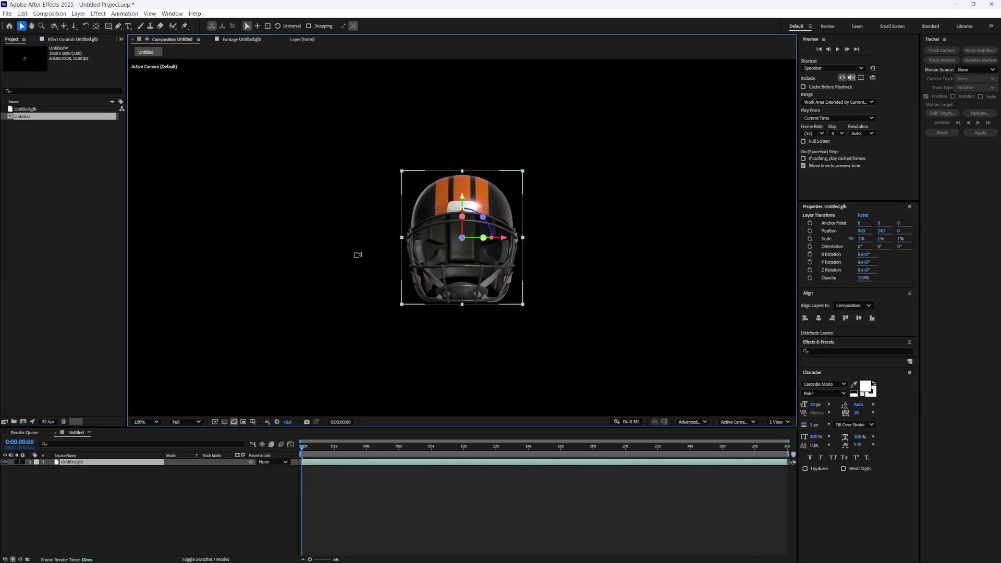
drag(358, 255, 431, 318)
drag(364, 208, 364, 21)
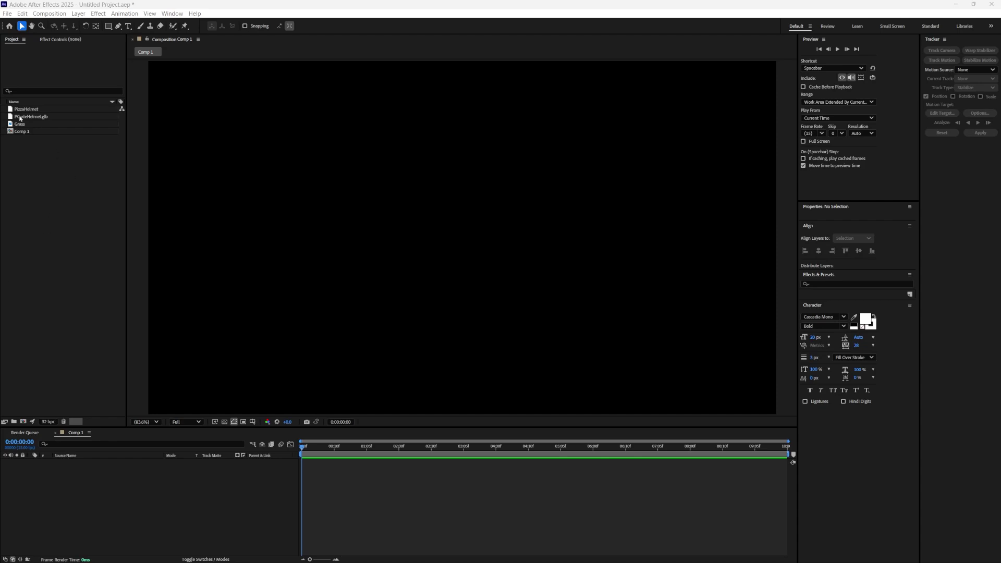
Add PizzaHelmet and PCrateHelmet.glb to Comp 1 and place them facing each other, with PCrateHelmet's Y orientation at 180°.
drag(25, 109, 499, 318)
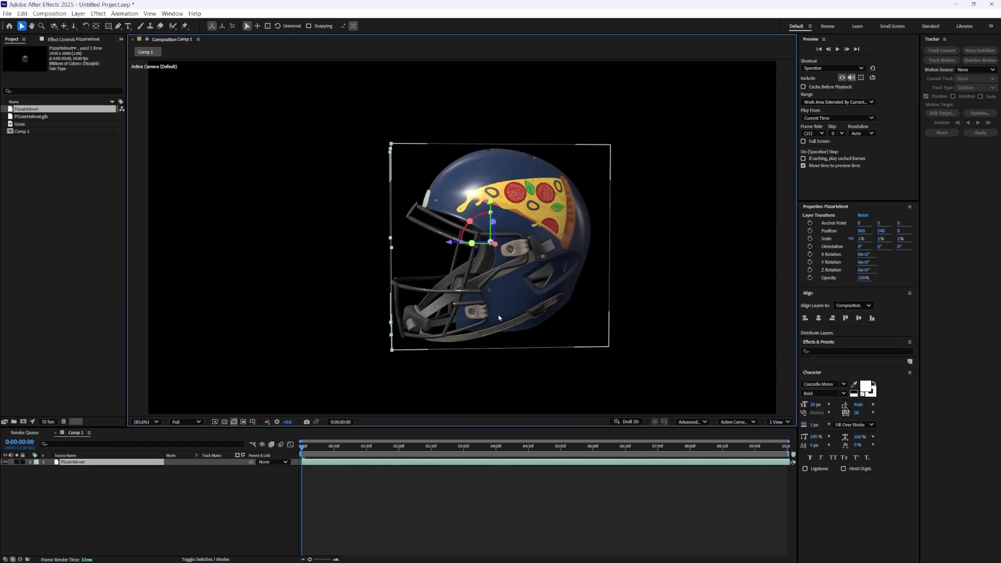
drag(32, 116, 85, 467)
click(550, 352)
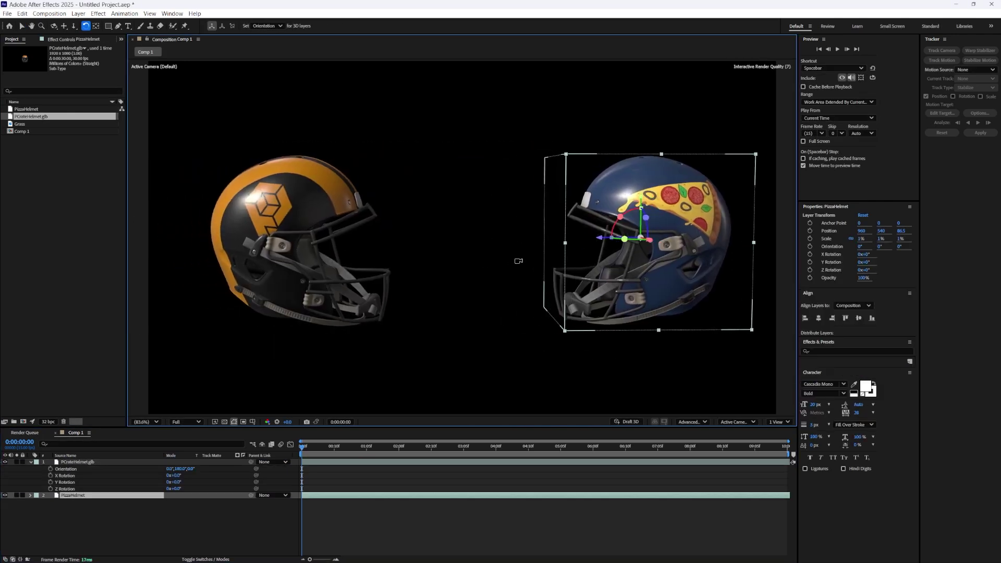
drag(518, 260, 492, 259)
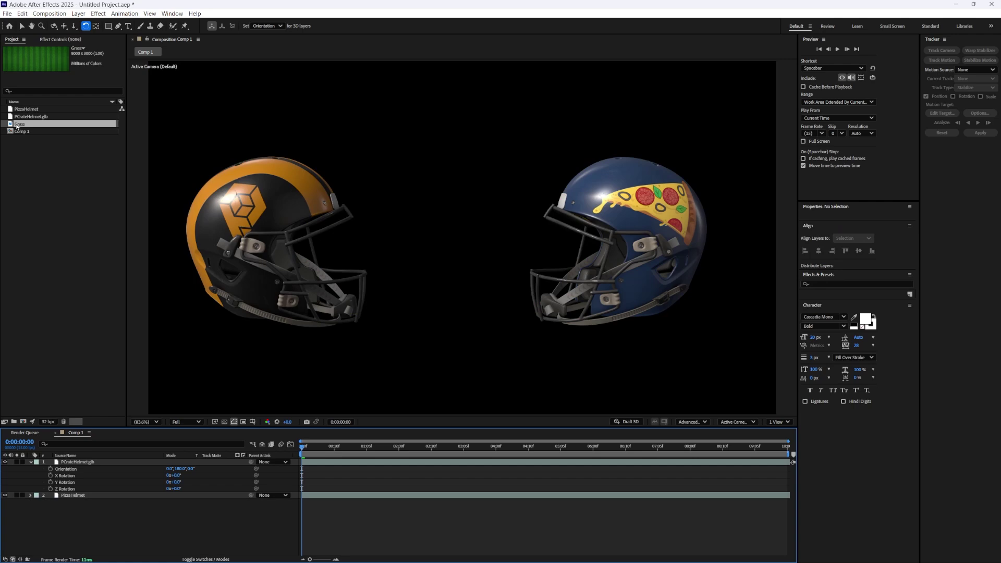
Add the Grass image below both helmet layers as a 3D layer, scaled to 45% and laid flat.
drag(18, 126, 83, 516)
key(s)
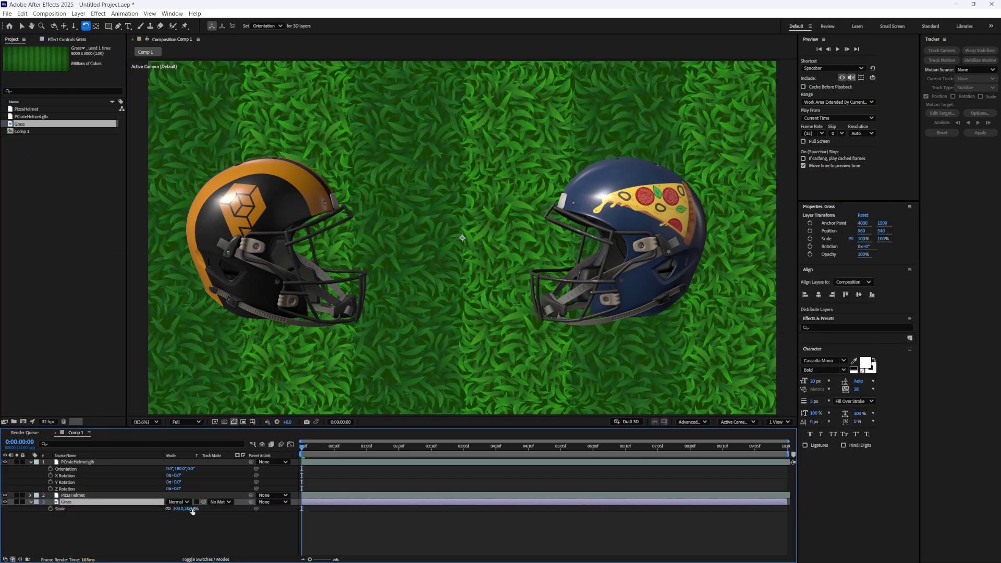
key(ctrl+shift+a)
click(206, 559)
click(210, 502)
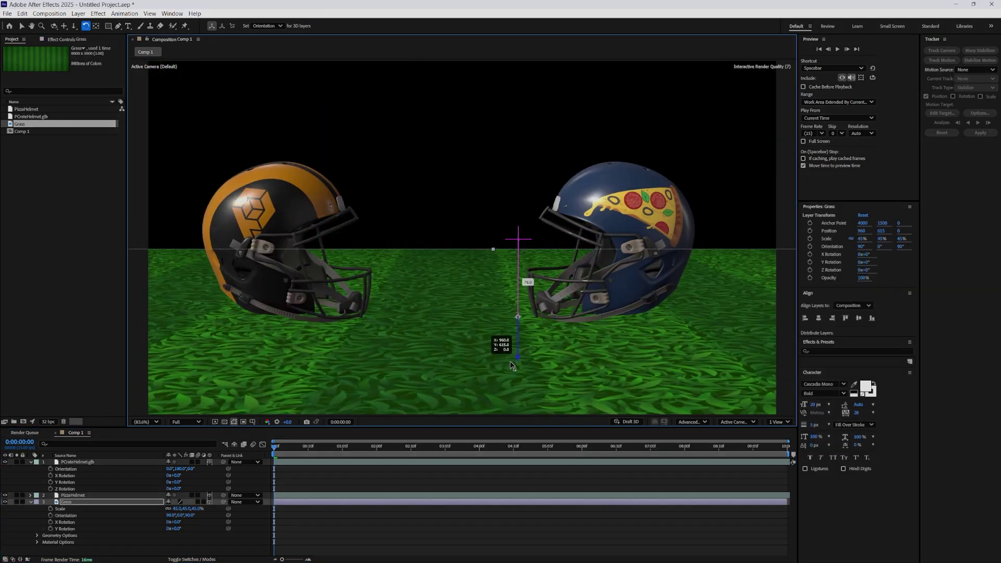
Lower the grass layer beneath the two helmets so it serves as the ground.
drag(510, 365, 508, 373)
drag(443, 300, 516, 354)
drag(523, 329, 291, 230)
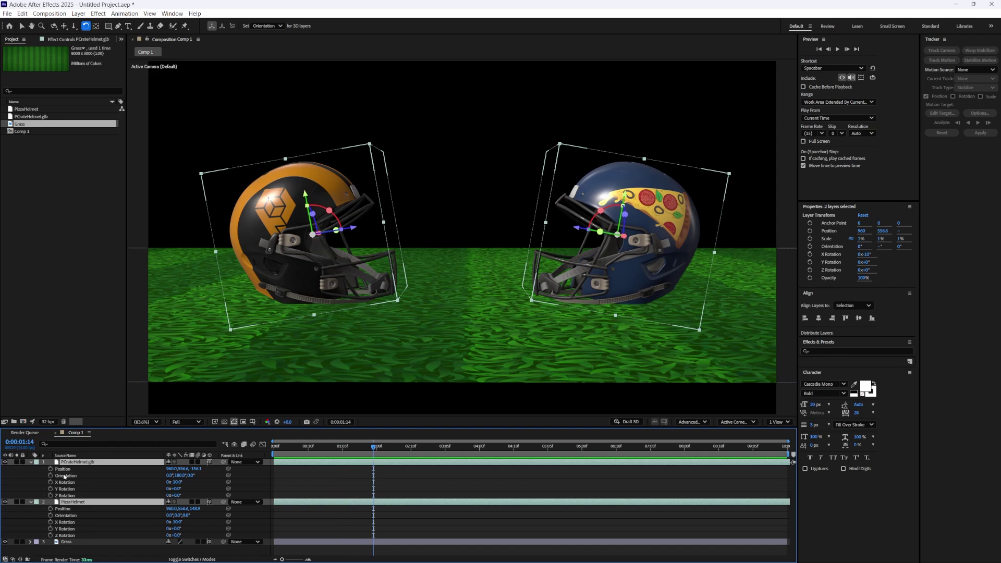
Set position and X, Y and Z rotation keyframes for both helmets at 0:00:01:14.
click(51, 470)
click(50, 508)
click(50, 522)
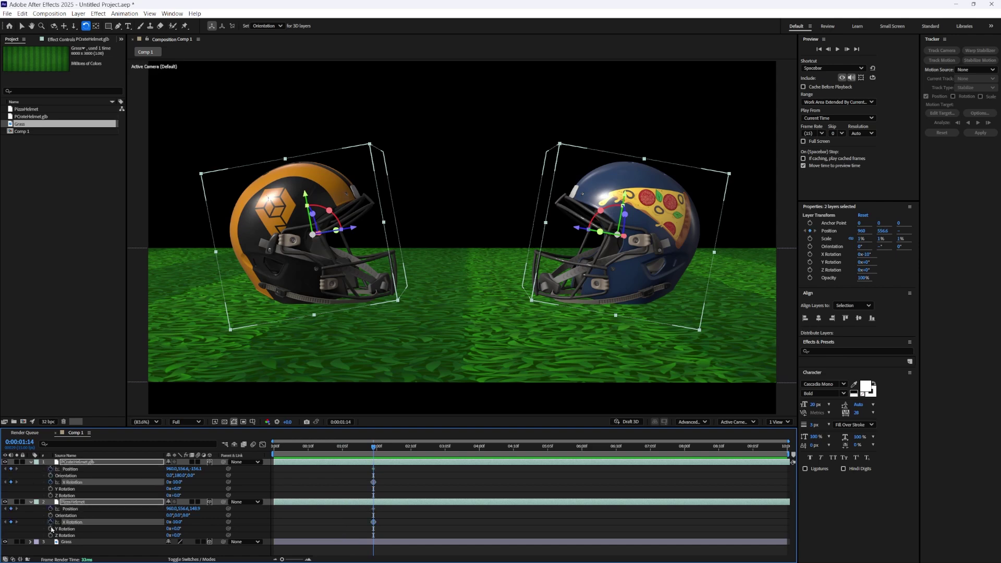
click(50, 529)
click(50, 536)
At 0:00:03:04, raise both helmets to Y position 489.6, set their X rotation to 6°, and select these keyframes.
click(442, 452)
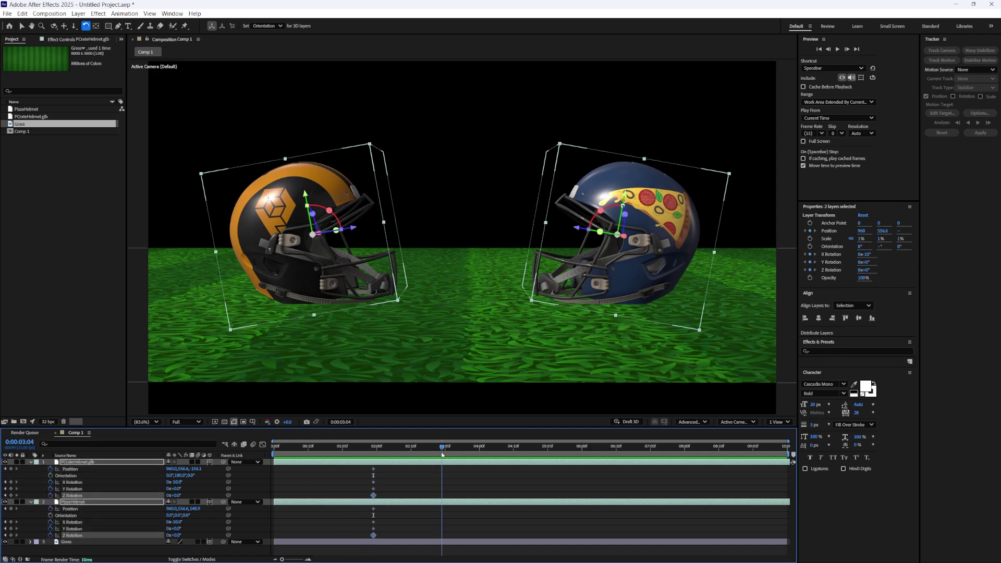
drag(626, 195, 625, 123)
drag(175, 482, 184, 487)
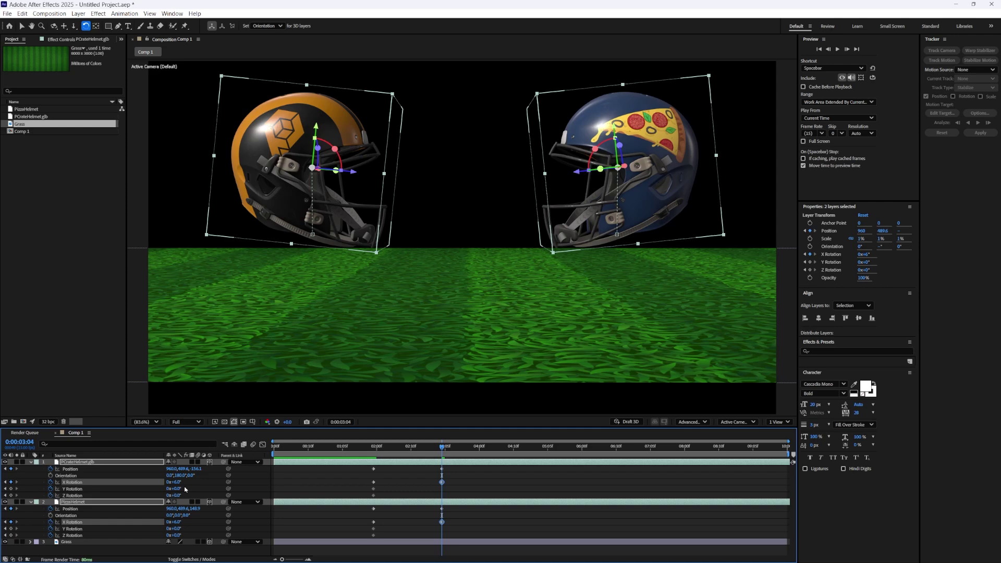
drag(424, 530, 457, 469)
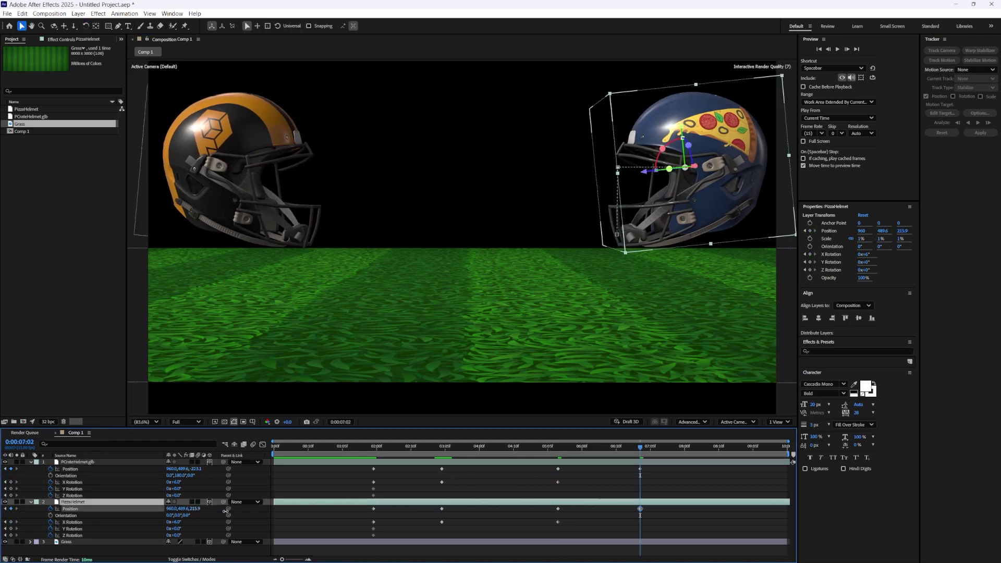
At 0:00:08:13, tilt the helmets to X rotations of 41° and 42° and bring them together at Z positions -63.1 and 66.9.
drag(173, 483, 195, 482)
drag(173, 522, 192, 522)
drag(195, 469, 278, 468)
drag(195, 508, 189, 506)
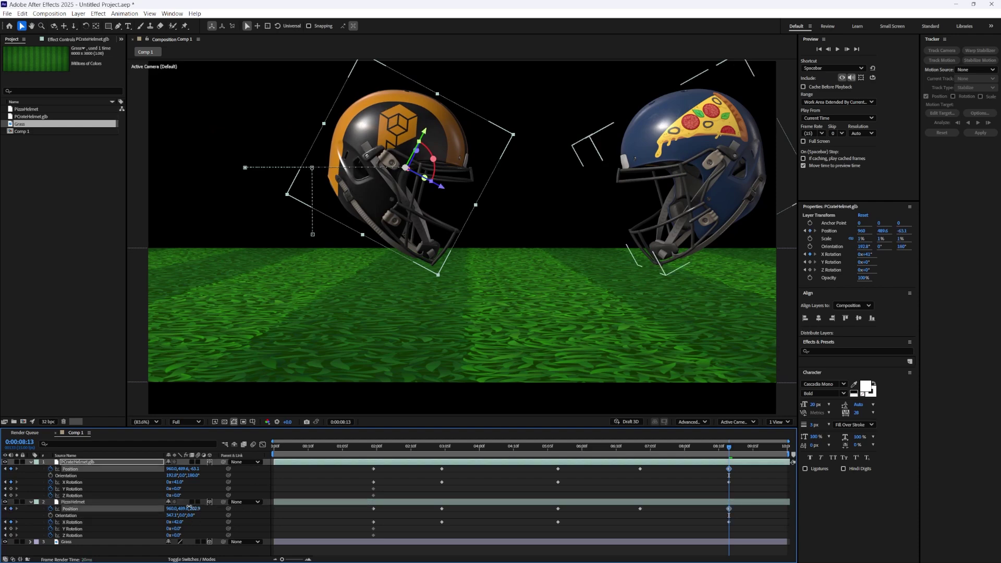
Apply Easy Ease to all position and X rotation keyframes of both helmets and play back the animation.
key(space)
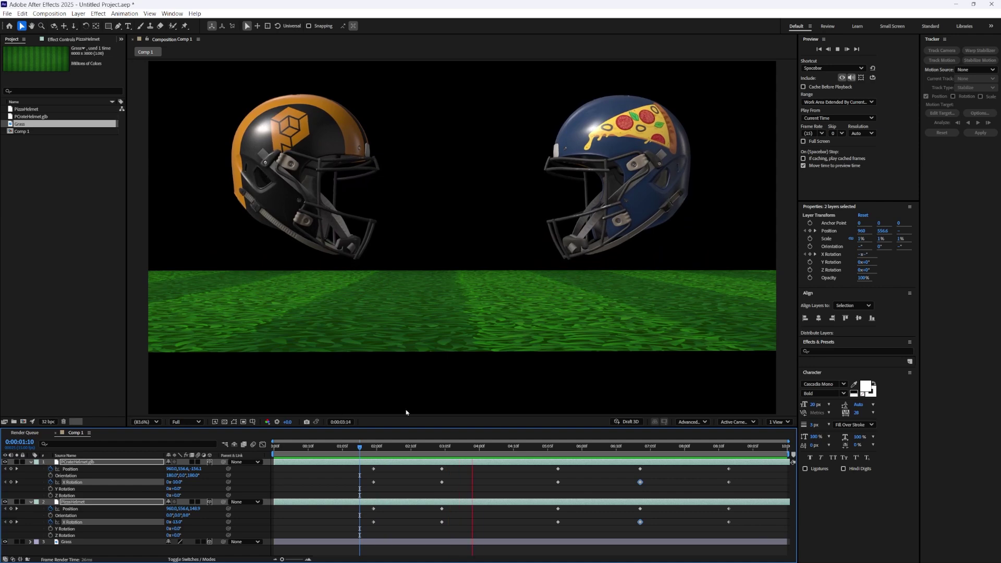
key(space)
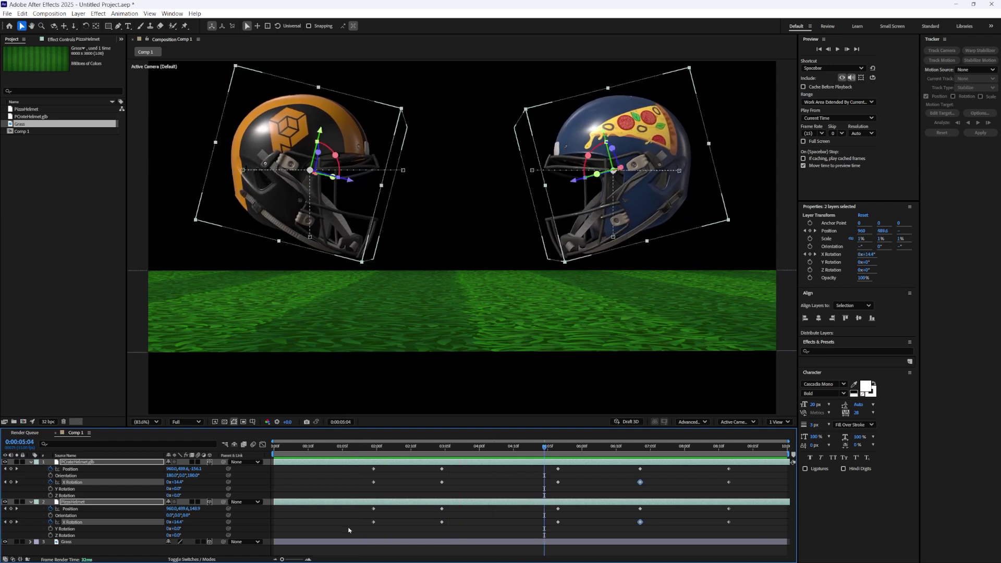
drag(346, 528, 740, 470)
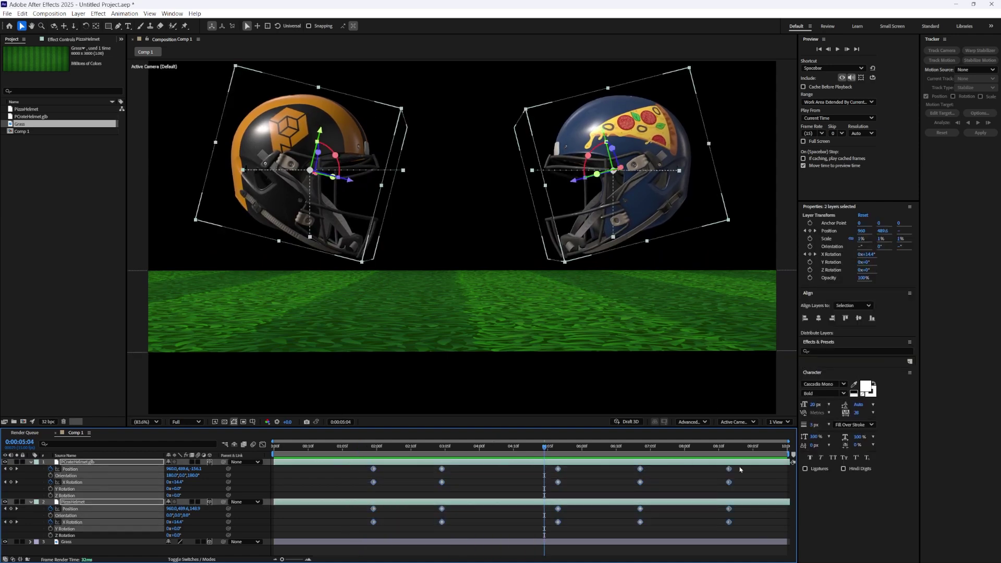
key(F9)
drag(360, 447, 305, 447)
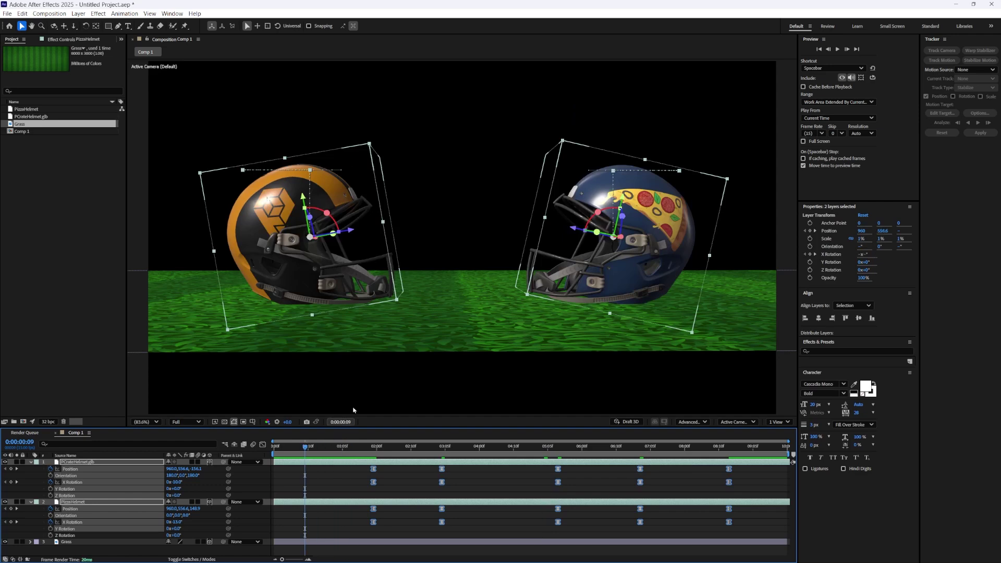
key(space)
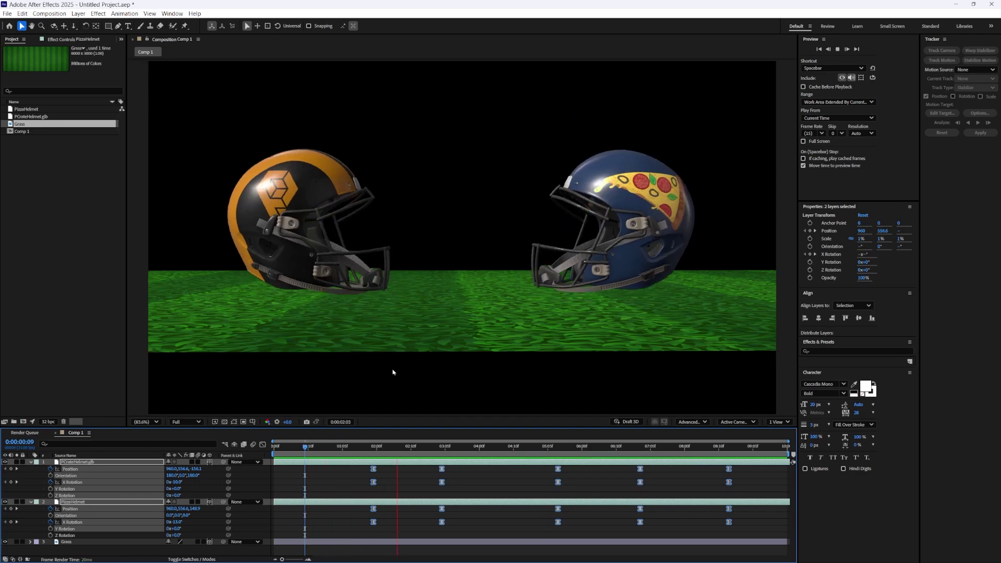
key(space)
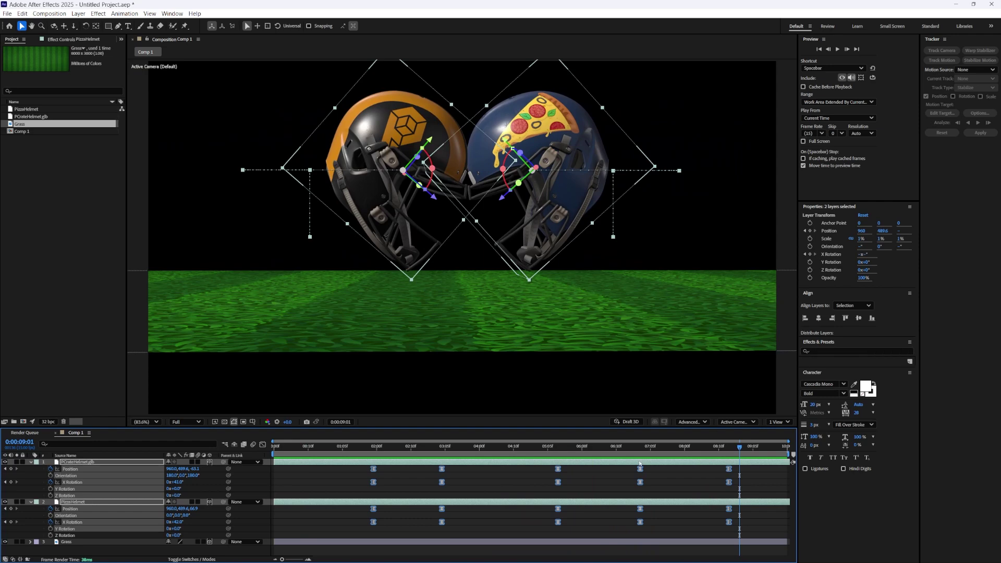
Move the pull-back keyframes slightly later and the collision keyframes earlier for both helmets, making the final impact faster.
click(630, 448)
drag(614, 528, 661, 481)
drag(732, 524, 683, 482)
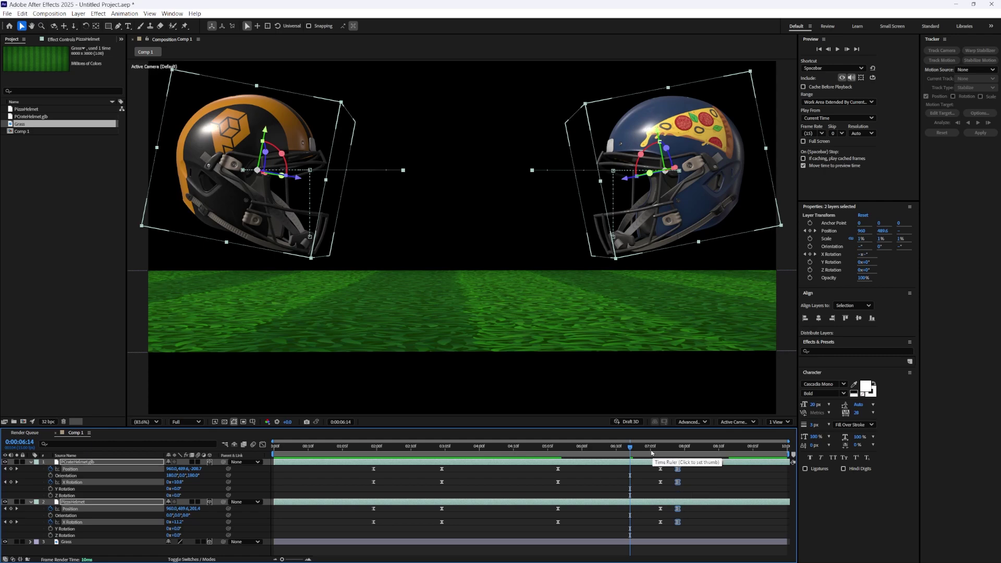
Shift all keyframes of both helmets earlier so the animation starts at about 0:00:01:03.
drag(324, 528, 752, 479)
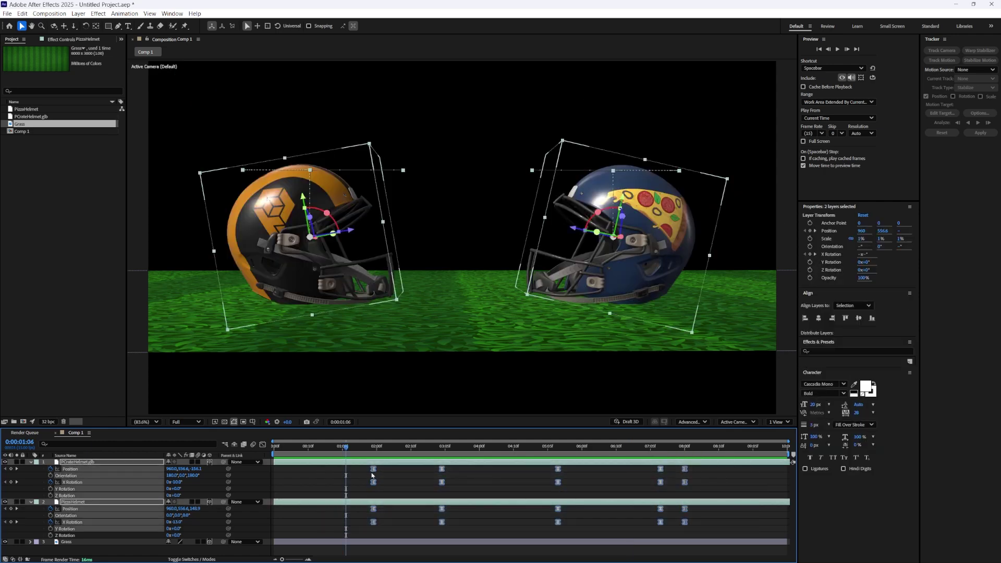
click(351, 532)
drag(373, 482, 336, 483)
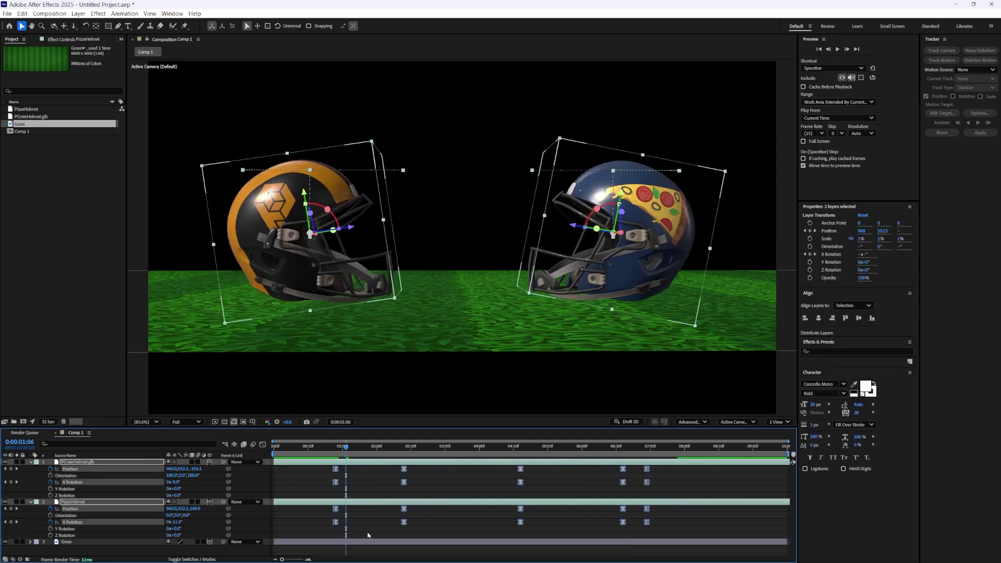
Move the later keyframe groups of both helmets earlier to tighten the timing, and play back the animation from the start.
drag(392, 540, 678, 464)
drag(405, 482, 380, 482)
drag(476, 525, 648, 471)
drag(498, 482, 469, 485)
drag(477, 526, 650, 469)
drag(598, 483, 562, 483)
drag(346, 447, 258, 436)
key(space)
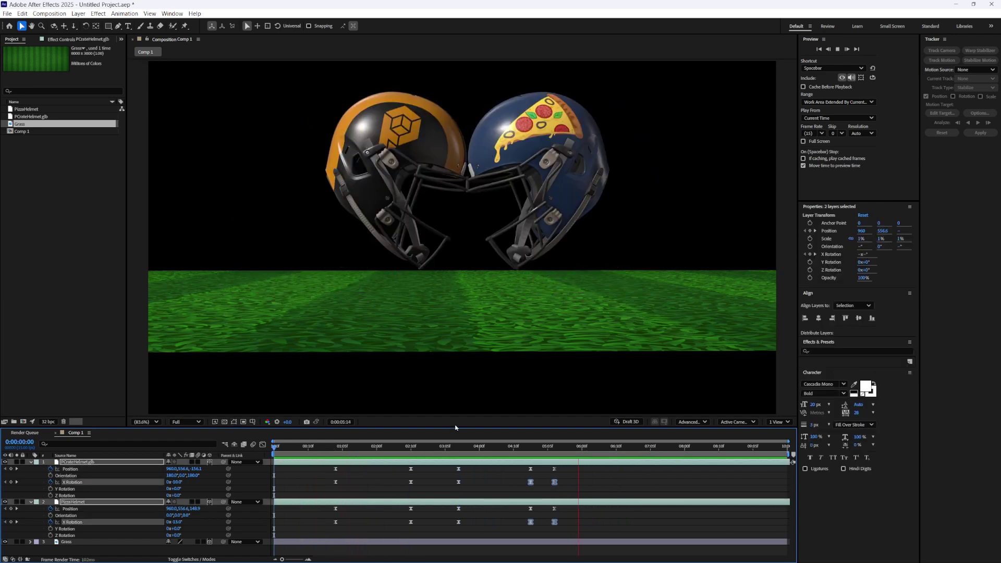
key(space)
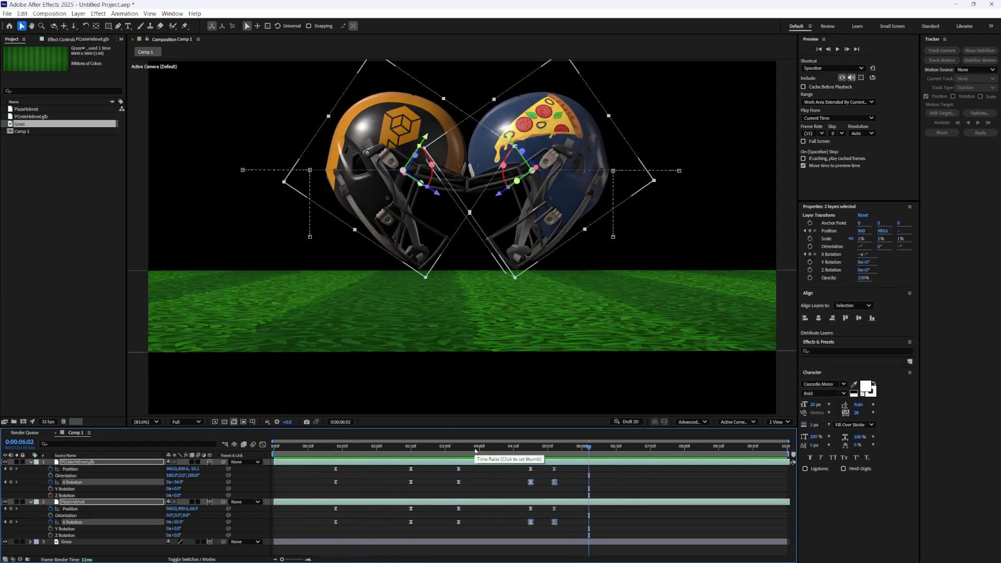
Move both helmets' fourth X rotation keyframes ahead of the matching position keyframes, to about 0:00:04:09, and play back the animation.
click(335, 469)
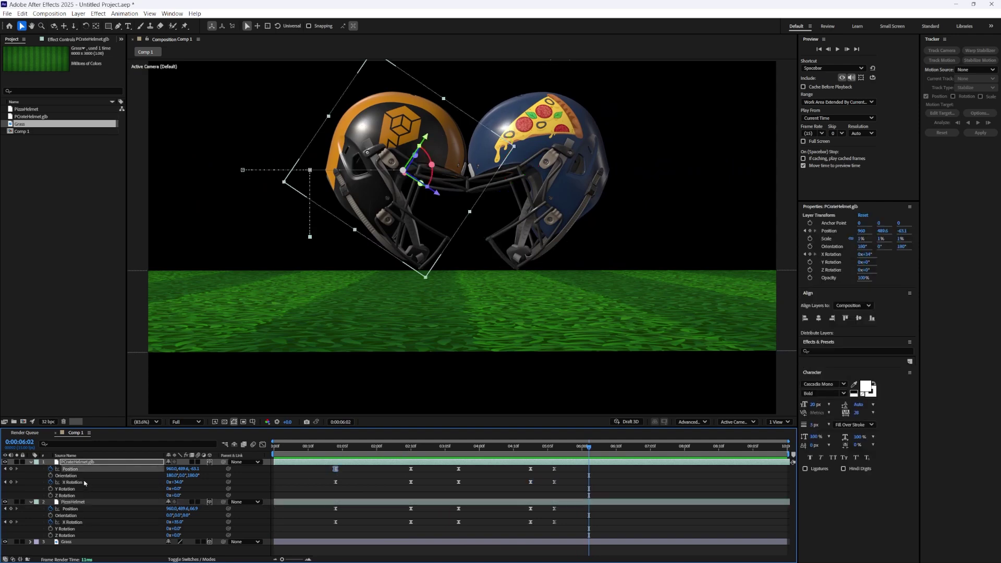
click(68, 483)
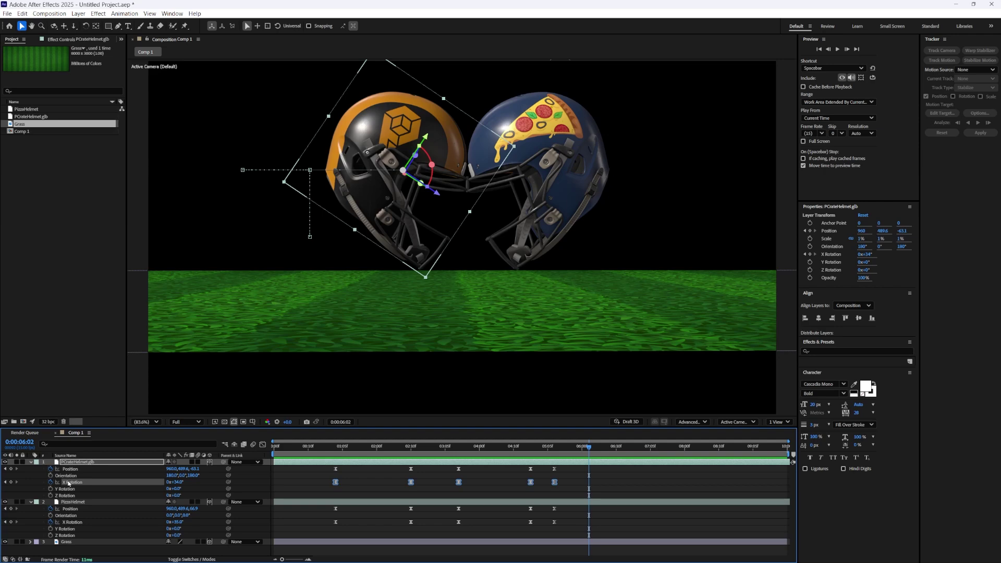
click(478, 490)
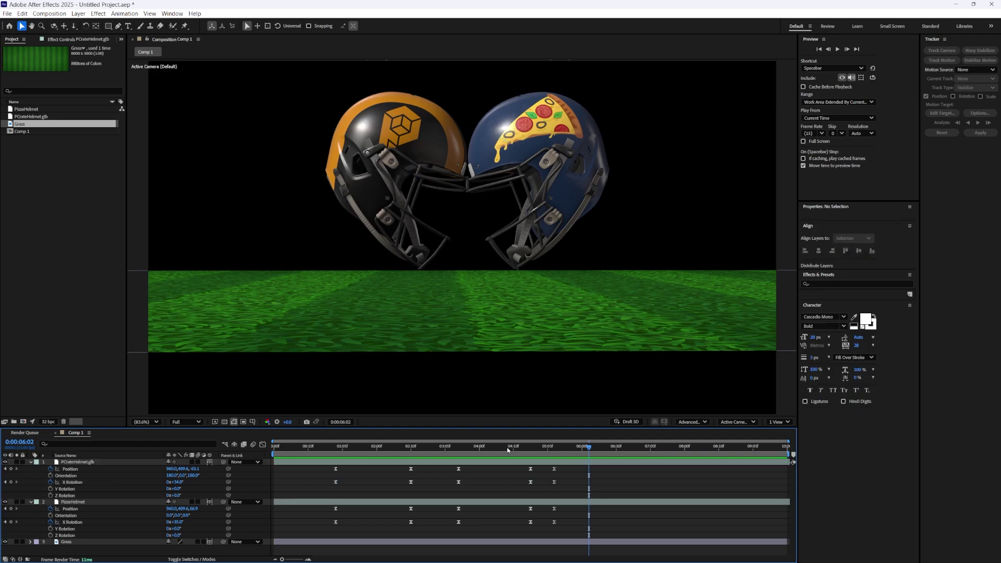
drag(459, 446, 526, 440)
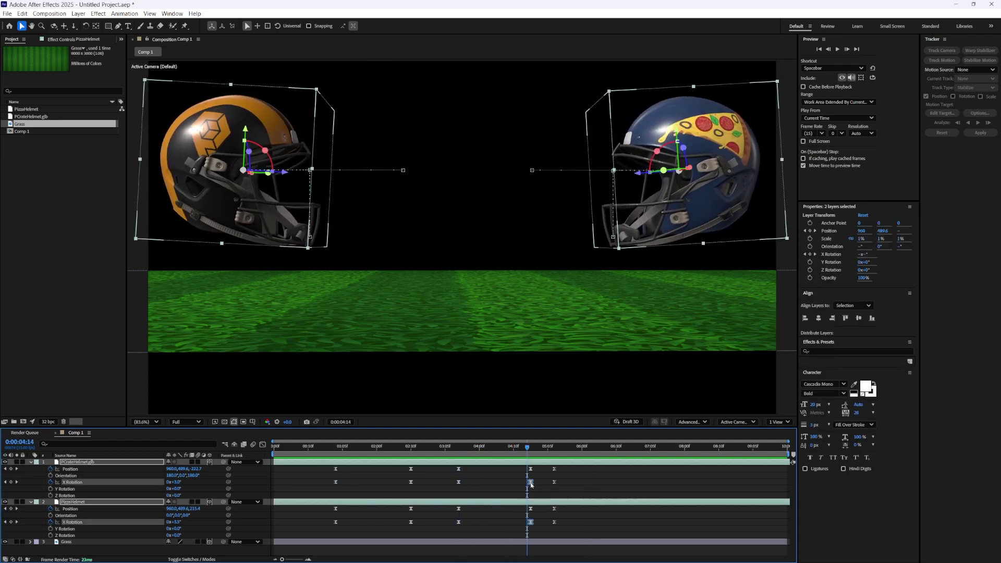
drag(531, 482, 504, 490)
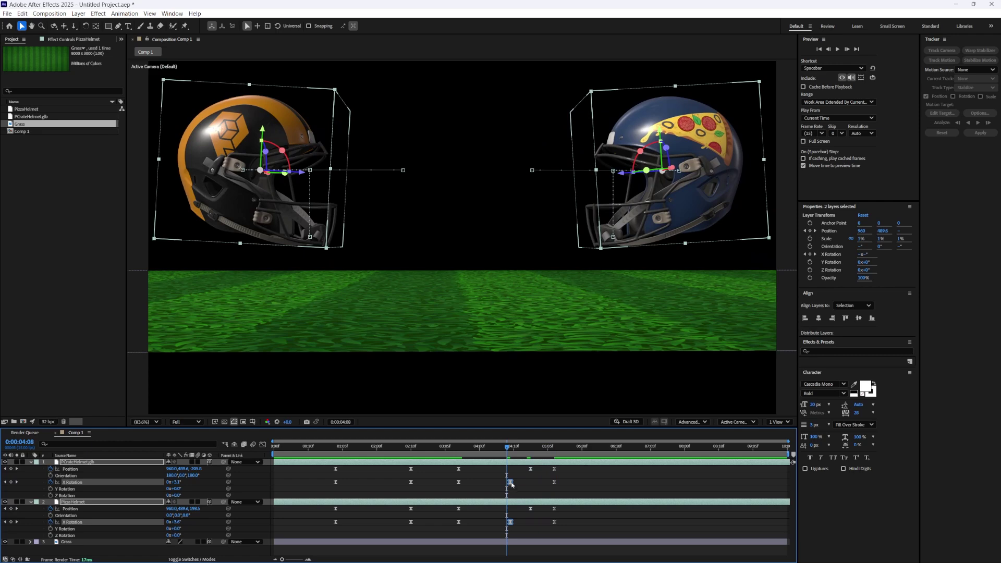
key(Home)
key(space)
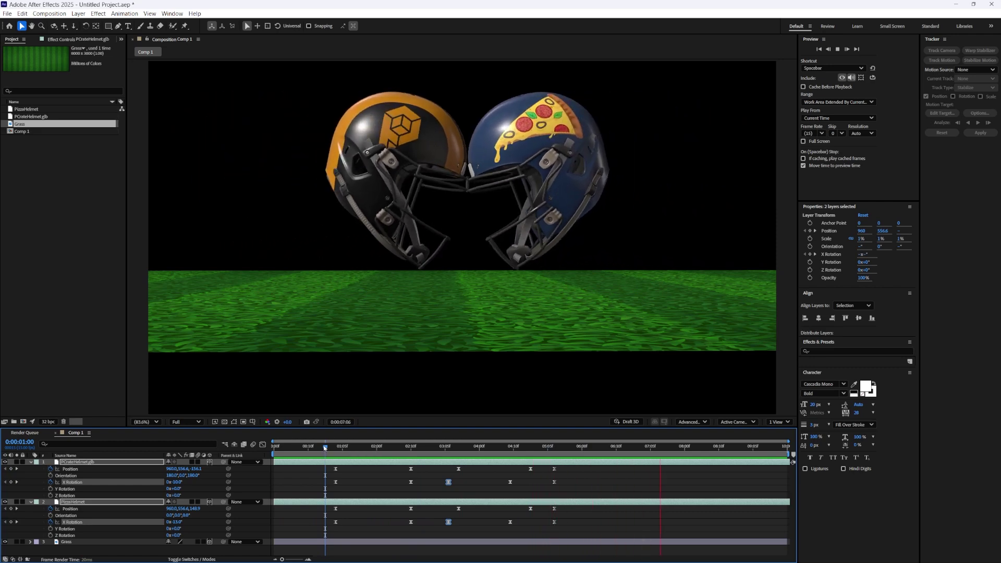
Set the final Position and X Rotation keyframes of both helmets to Linear temporal interpolation, and play back the collision.
drag(516, 454, 547, 453)
drag(573, 530, 548, 465)
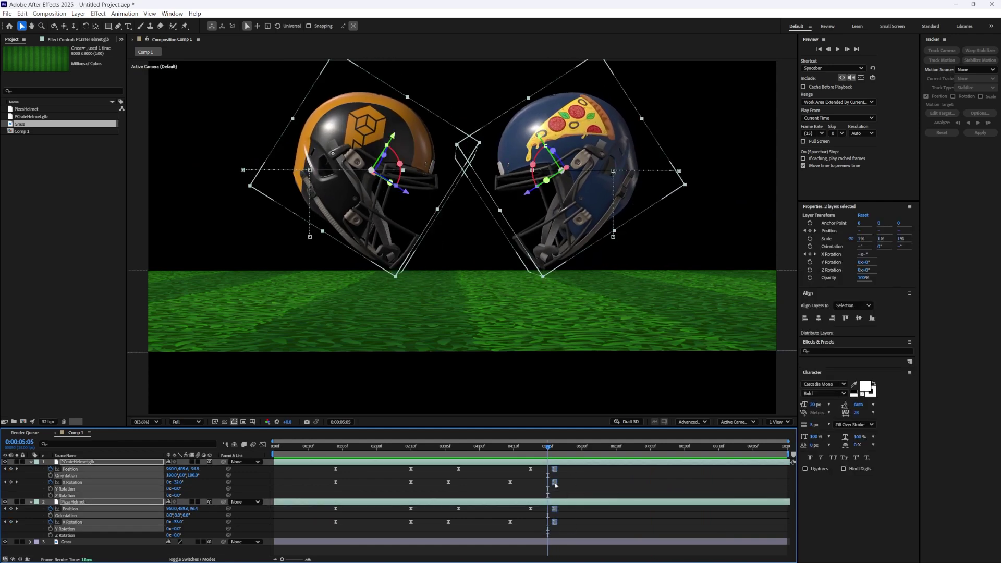
right_click(555, 482)
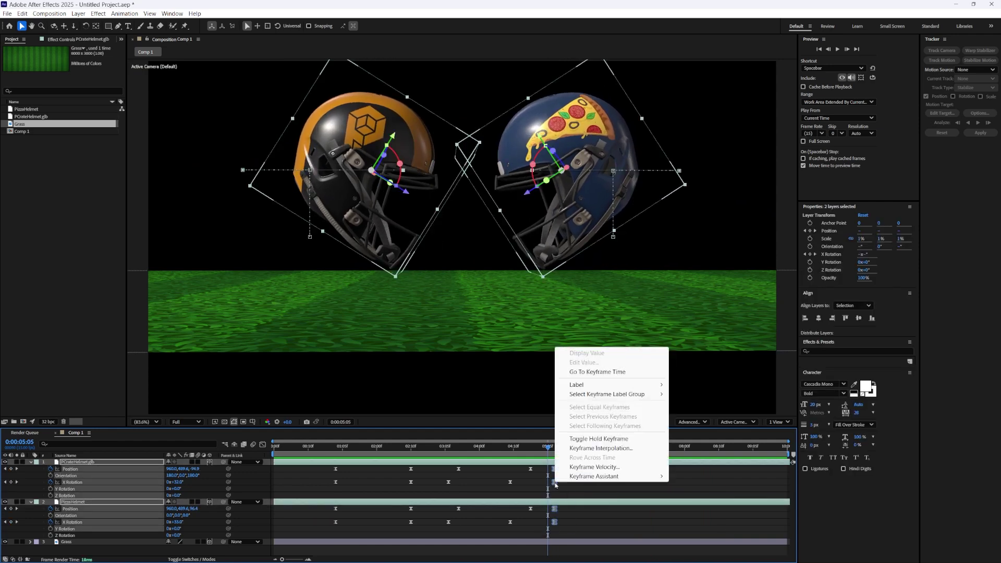
click(601, 449)
click(504, 250)
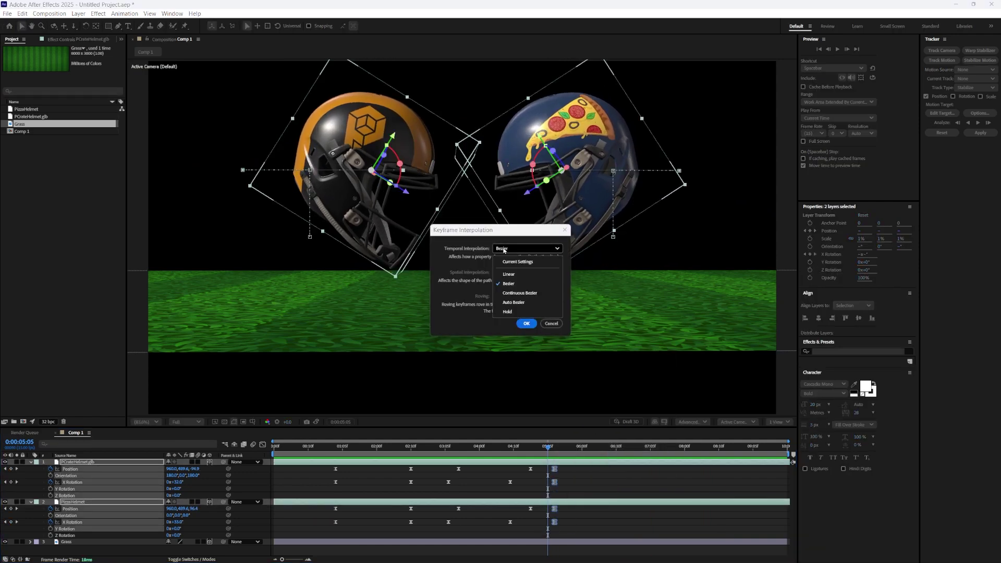
click(520, 273)
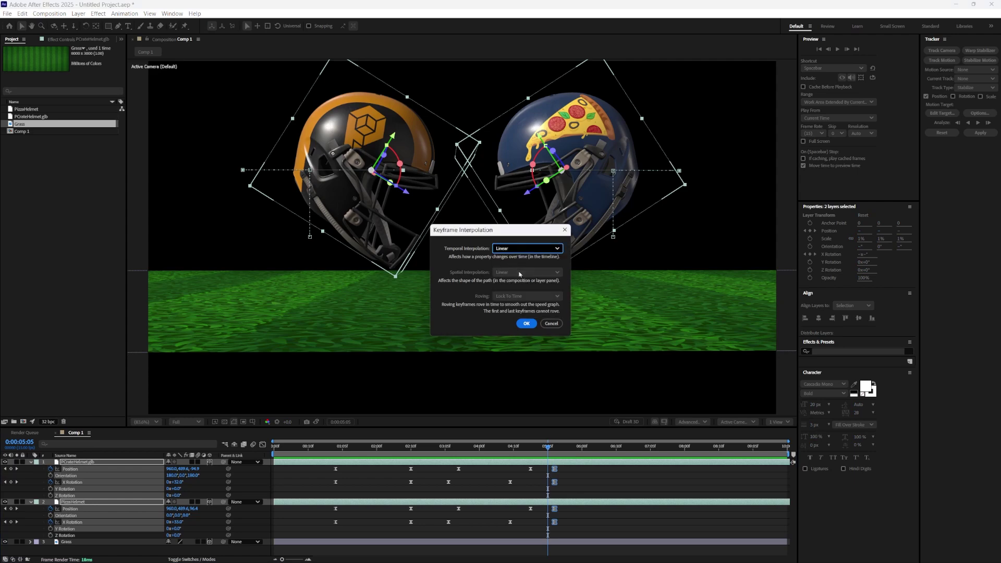
click(526, 324)
key(space)
click(500, 447)
key(space)
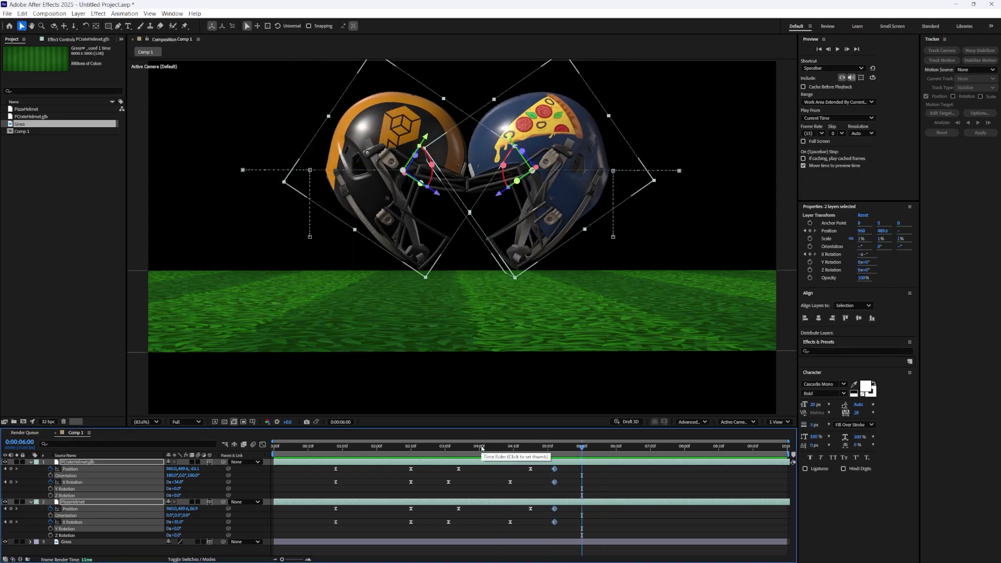
Duplicate the final Position and X Rotation keyframes of both helmets at 0:00:05:12.
click(572, 447)
click(592, 524)
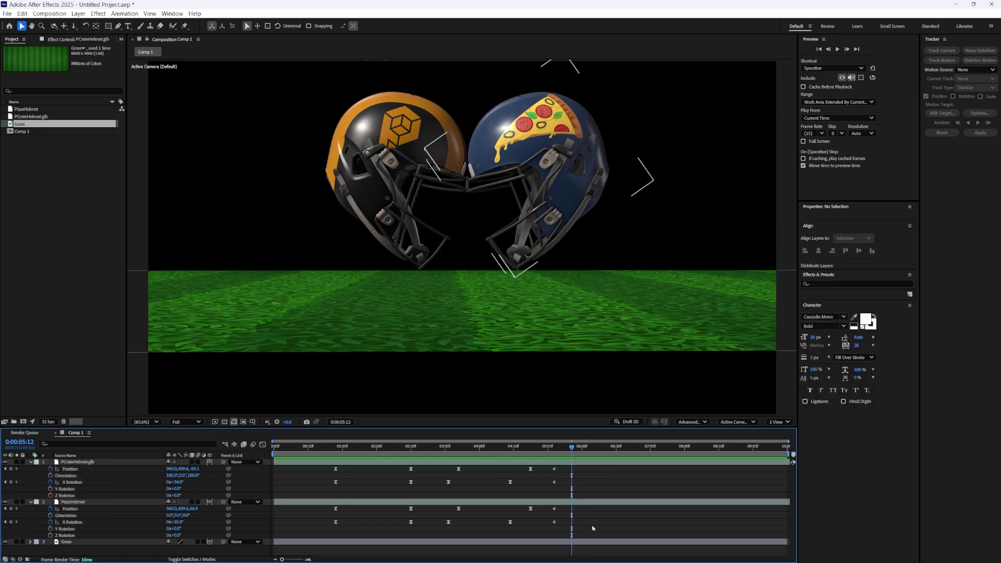
drag(545, 525, 568, 471)
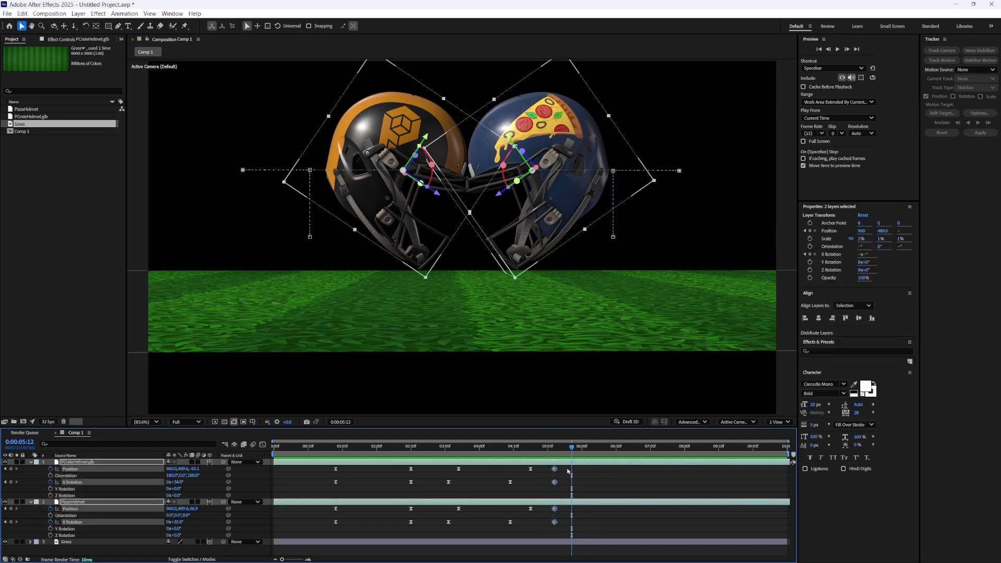
key(ctrl+c)
key(ctrl+v)
Keyframe both helmets slightly apart along Z at 0:00:05:10 to create a small recoil, and play back the animation.
drag(570, 453, 563, 448)
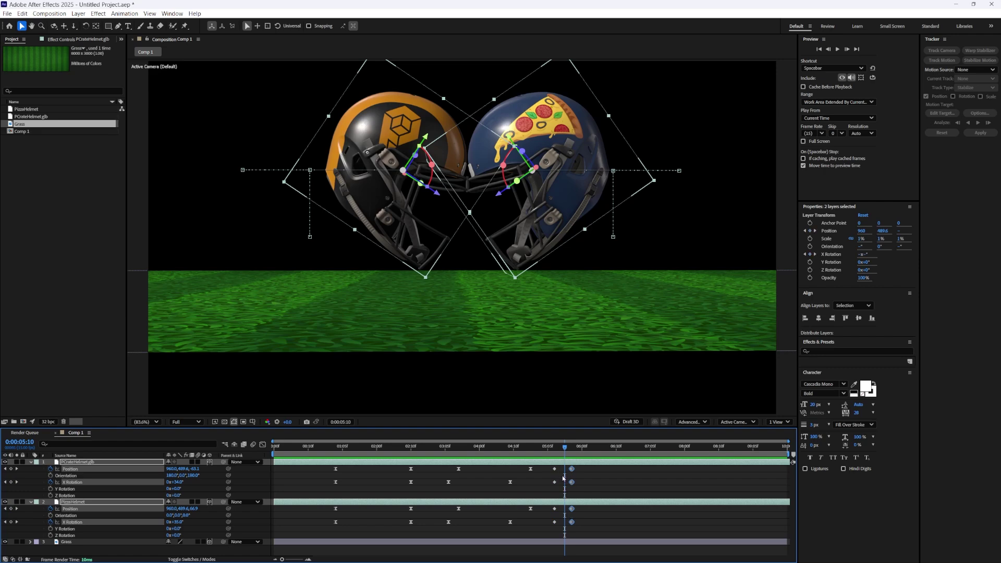
drag(194, 468, 192, 469)
drag(192, 509, 196, 508)
key(space)
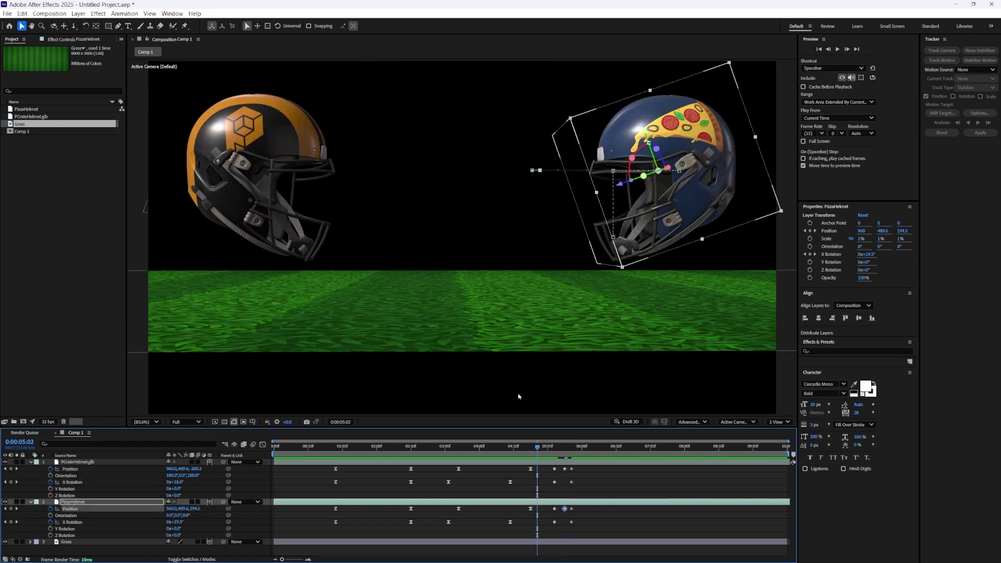
click(531, 451)
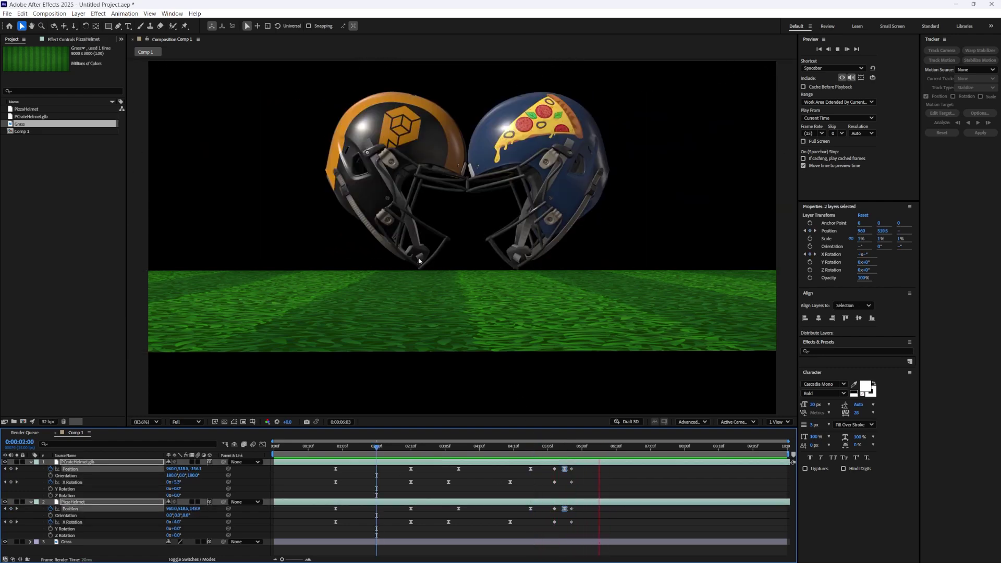
key(space)
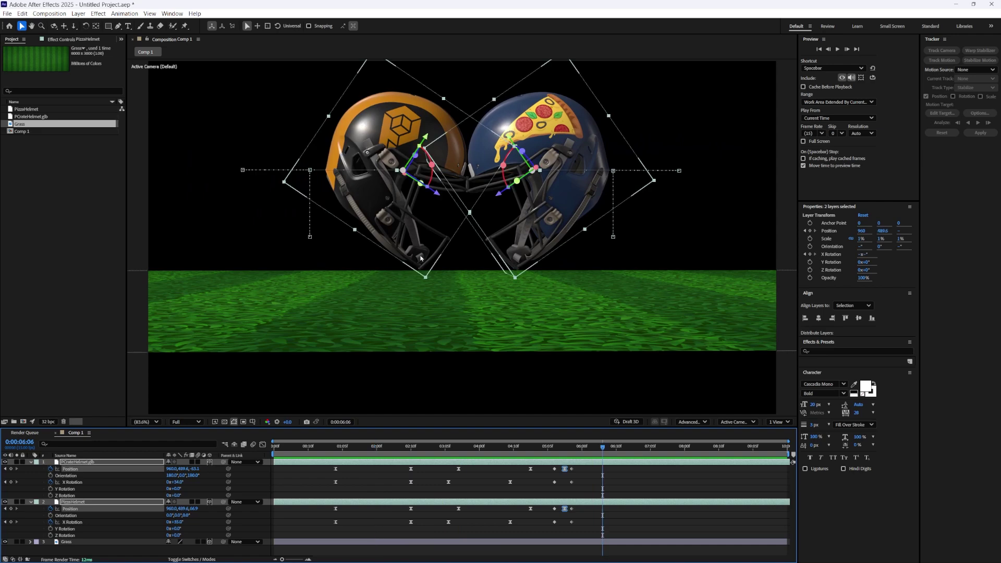
click(444, 409)
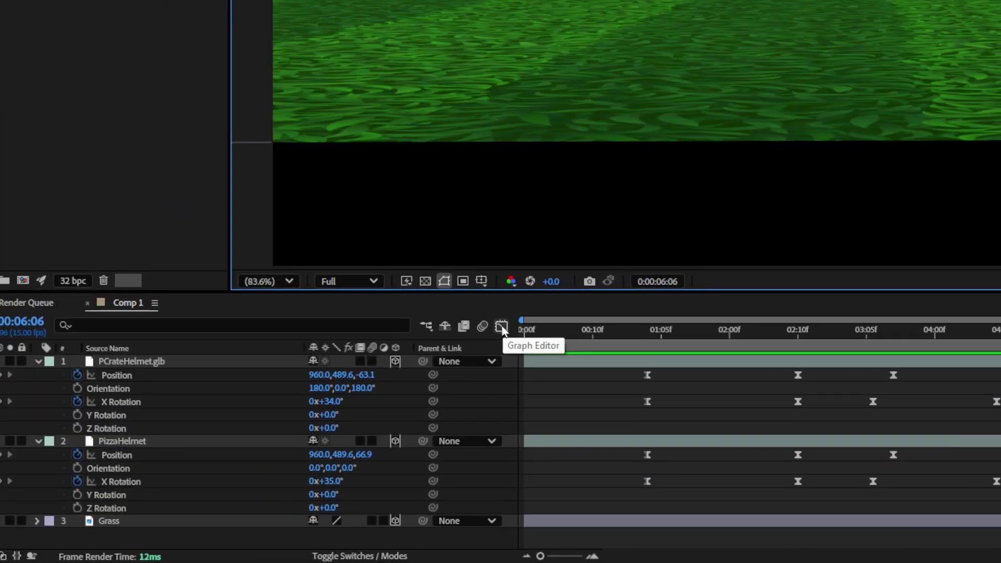
Show the PCrateHelmet's position in the Graph Editor and lengthen the outgoing Z Position handle of the keyframe before the pull-back.
click(501, 327)
click(140, 377)
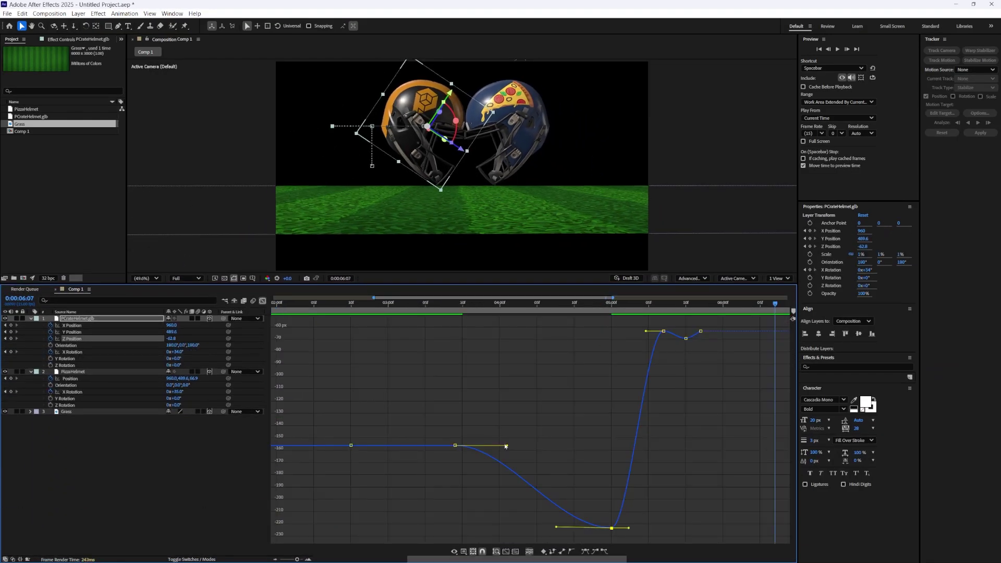
drag(506, 447, 566, 446)
click(426, 304)
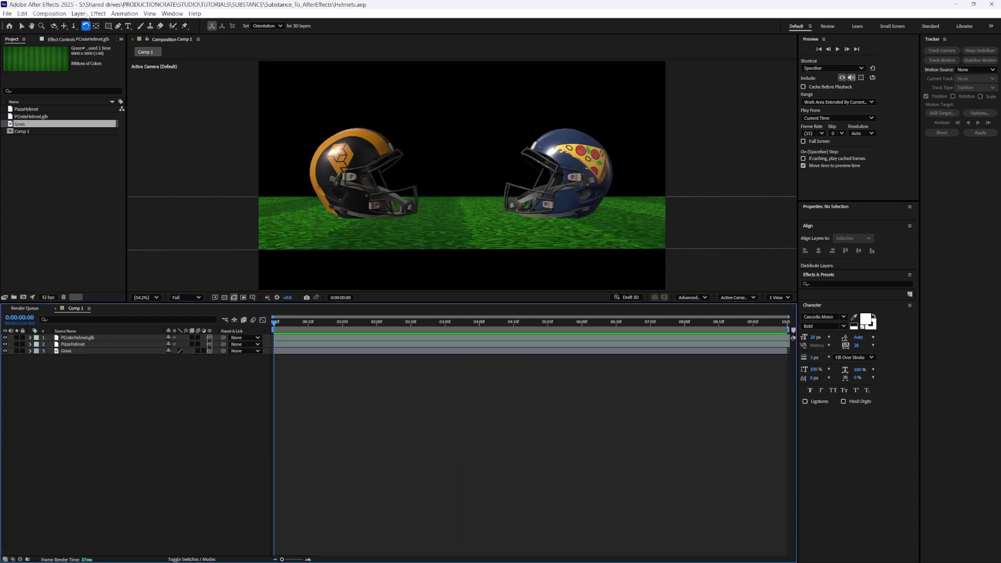
Add a new camera to the composition and orbit it to a low, angled view of the two helmets.
click(80, 14)
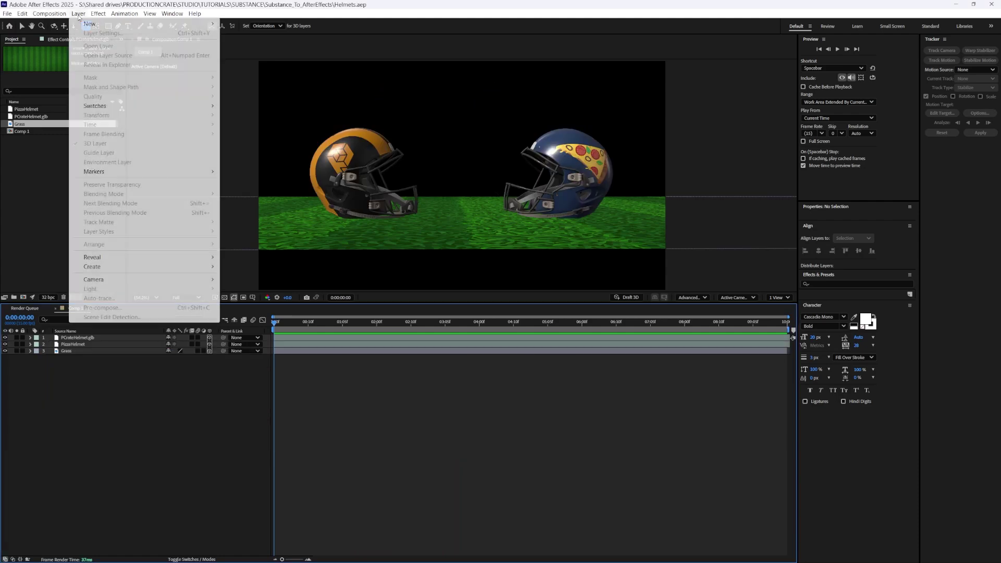
mouse_move(136, 24)
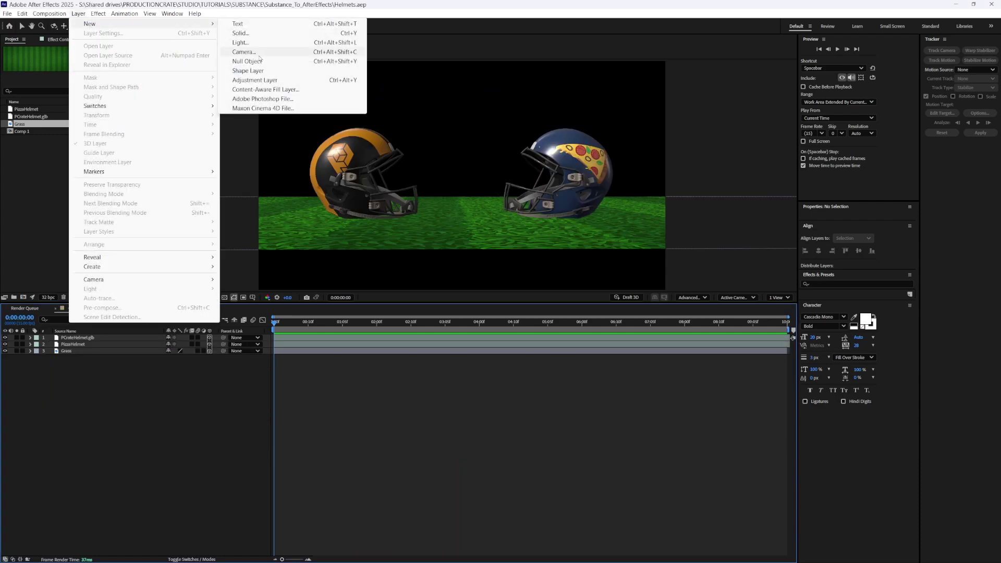
click(244, 51)
click(594, 366)
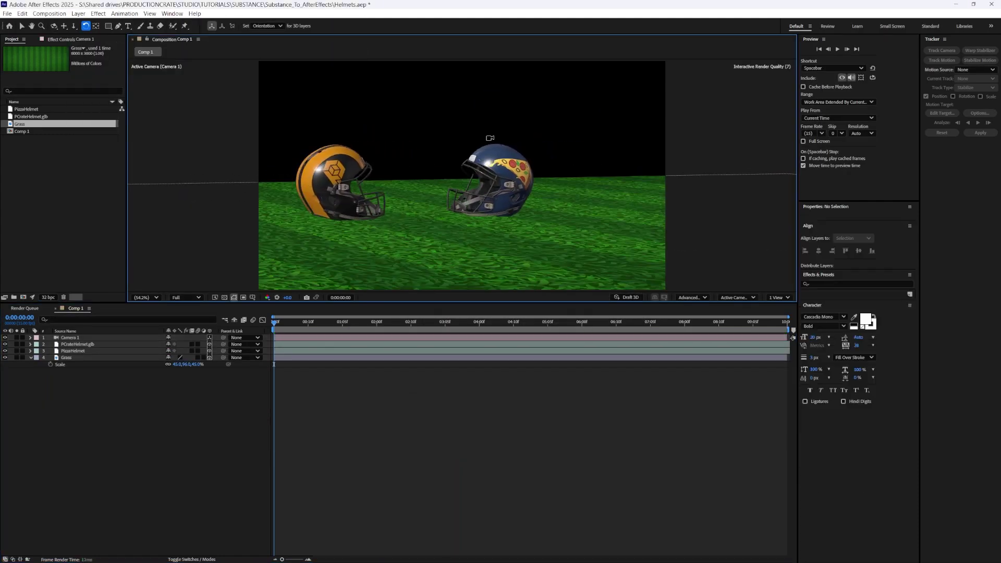
drag(490, 139, 462, 264)
click(511, 245)
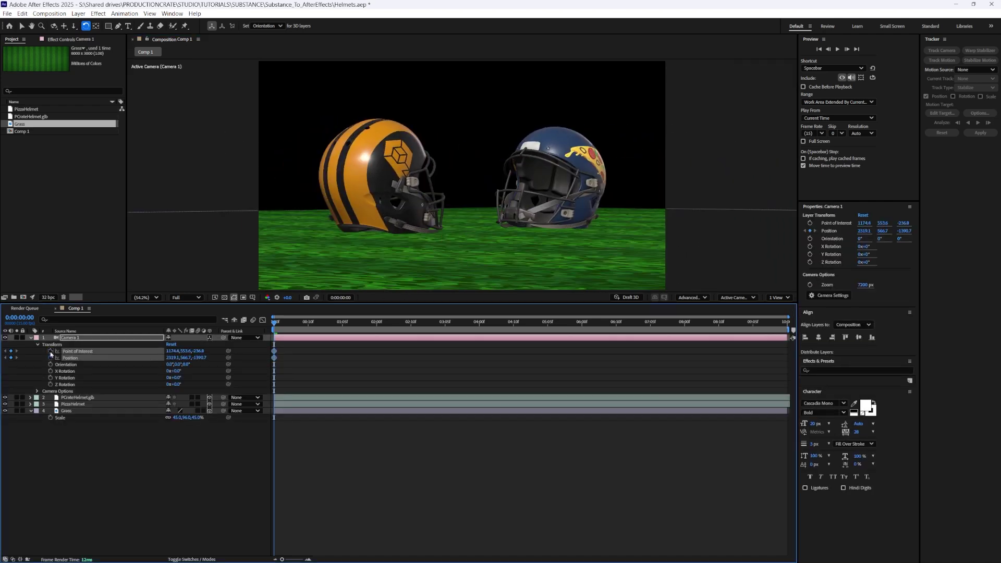
Keyframe the camera's starting point of interest, orbit it to a frontal view of the helmets at 0:00:06:04, and play back the move.
click(50, 351)
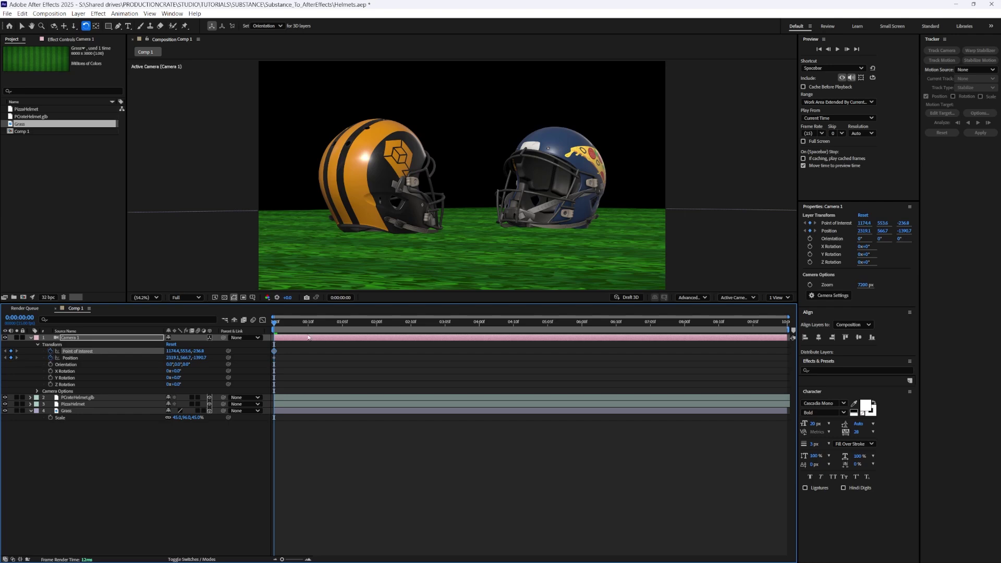
drag(308, 324, 595, 324)
drag(500, 202, 456, 245)
click(590, 357)
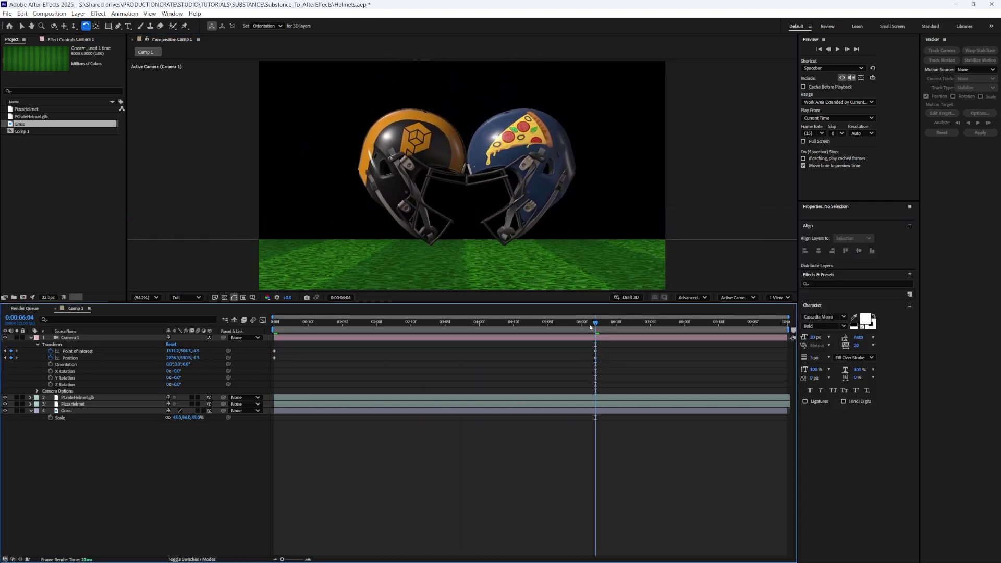
key(Home)
key(space)
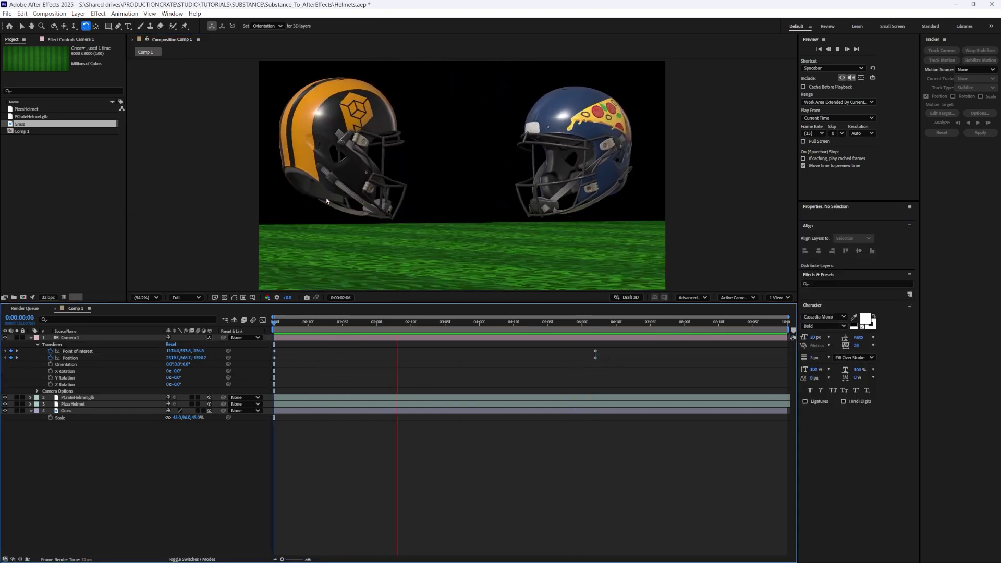
Reframe the camera on the helmets at about the three-second mark, and select all camera keyframes.
click(434, 322)
drag(454, 184, 518, 292)
key(ctrl+z)
drag(454, 210, 468, 192)
drag(620, 373, 267, 353)
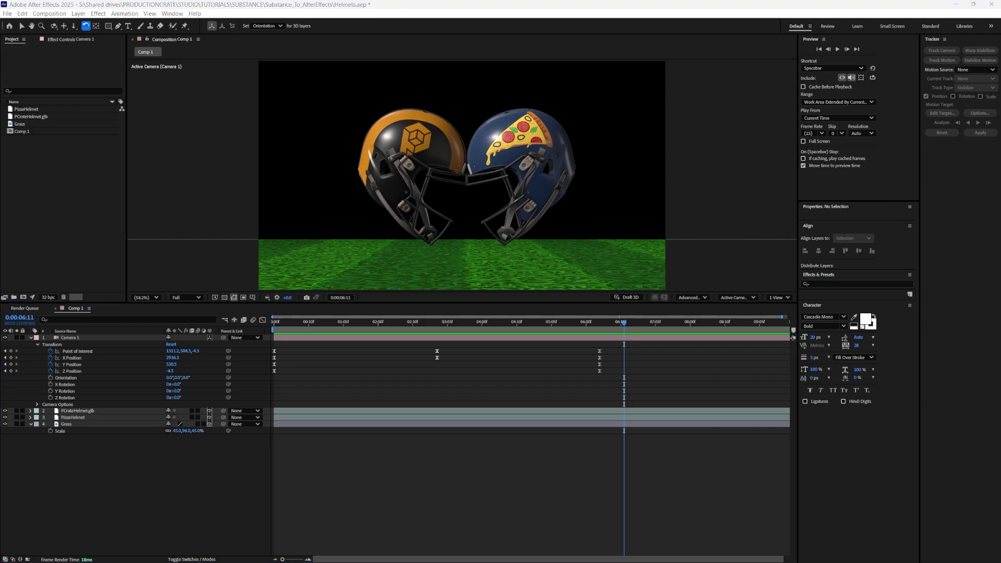
Import 05 Dramatic.hdr, place it as the lowest layer of Comp 1, and hide that layer.
drag(1000, 375, 49, 199)
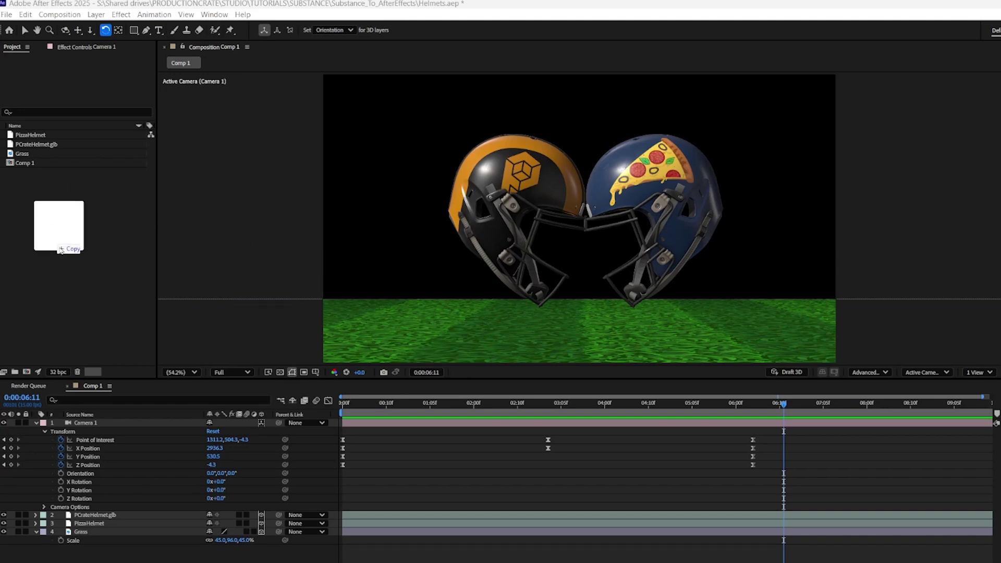
drag(61, 251, 3, 469)
click(3, 466)
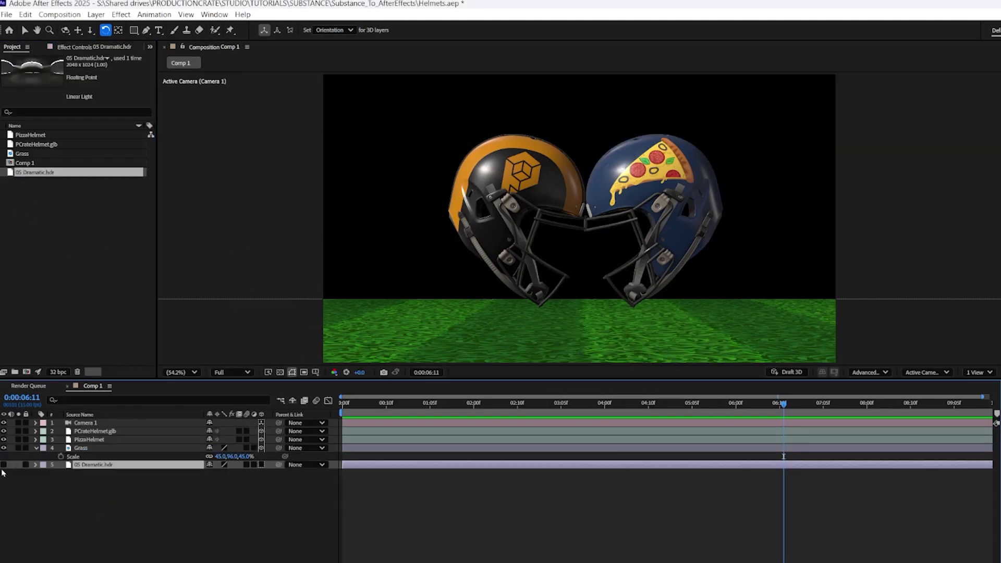
click(3, 472)
Create a new light of type Environment in the composition.
click(96, 14)
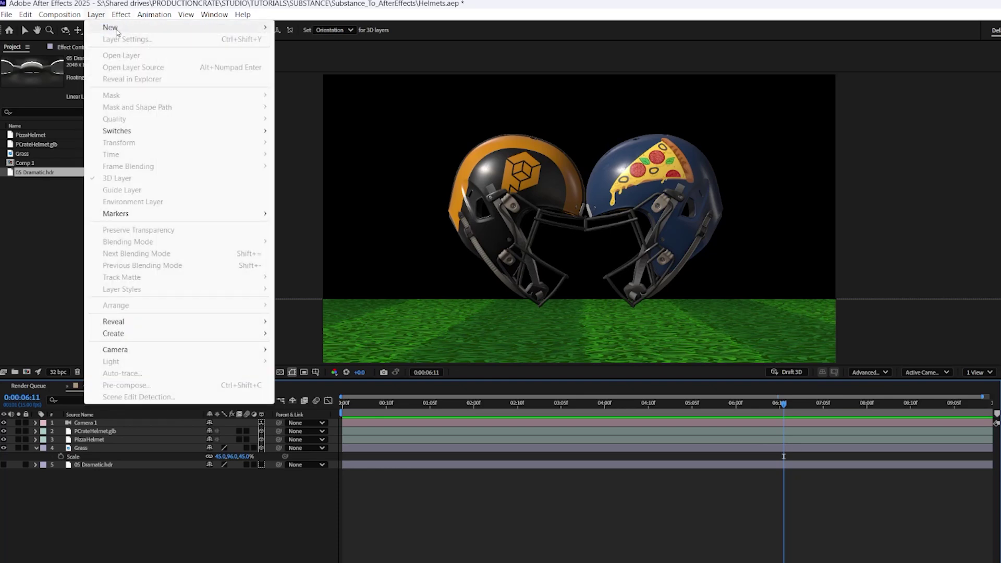
mouse_move(116, 32)
click(303, 52)
click(636, 253)
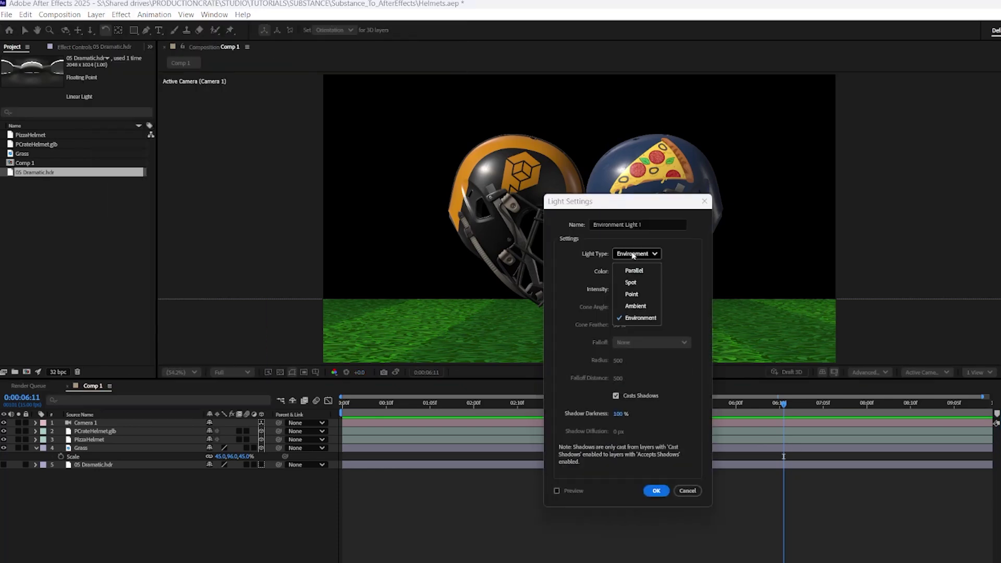
click(636, 319)
click(653, 490)
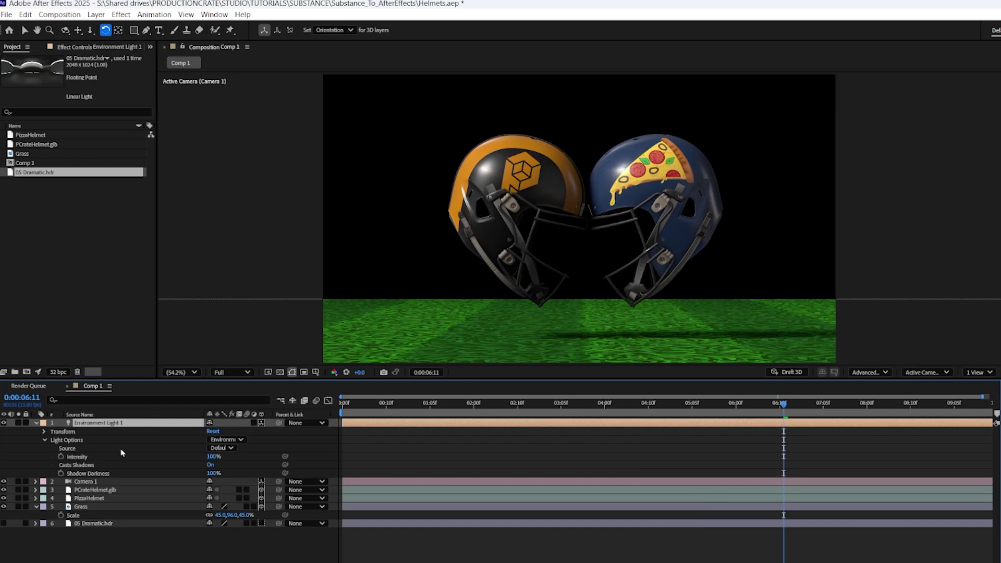
Set the environment light's source to 05 Dramatic.hdr and raise its intensity to 327%.
click(221, 448)
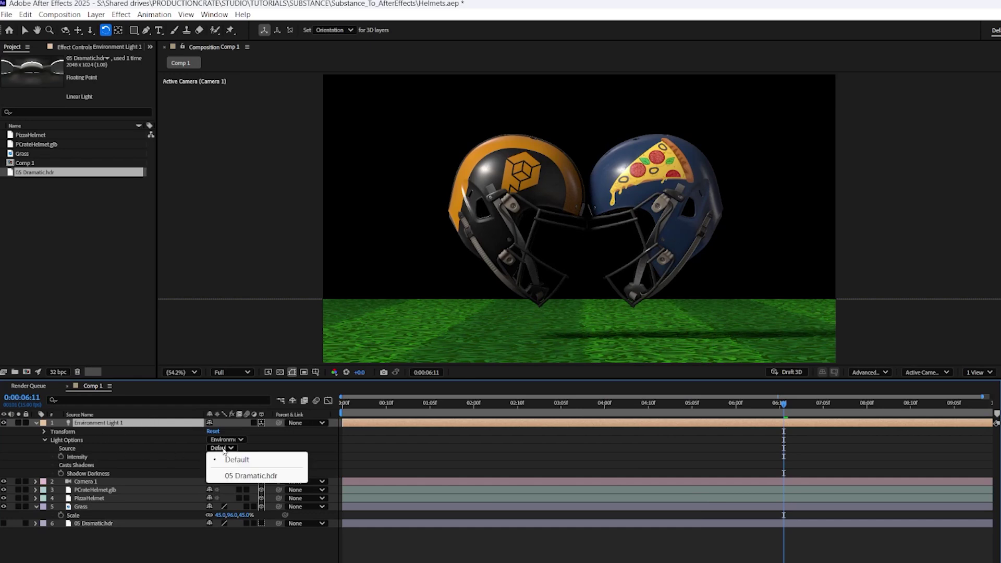
click(258, 478)
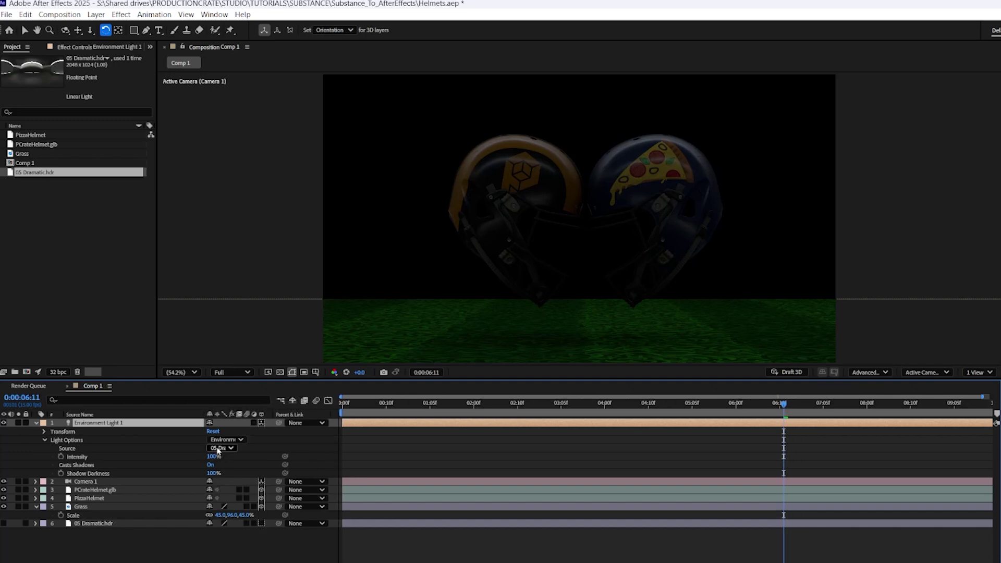
drag(212, 459, 329, 458)
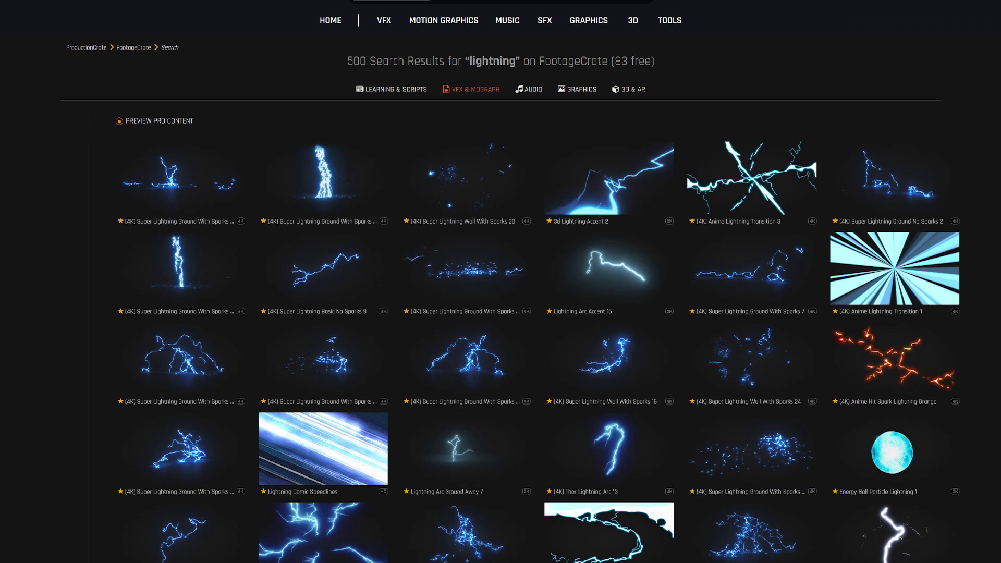
Browse the lightning effects in the FootageCrate search results.
scroll(511, 281, down, 5)
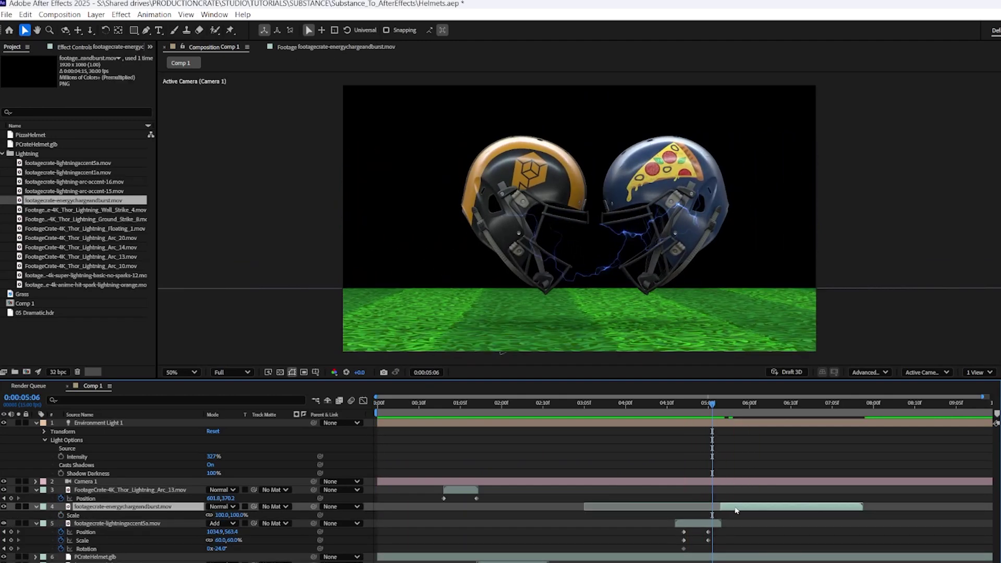
Shift the energychargeandburst clip slightly earlier to meet the helmet impact, and time-stretch it to about half its duration.
drag(736, 510, 725, 510)
mouse_move(712, 407)
mouse_down()
mouse_move(698, 409)
mouse_move(718, 415)
mouse_up()
right_click(738, 507)
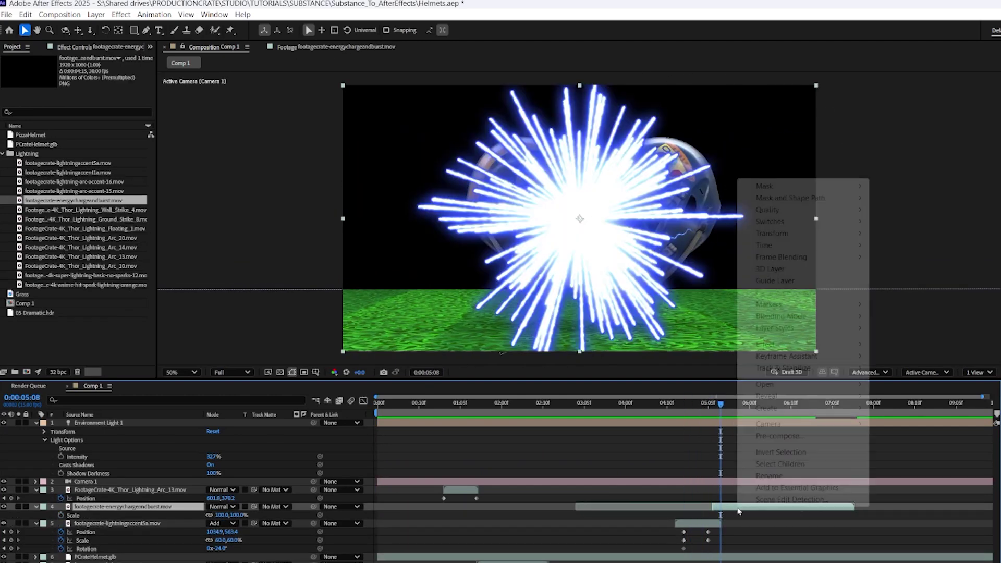
mouse_move(793, 245)
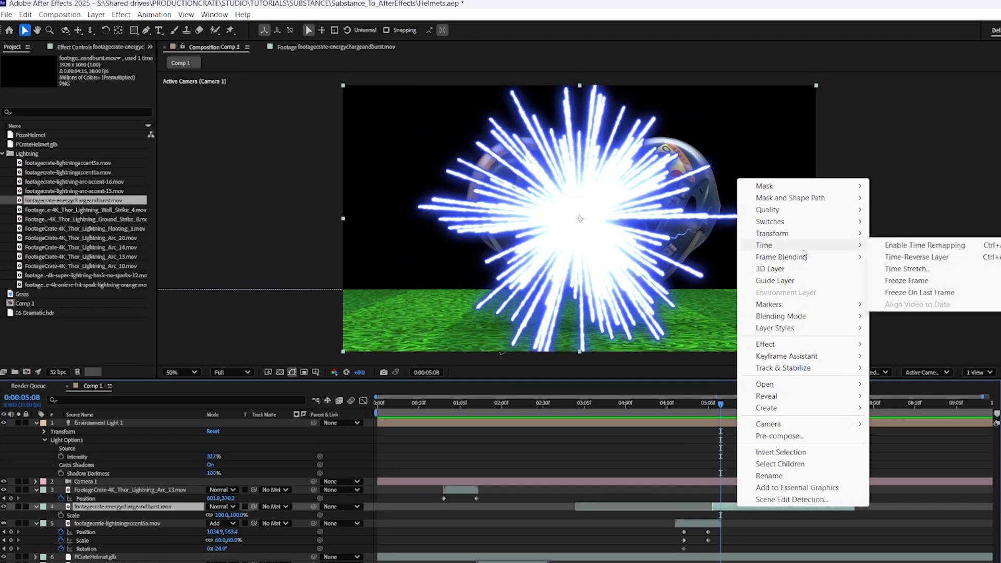
click(948, 272)
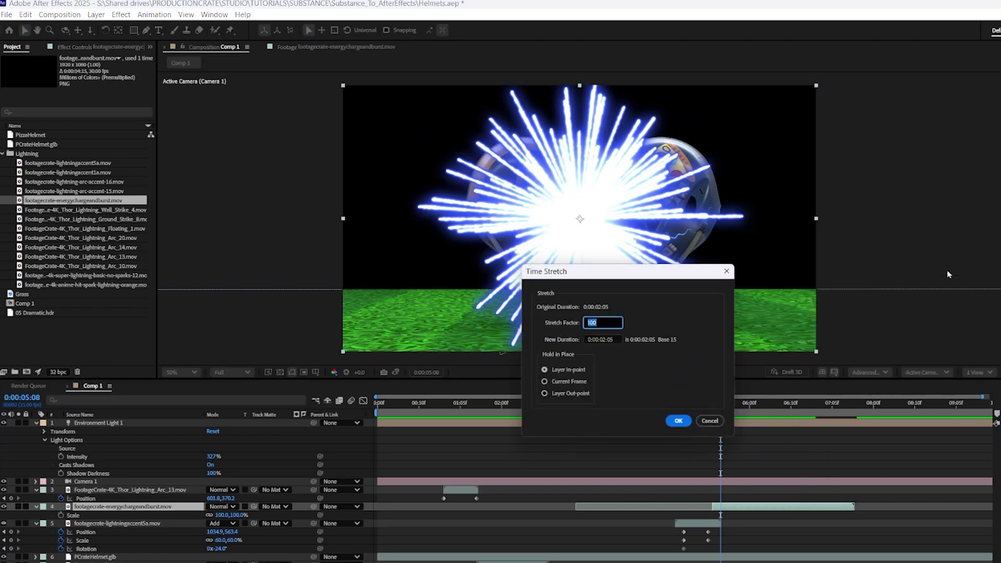
key(Return)
mouse_move(721, 405)
mouse_down()
mouse_move(699, 408)
mouse_move(644, 304)
mouse_move(709, 420)
mouse_move(731, 406)
mouse_move(700, 408)
mouse_move(717, 410)
mouse_up()
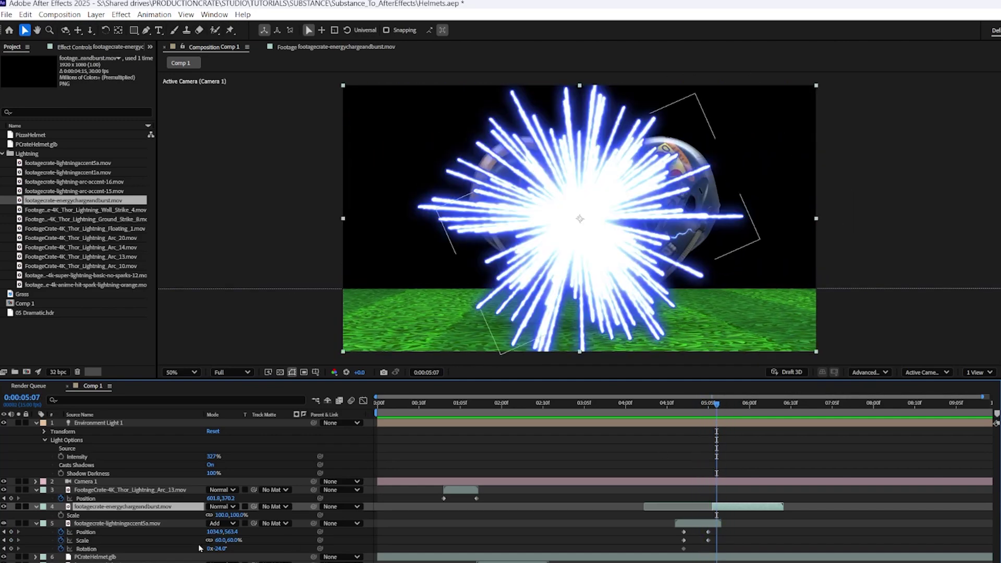
Move the energychargeandburst layer below the helmets, directly above Grass, and raise Environment Light 1's intensity to 376%.
drag(95, 511, 106, 560)
click(94, 423)
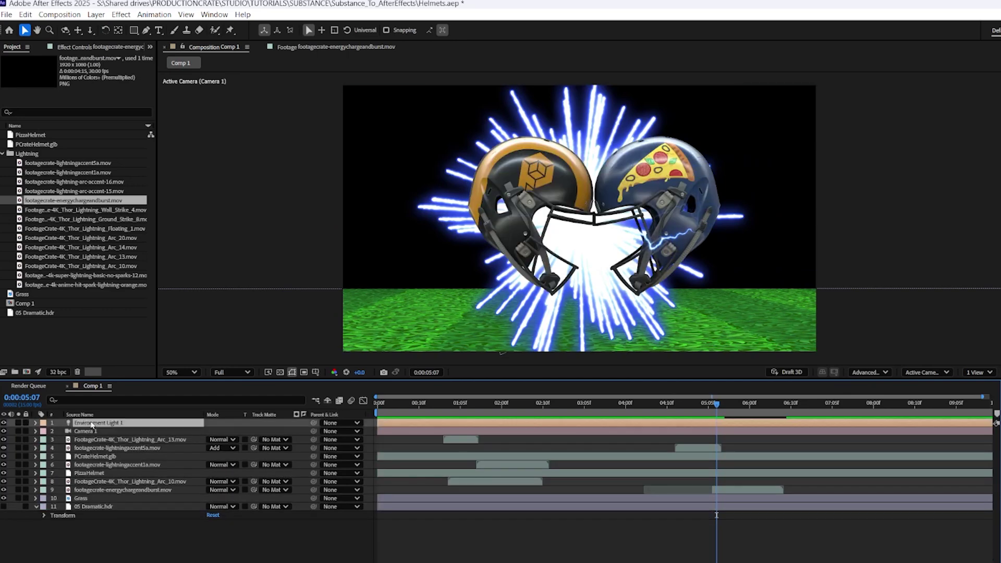
click(35, 424)
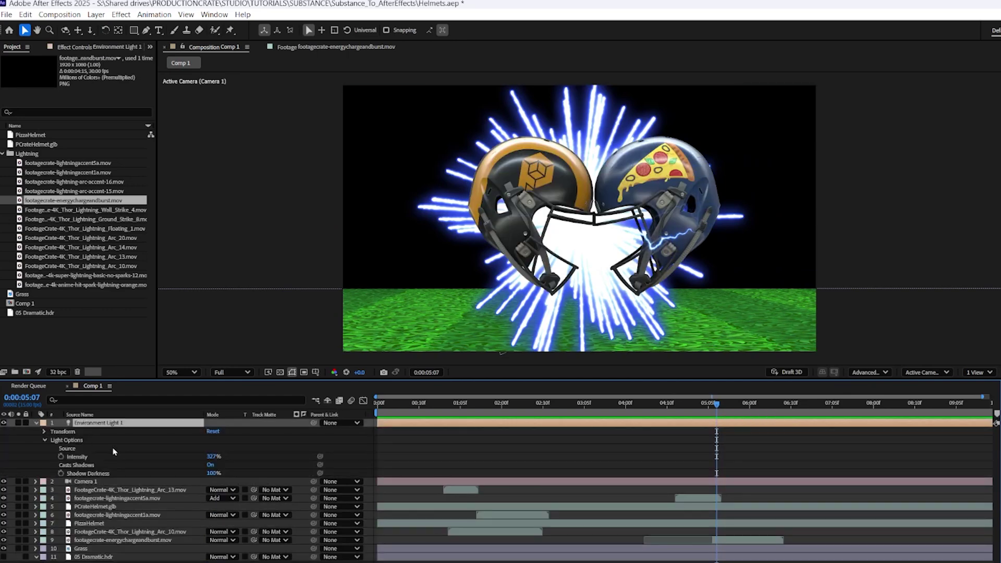
drag(213, 457, 238, 457)
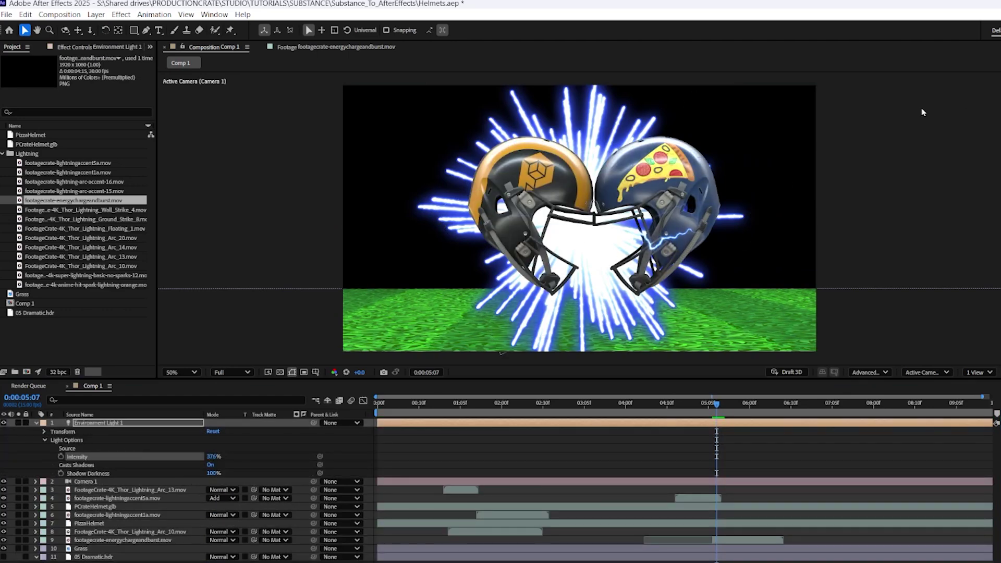
Keyframe the environment light's intensity at 376% on 0:00:05:06 and drop it to 54% one frame after, at 0:00:05:07.
key(Page_Up)
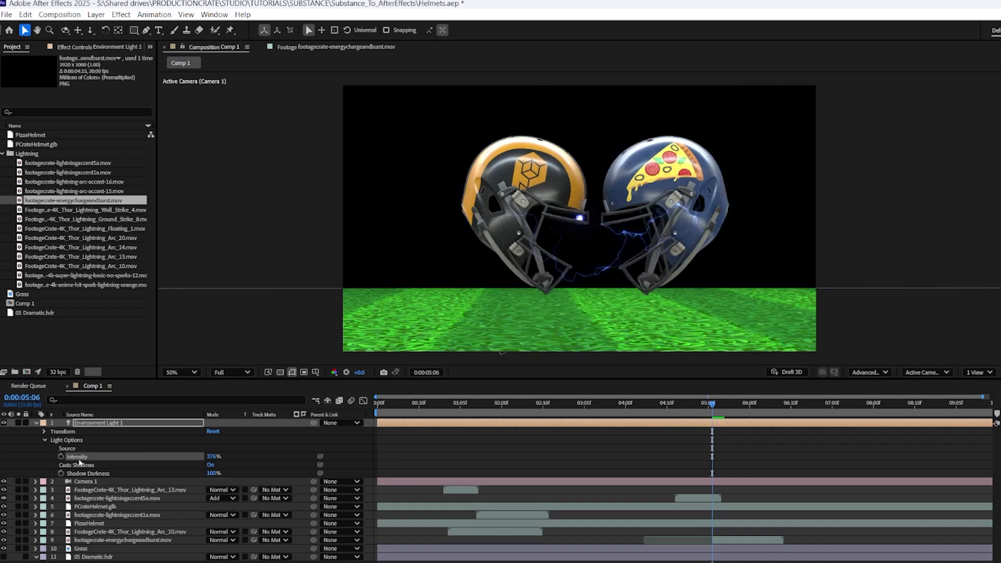
click(61, 457)
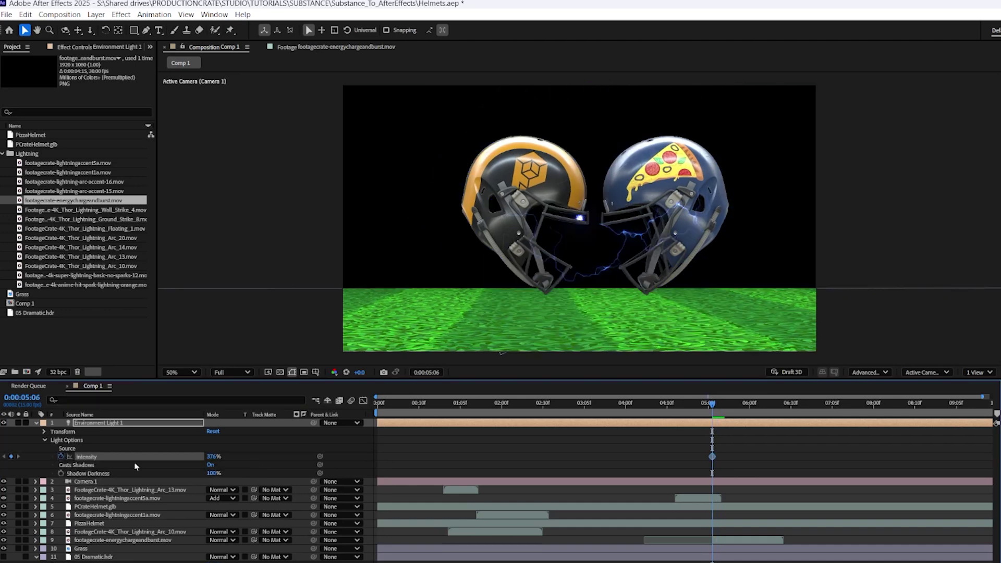
key(Page_Down)
drag(213, 457, 61, 464)
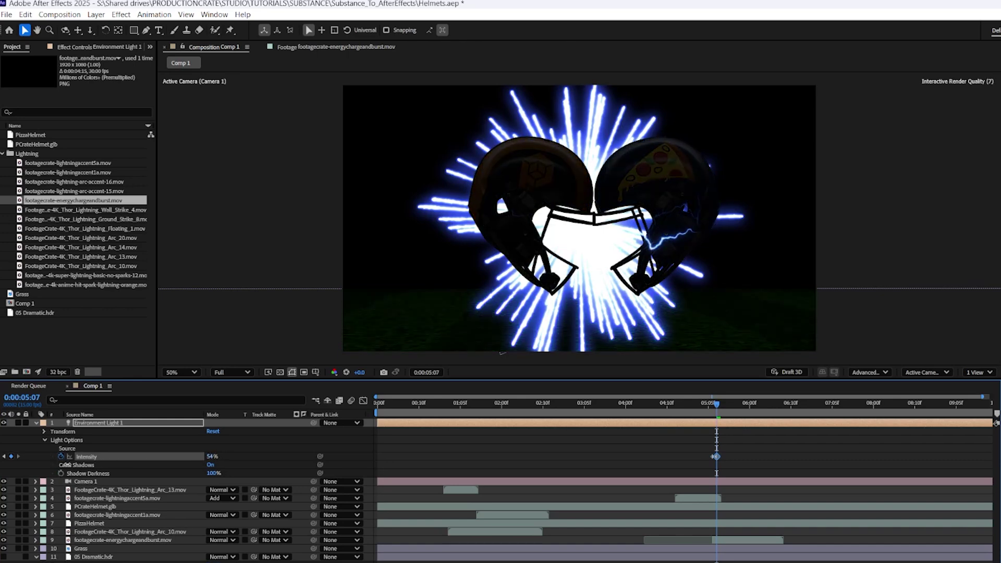
Hold the light's 54% intensity with a keyframe at 0:00:05:09 and raise it back to 375% at 0:00:06:04.
key(Page_Down)
key(Page_Down)
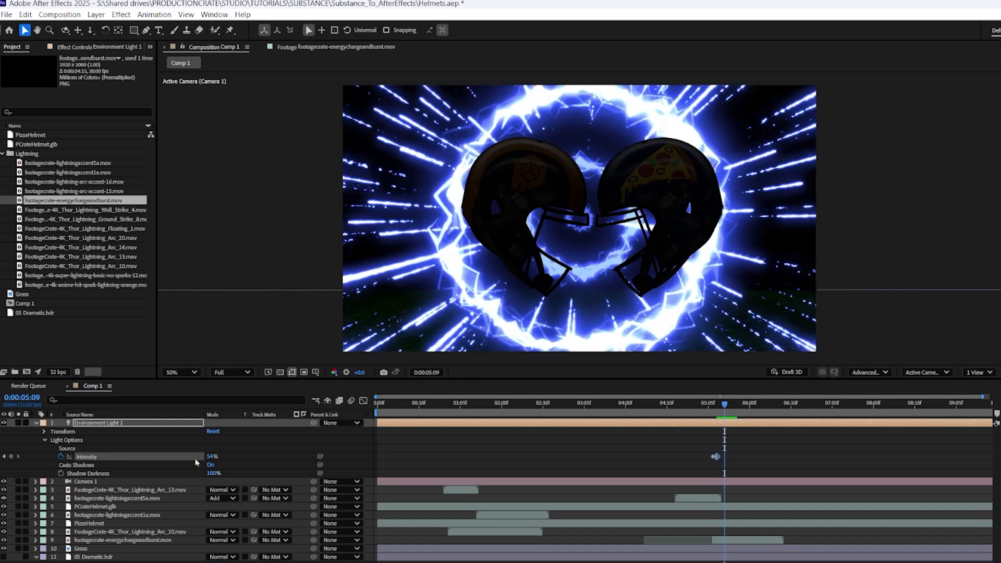
key(shift+Page_Down)
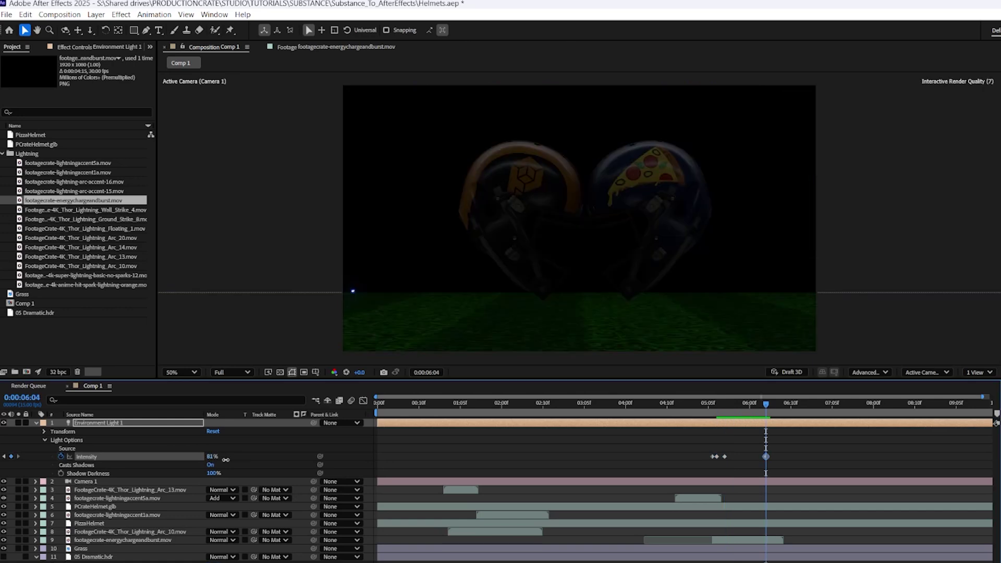
drag(209, 459, 282, 462)
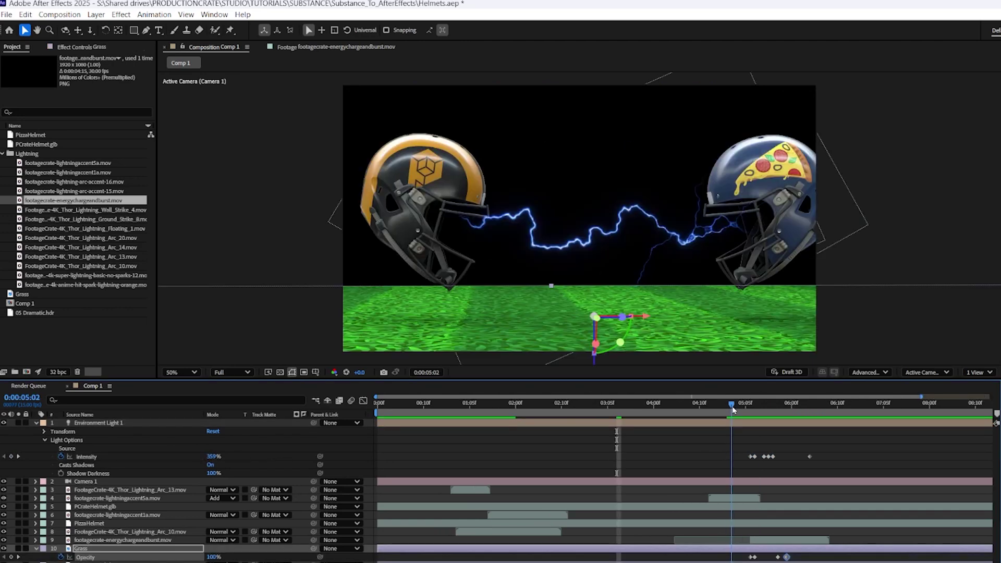
Add an adjustment layer above all other layers and apply the Crates Glow effect to it.
drag(730, 407, 758, 410)
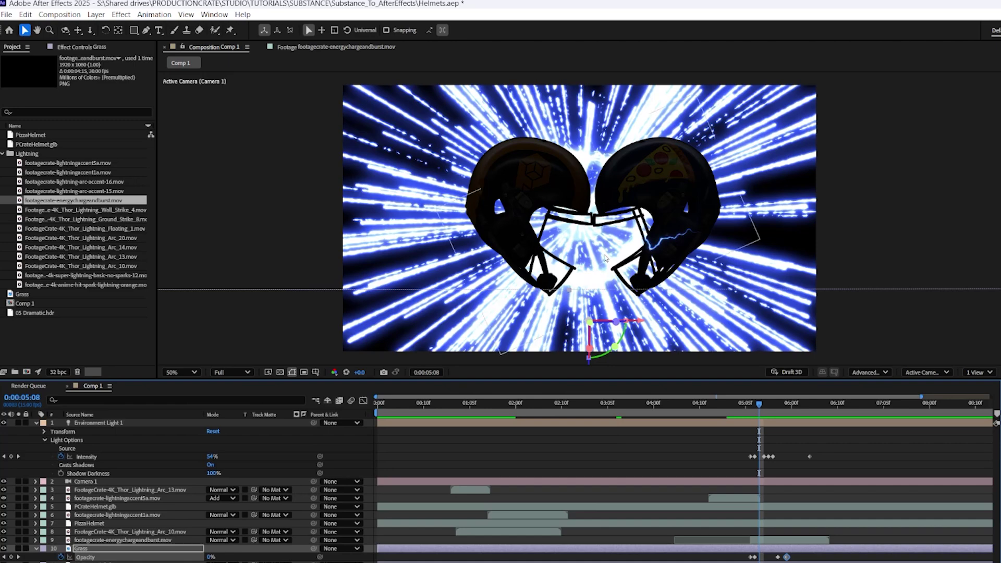
right_click(129, 460)
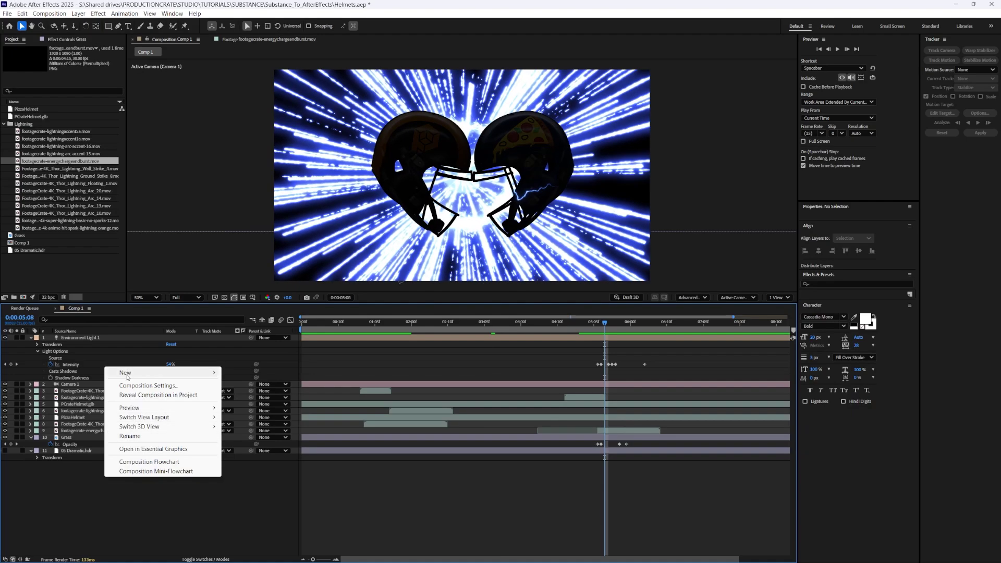
mouse_move(162, 467)
click(256, 442)
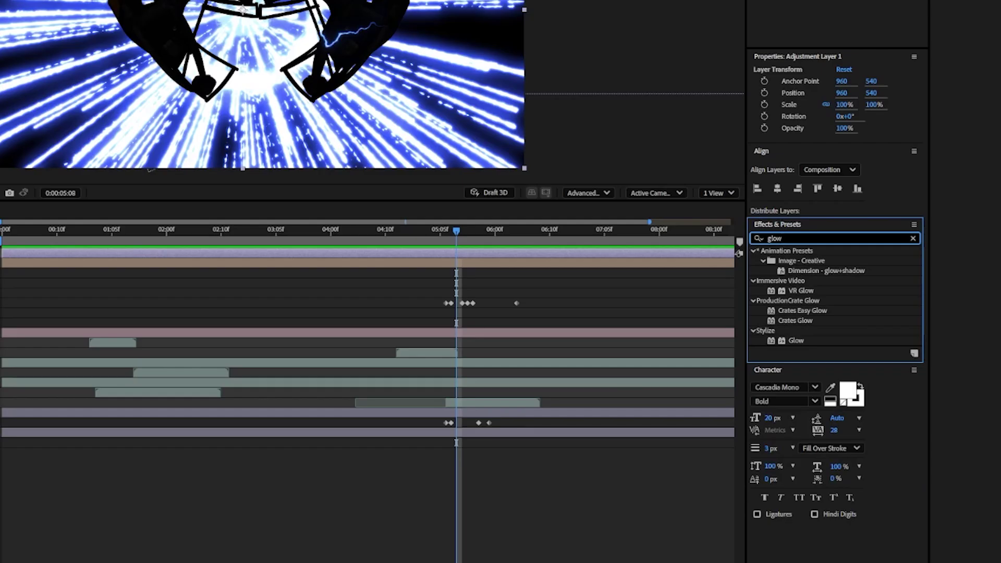
drag(799, 316, 472, 256)
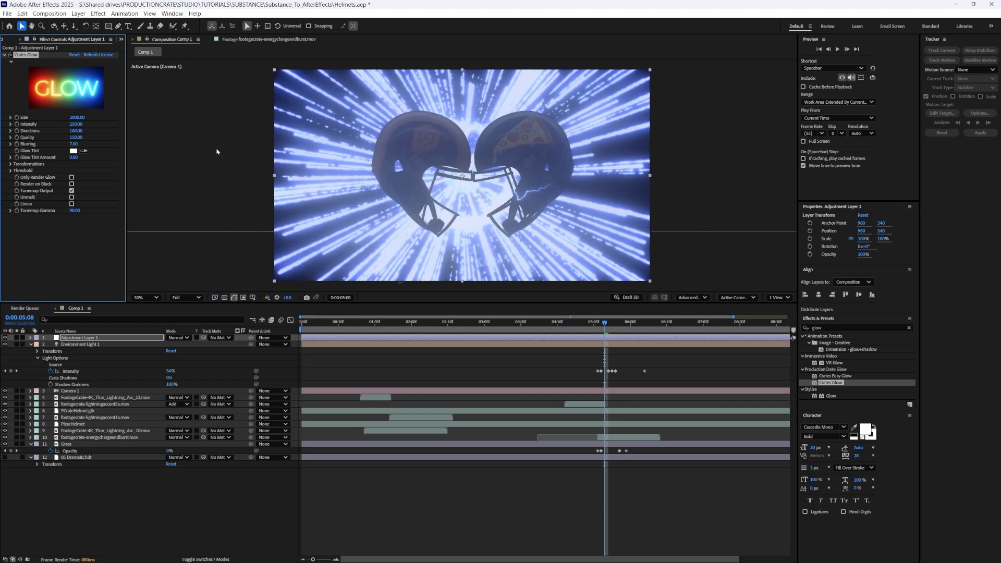
Set the Crates Glow size to 300 and toggle the adjustment layer's visibility to compare the image with and without it.
click(75, 118)
text(300)
key(Return)
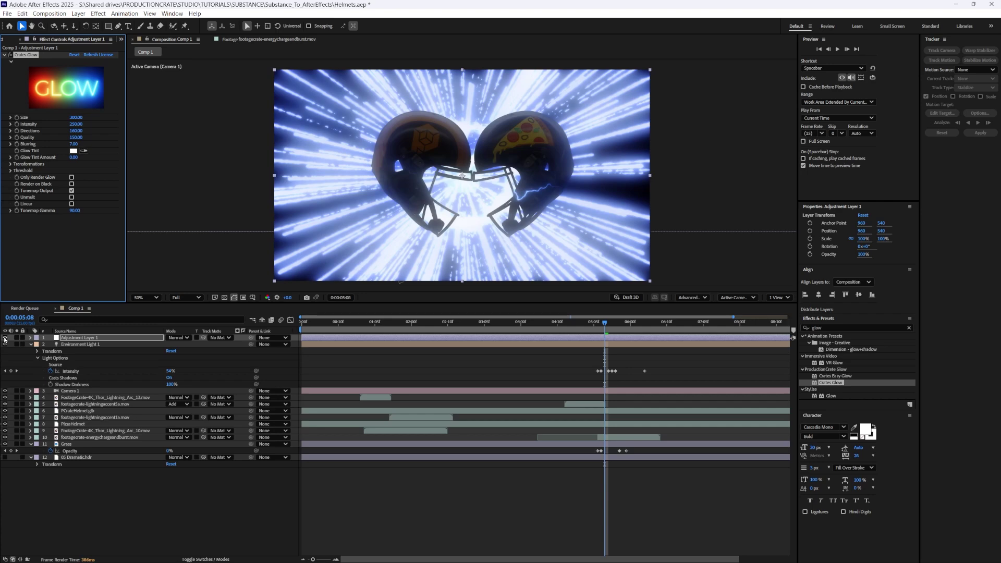
click(5, 338)
click(5, 338)
click(5, 338)
click(5, 338)
Trim the glow adjustment layer to start at 0:00:05:07 and keyframe its opacity to fade from 100% to 0% by 0:00:06:00.
mouse_move(598, 323)
mouse_down()
mouse_move(587, 323)
mouse_move(601, 323)
mouse_up()
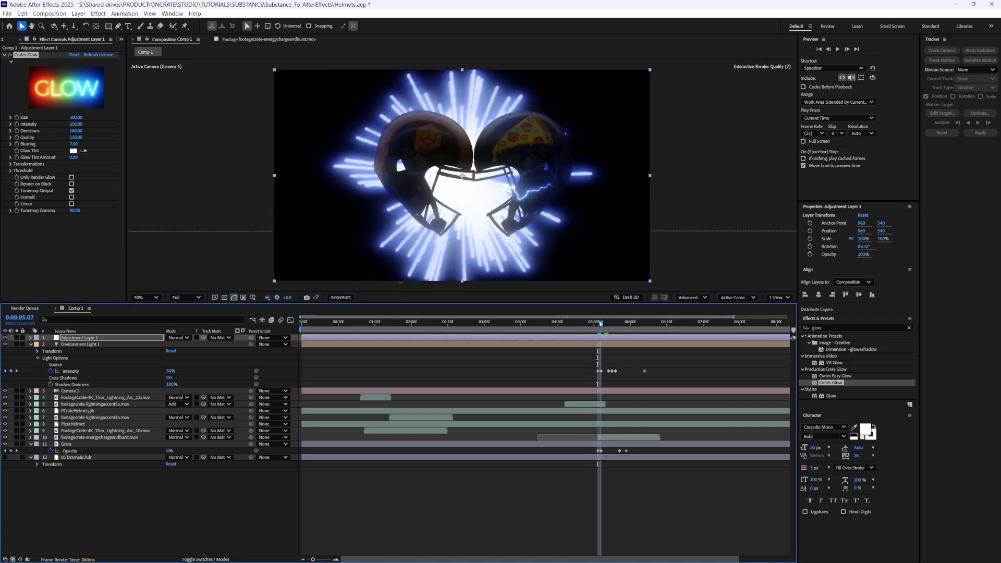
click(593, 340)
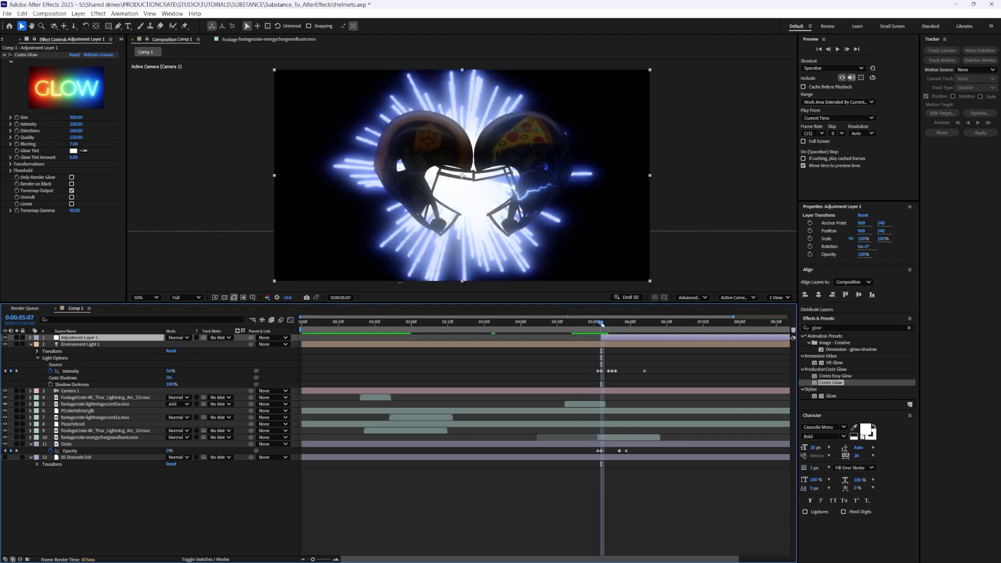
drag(602, 323, 630, 323)
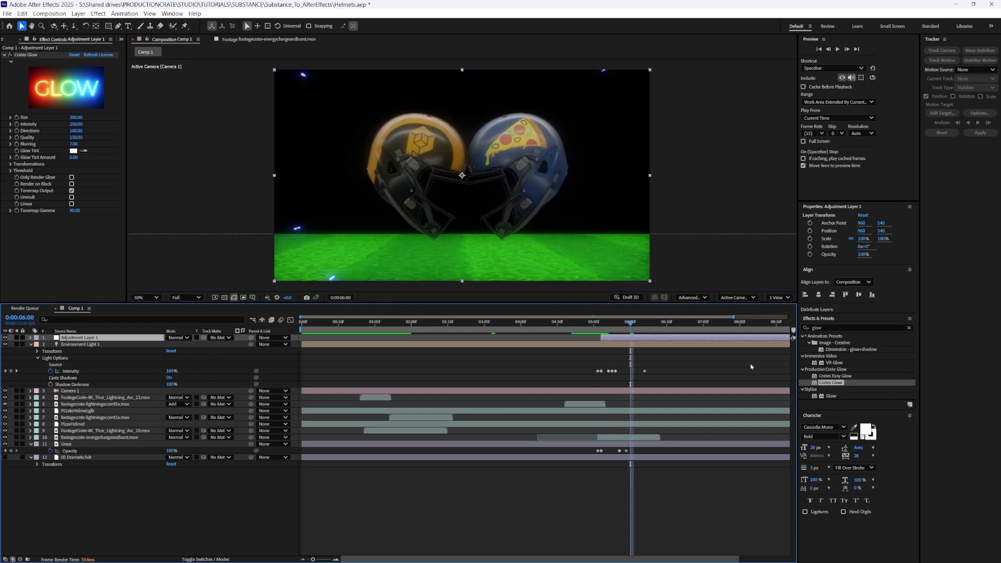
key(t)
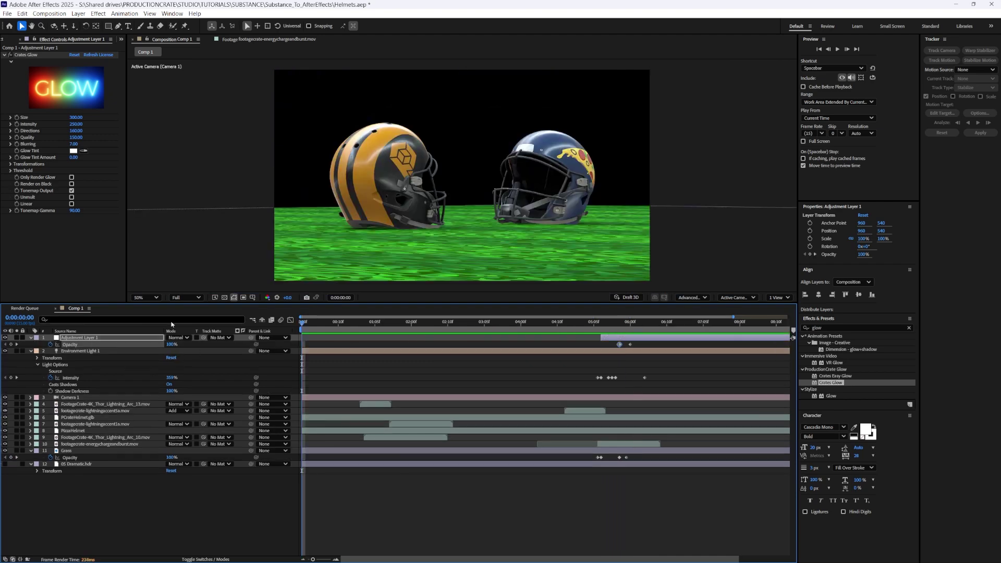
key(space)
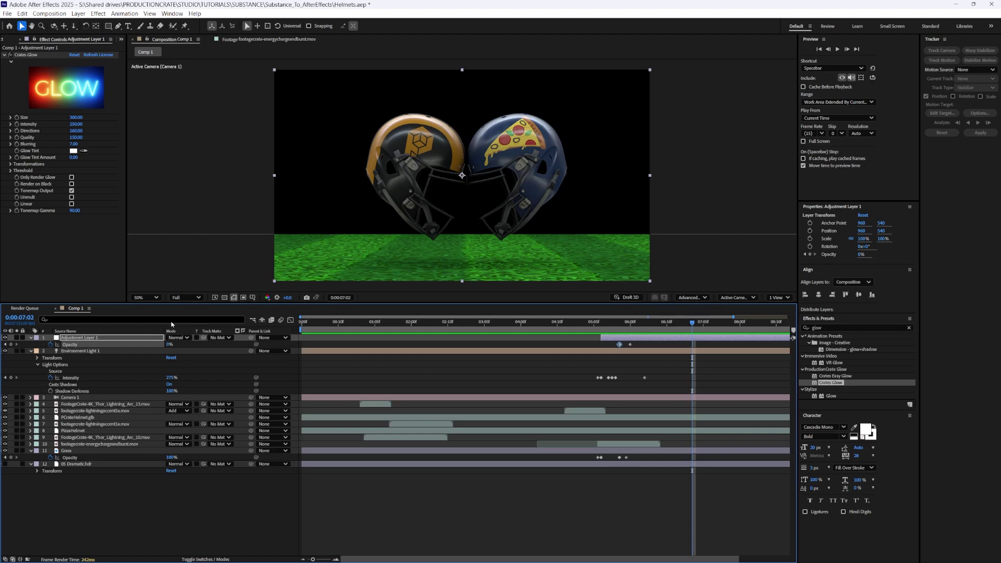
Create a second adjustment layer above the glow layer and apply the Crates VHS effect to it.
click(140, 511)
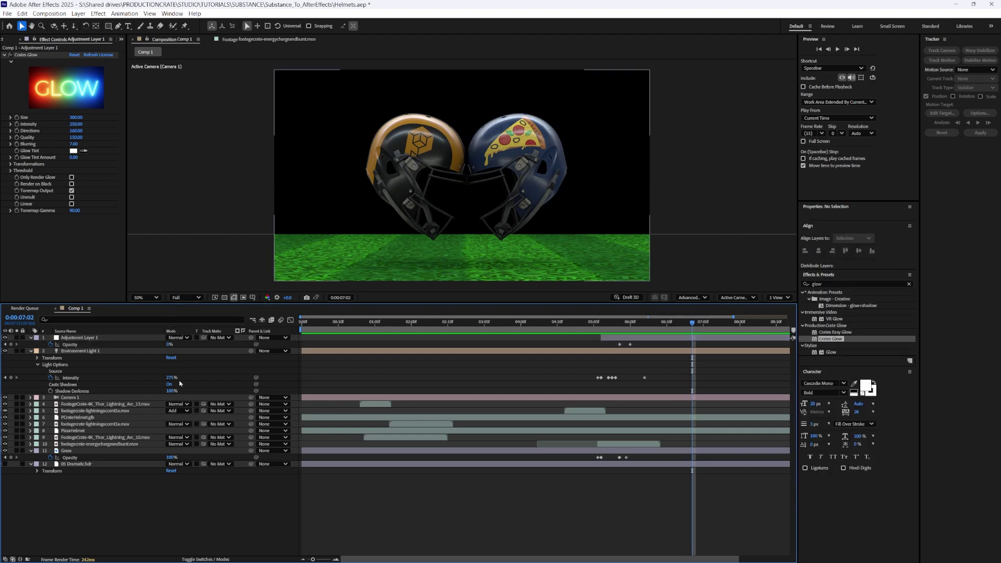
right_click(161, 402)
mouse_move(182, 408)
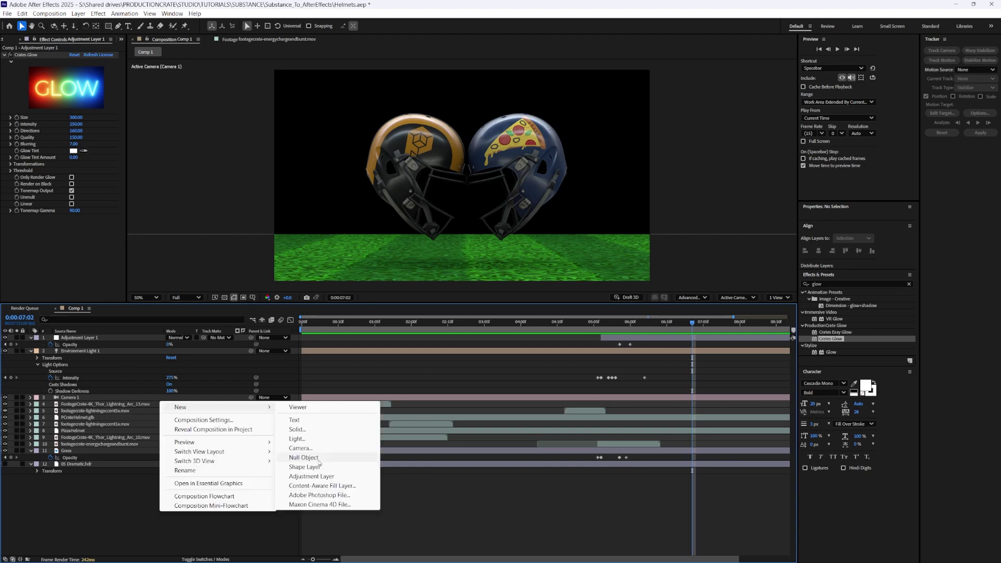
click(311, 476)
click(831, 327)
text(vh)
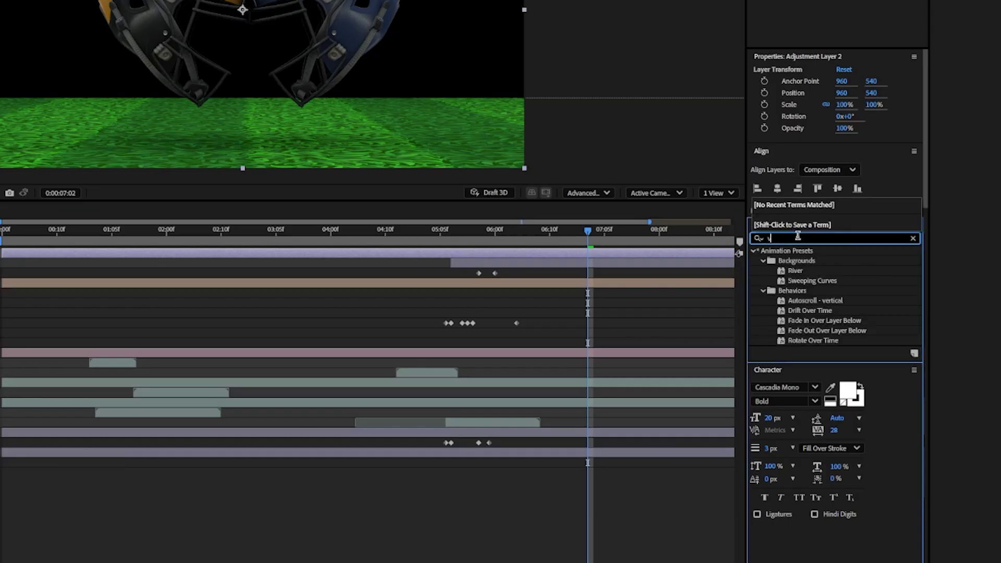
text(s)
click(798, 292)
drag(794, 289, 107, 340)
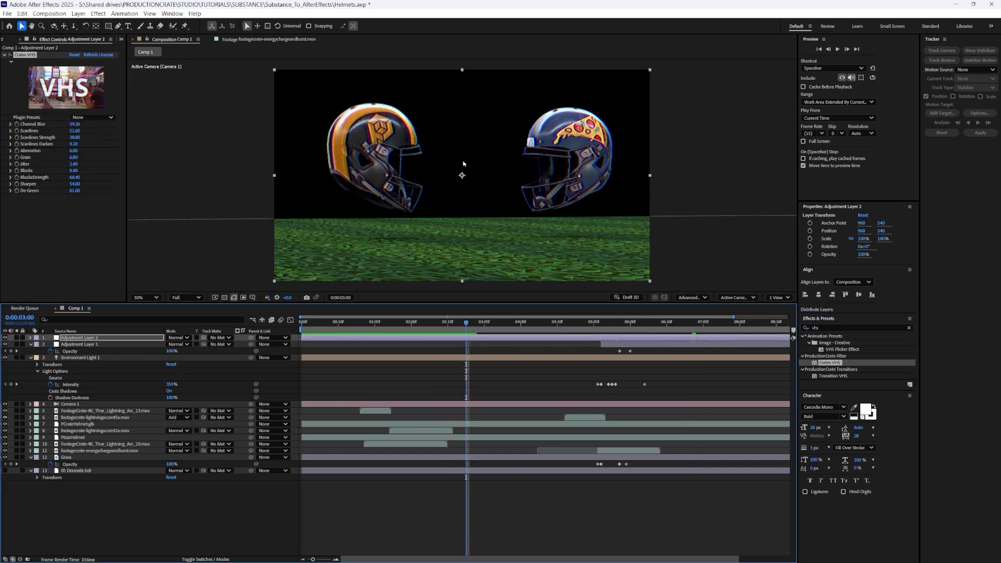
Create a dark gray solid as the background at the bottom of the layer stack and return to the composition's start.
right_click(203, 514)
mouse_move(224, 410)
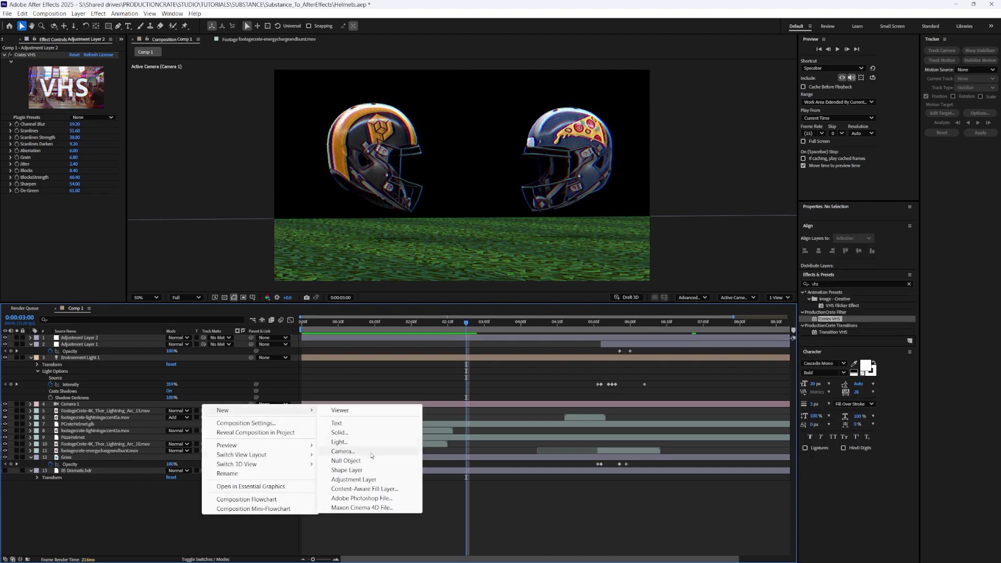
click(339, 432)
click(494, 342)
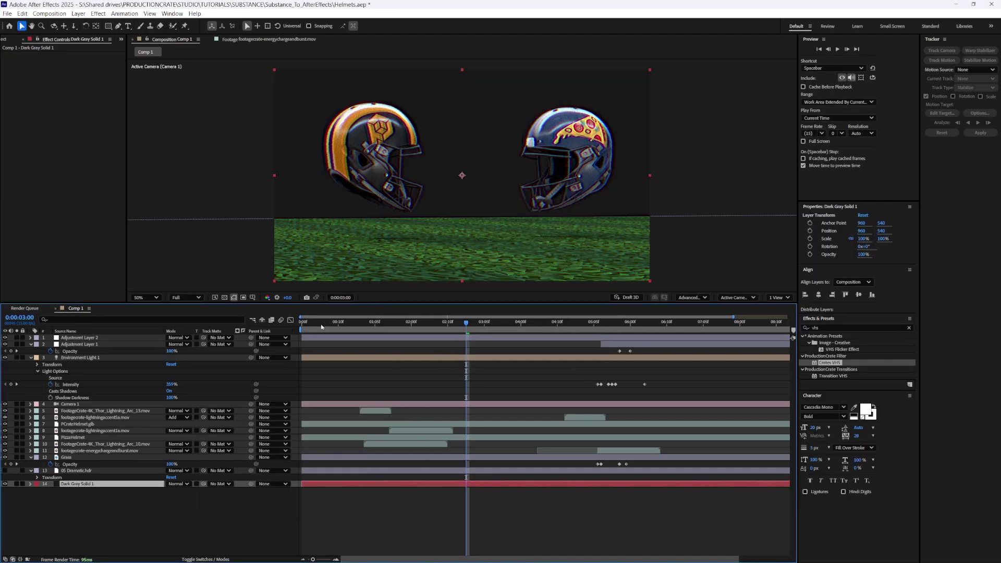
drag(323, 326, 301, 326)
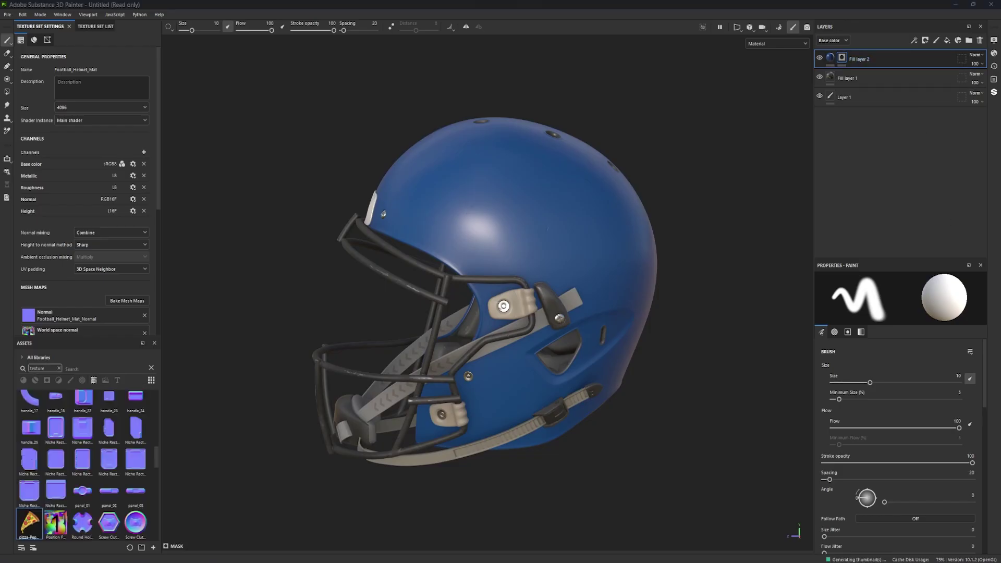
In Substance 3D Painter, assign the pizza-Pepperoni-illustration-3840x3840 image as base color of Fill layer 3, with only the color channel active.
click(967, 339)
click(912, 389)
click(897, 428)
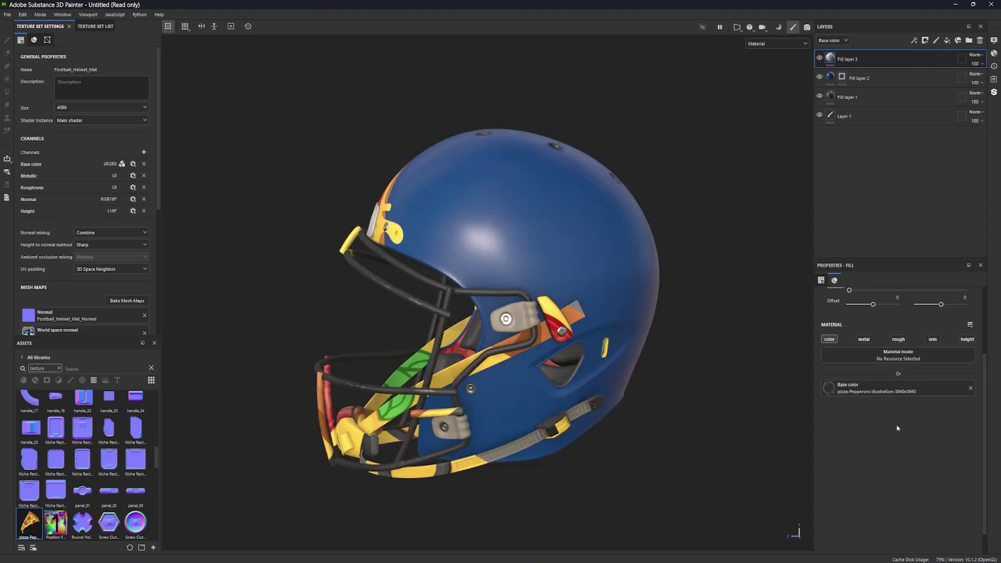
Set the pizza fill layer to Planar projection with its shape crop as Projection Cropped to Shape.
scroll(892, 457, up, 5)
click(888, 311)
click(886, 345)
click(891, 347)
click(891, 364)
Move, rotate and scale the pizza projection so the slice covers the side of the blue helmet, its tip pointing forward.
drag(449, 299, 542, 239)
key(r)
click(890, 347)
click(890, 357)
key(e)
drag(542, 240, 492, 225)
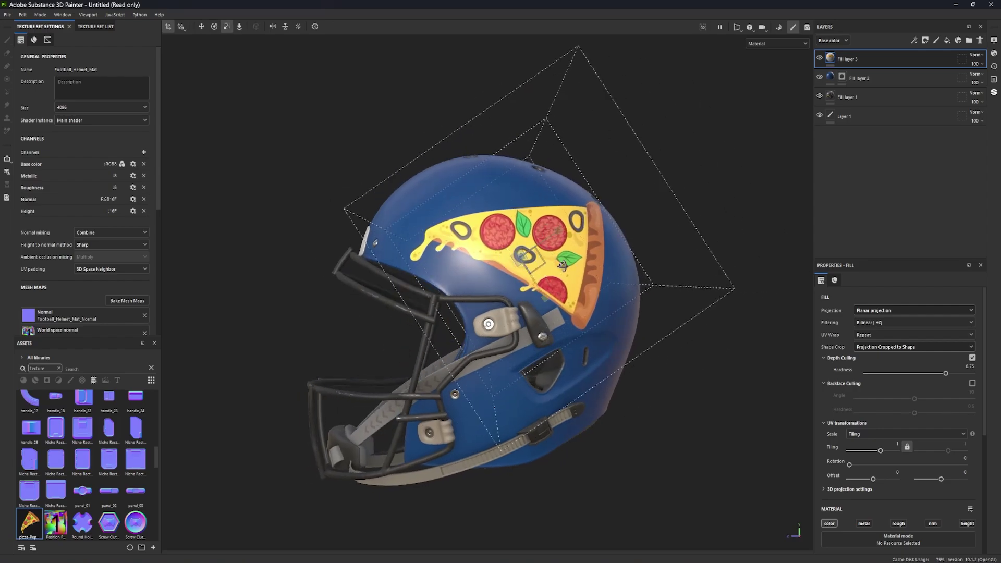
key(1)
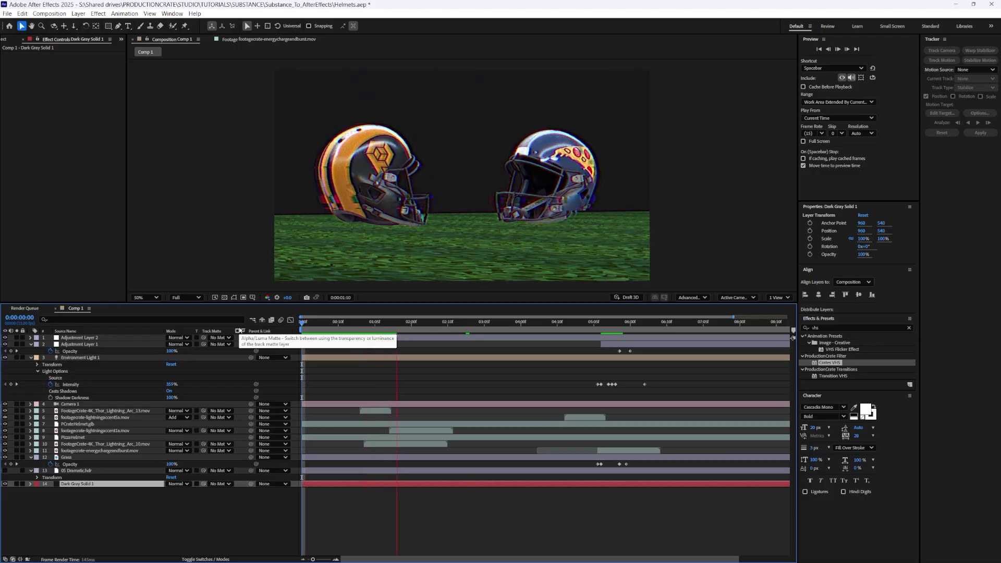